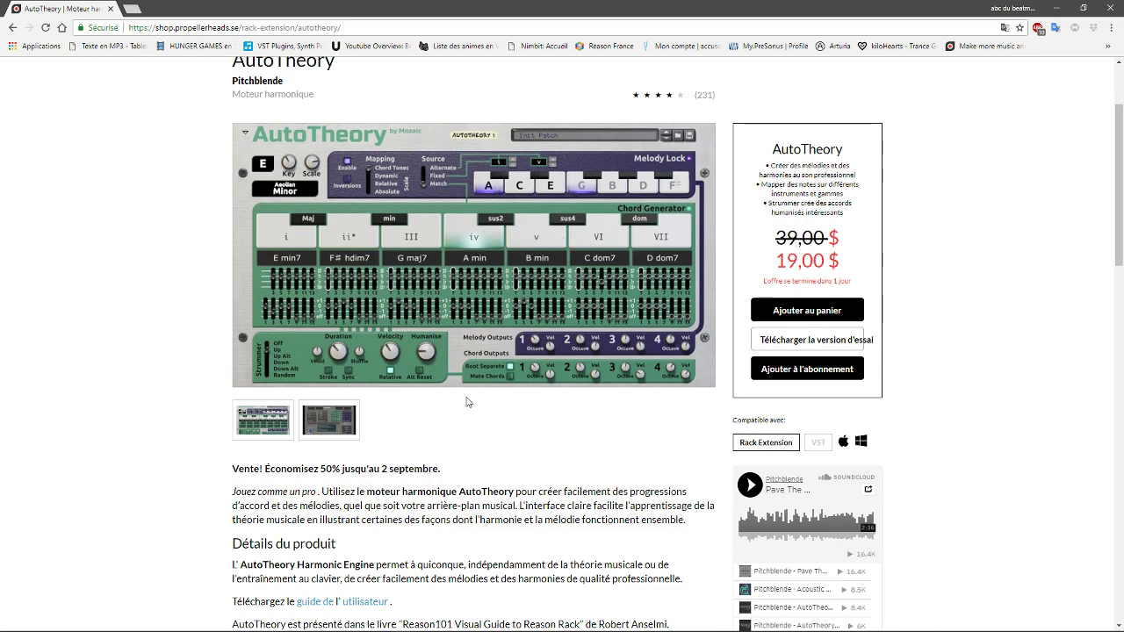
Look at AutoTheory's rear-panel picture on the shop page, and switch to Reason
left_click(343, 427)
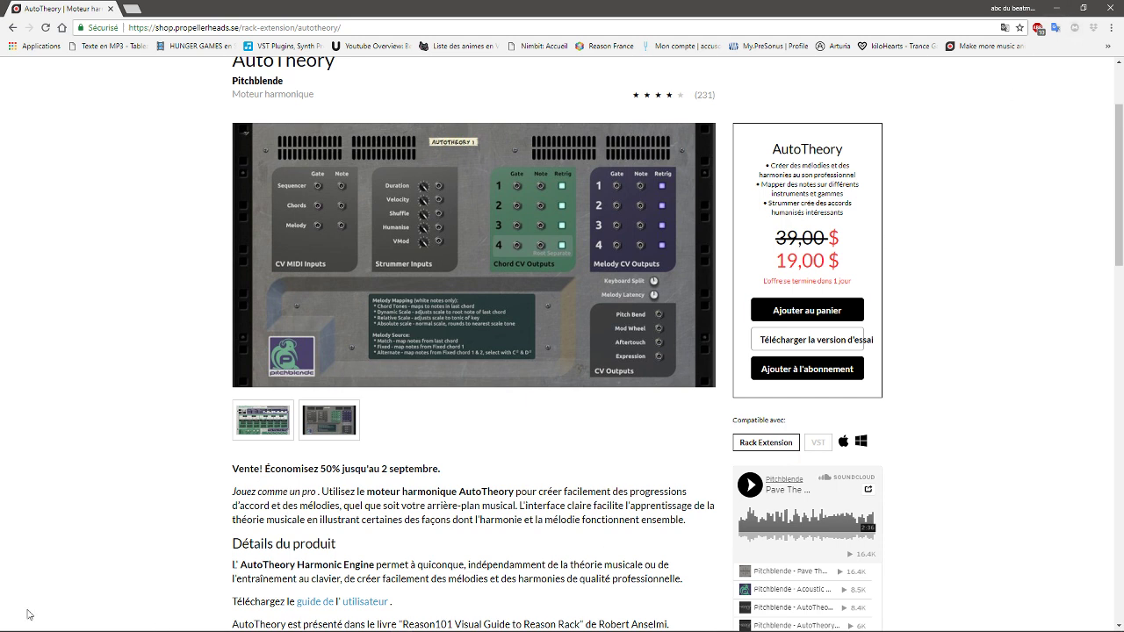
mouse_move(141, 627)
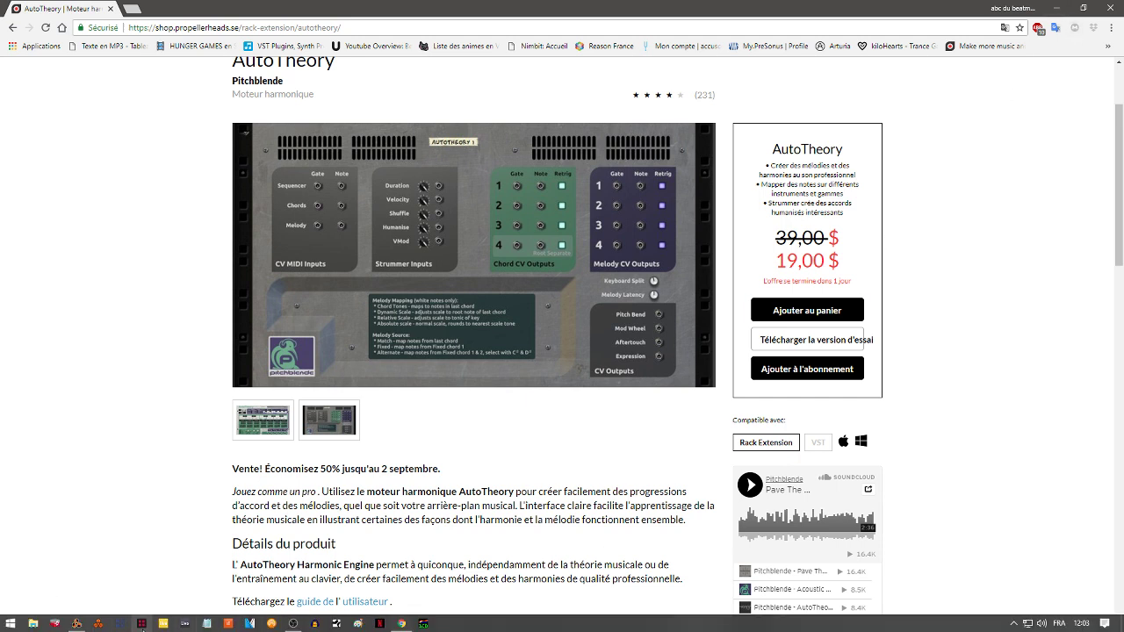
left_click(78, 625)
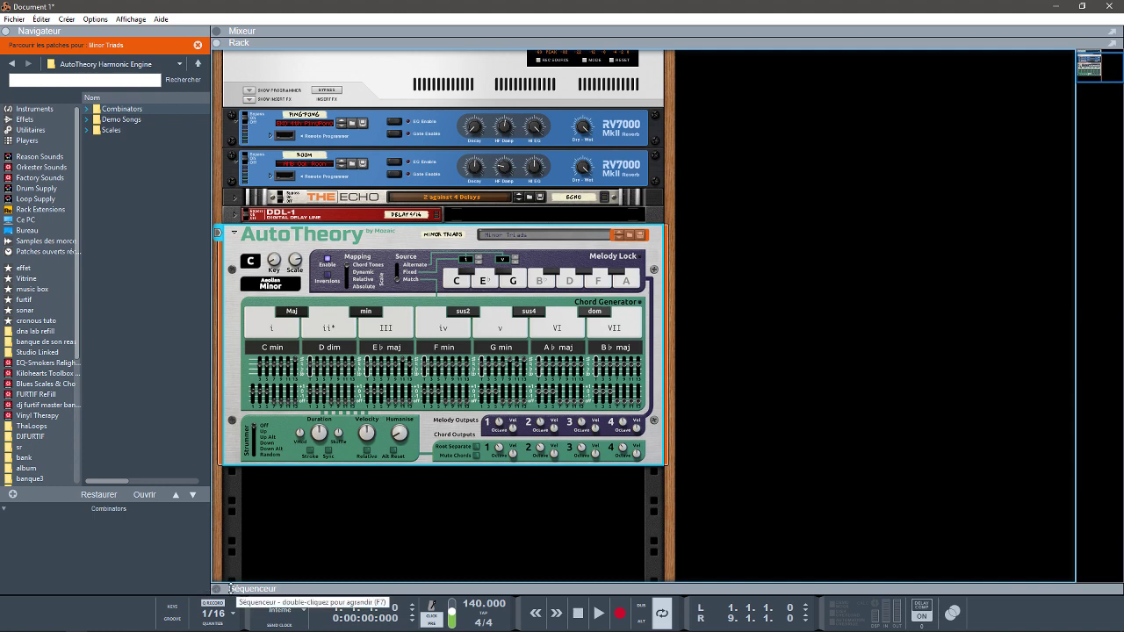
Show the sequencer below the rack and reduce its height so the AutoTheory device has more room
double_click(231, 588)
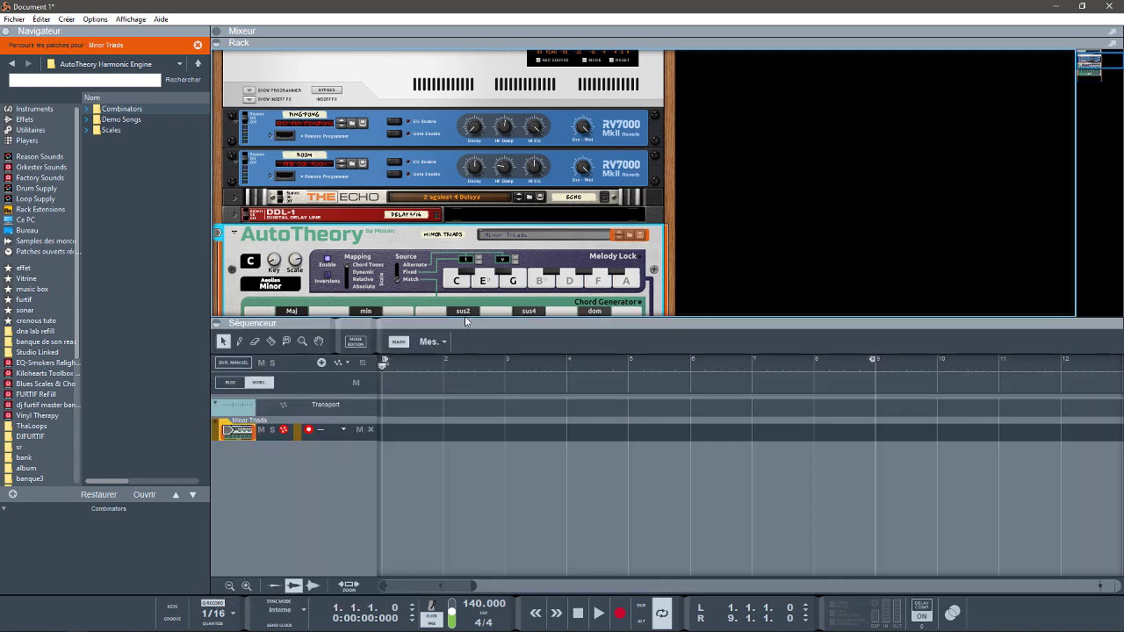
left_click_drag(464, 318, 464, 425)
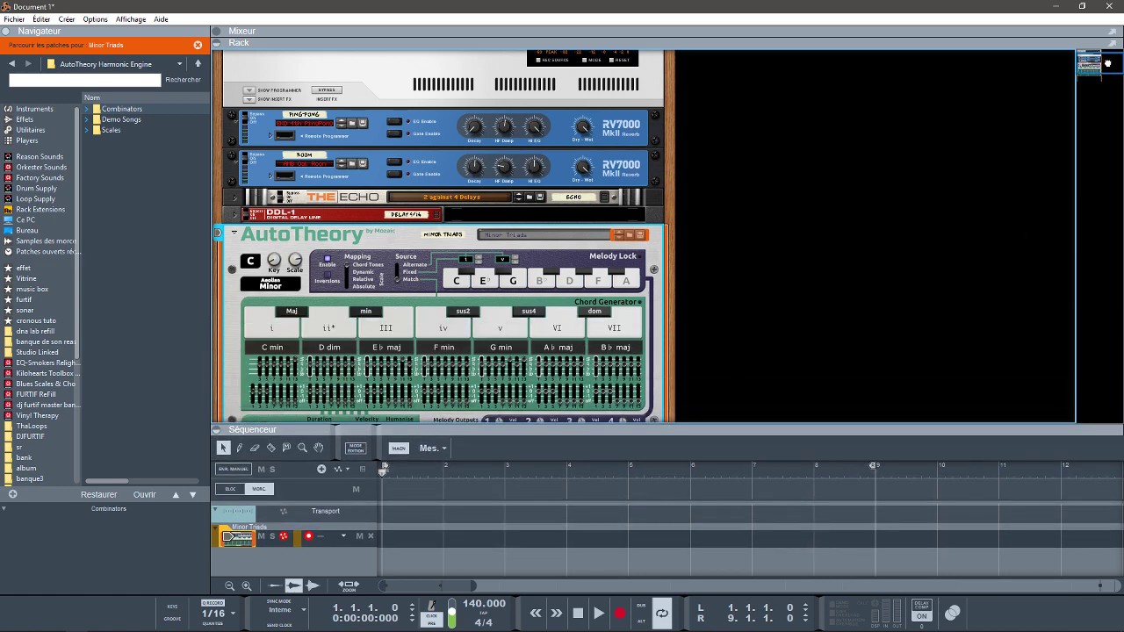
left_click_drag(1103, 58, 1110, 65)
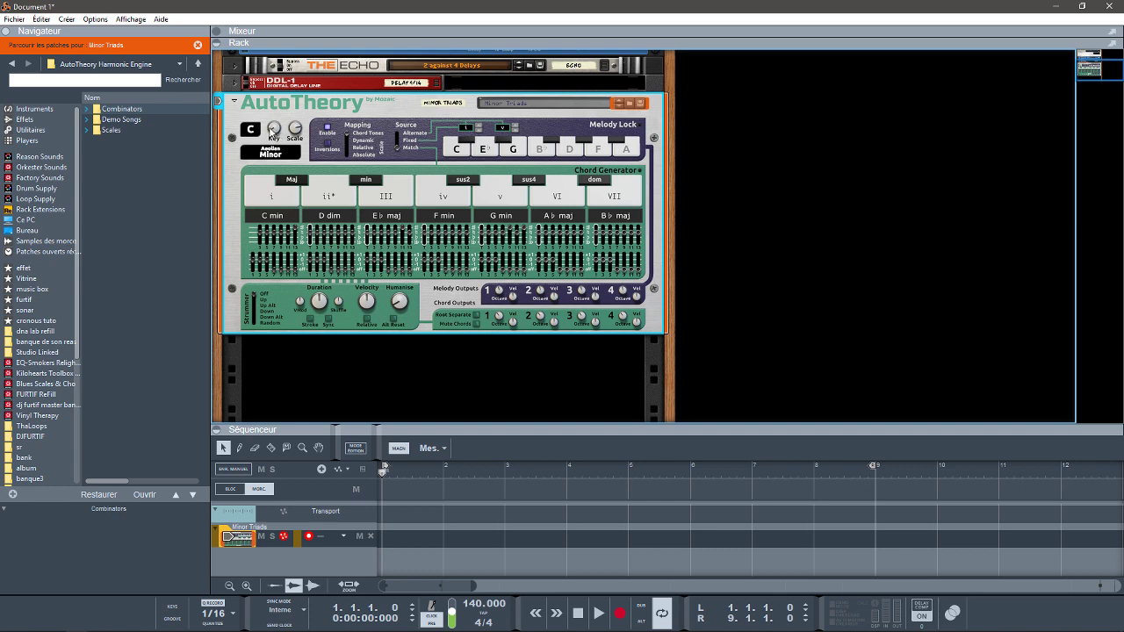
Try out AutoTheory's Key and Scale controls and its i and ii° chord pads
mouse_move(274, 128)
left_mouse_down()
mouse_move(277, 66)
mouse_move(272, 149)
left_mouse_up()
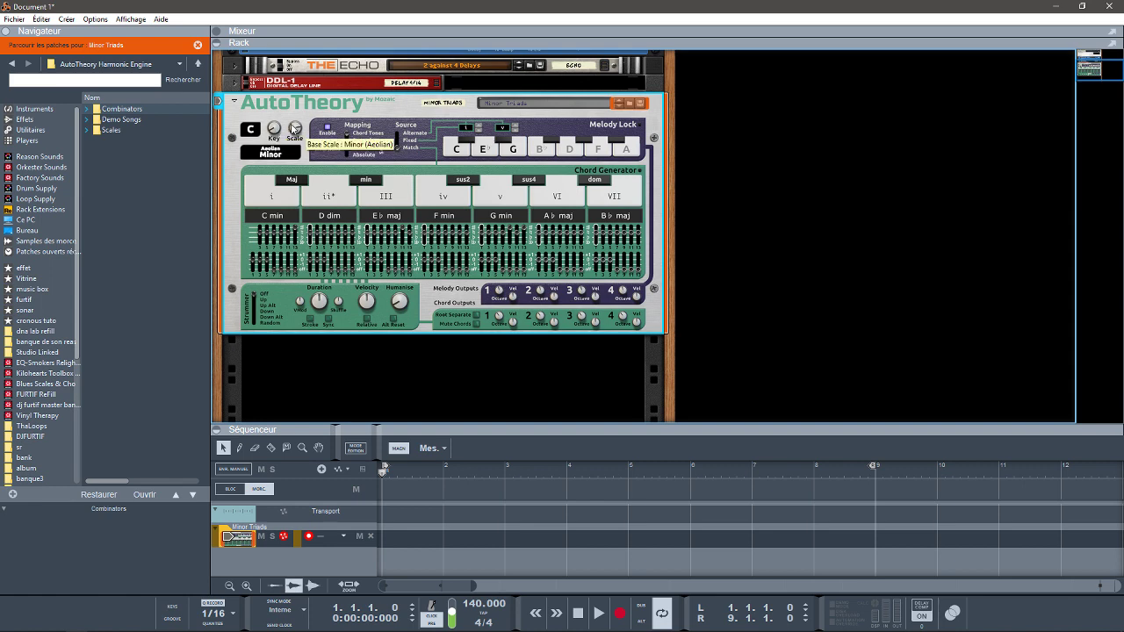
left_click_drag(294, 128, 260, 129)
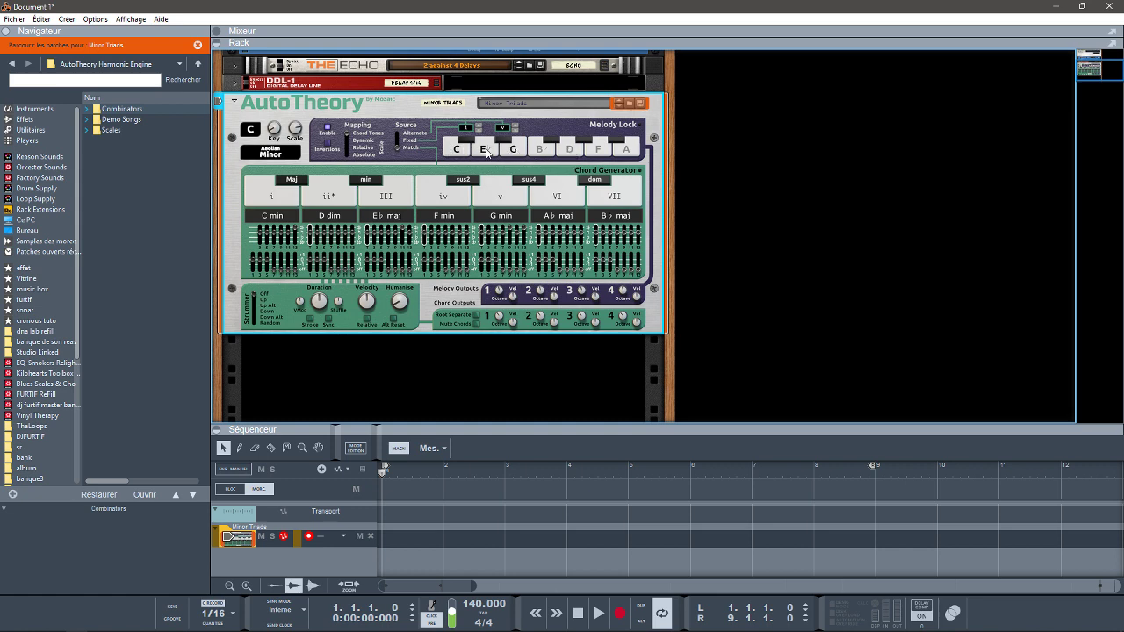
left_click(278, 202)
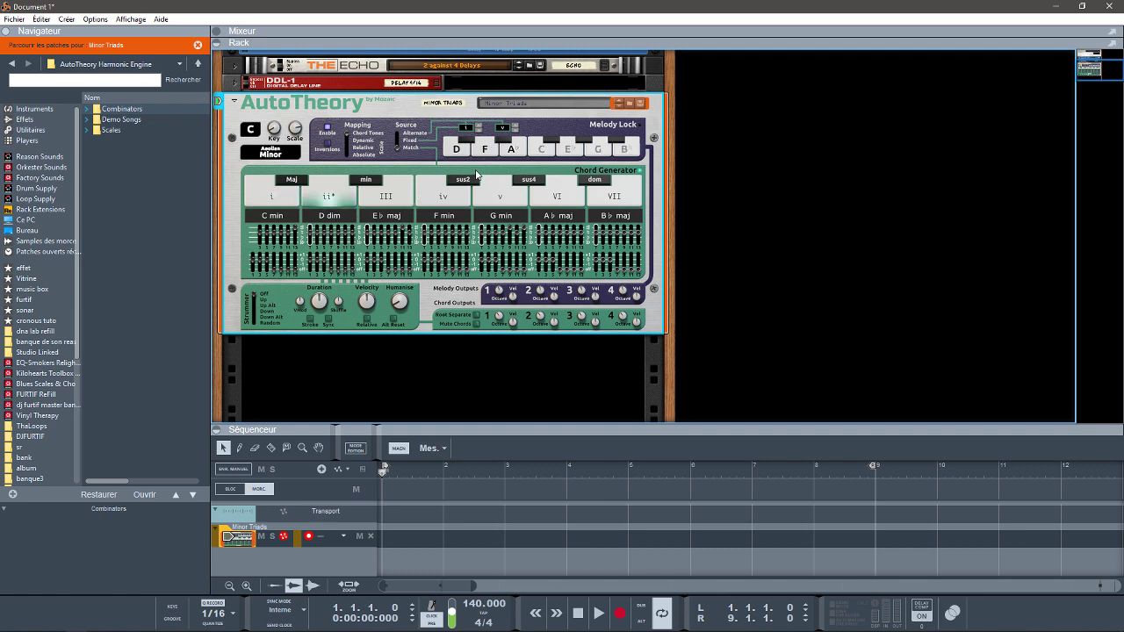
left_click(323, 199)
left_click(295, 204)
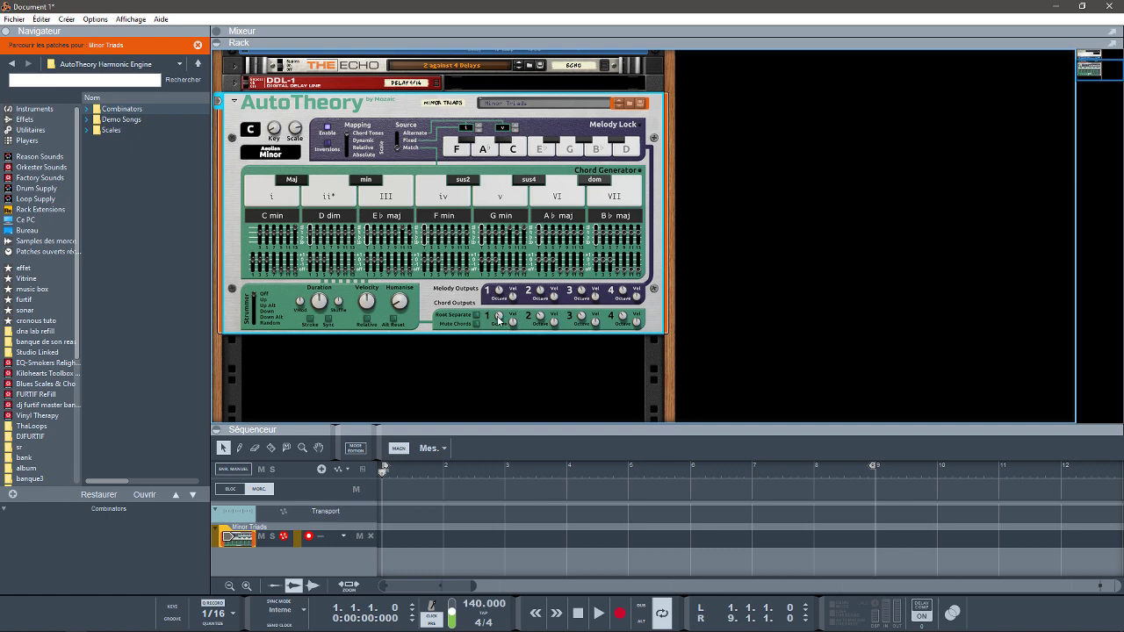
Turn the rack to its rear side and add an ID8 instrument with a CV Player Tap below AutoTheory
mouse_move(498, 318)
key("Tab")
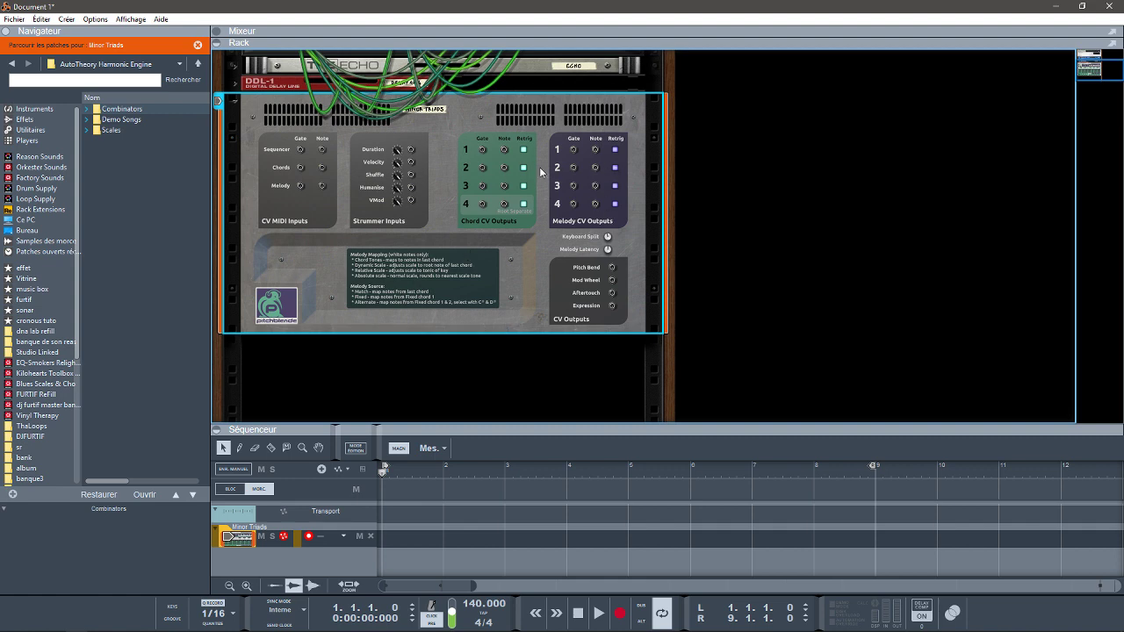
left_click(33, 110)
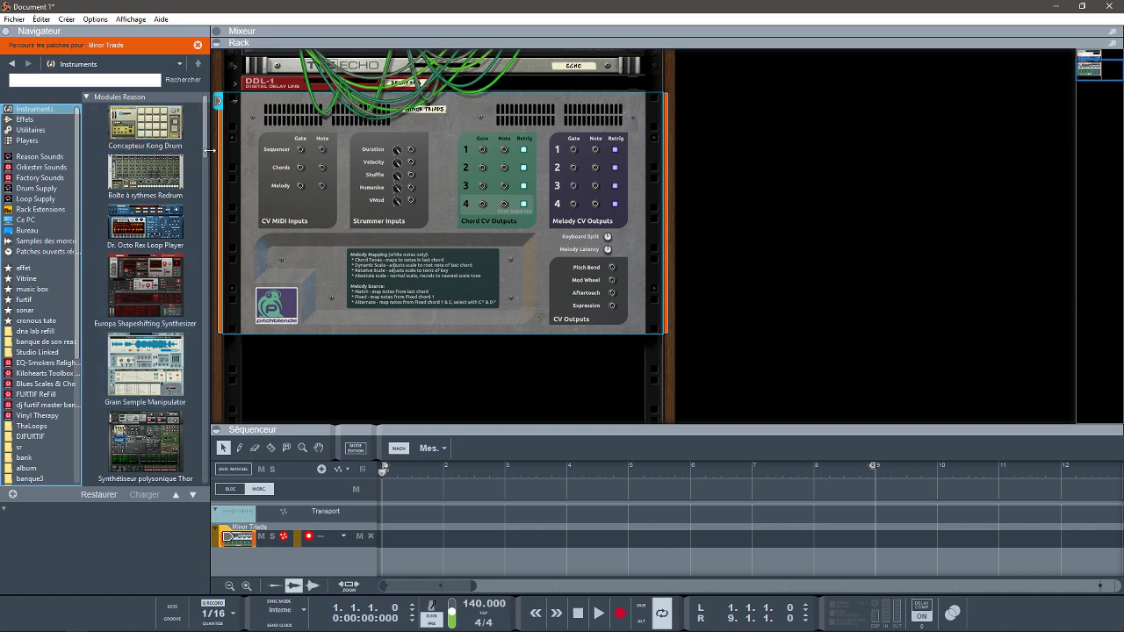
scroll(209, 158, "down", 5)
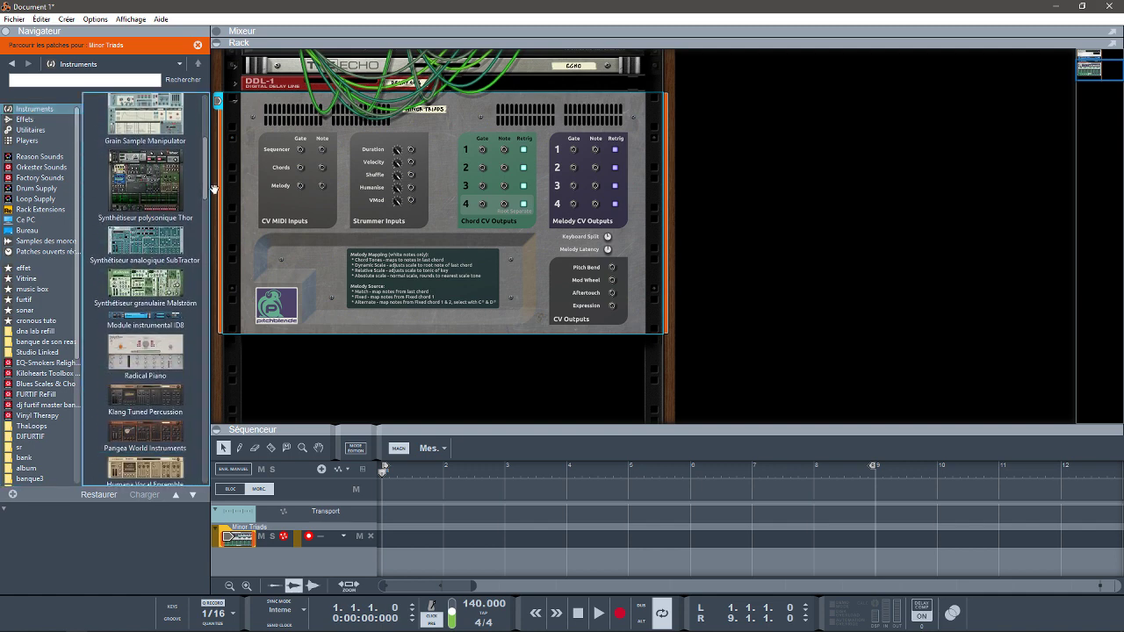
left_click_drag(143, 318, 400, 388)
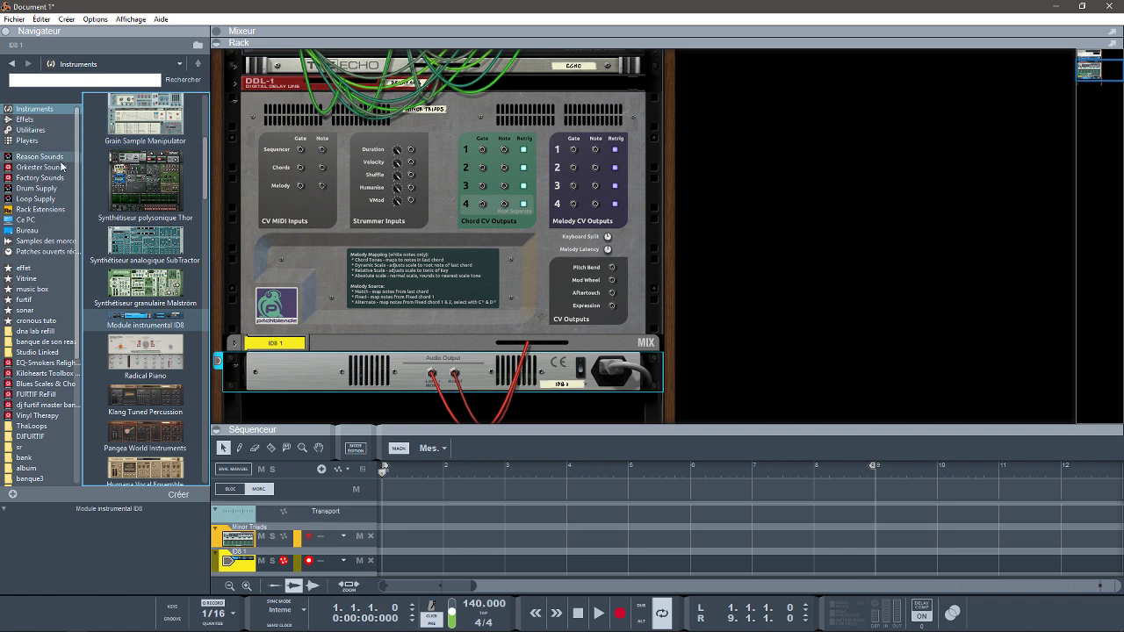
left_click(23, 140)
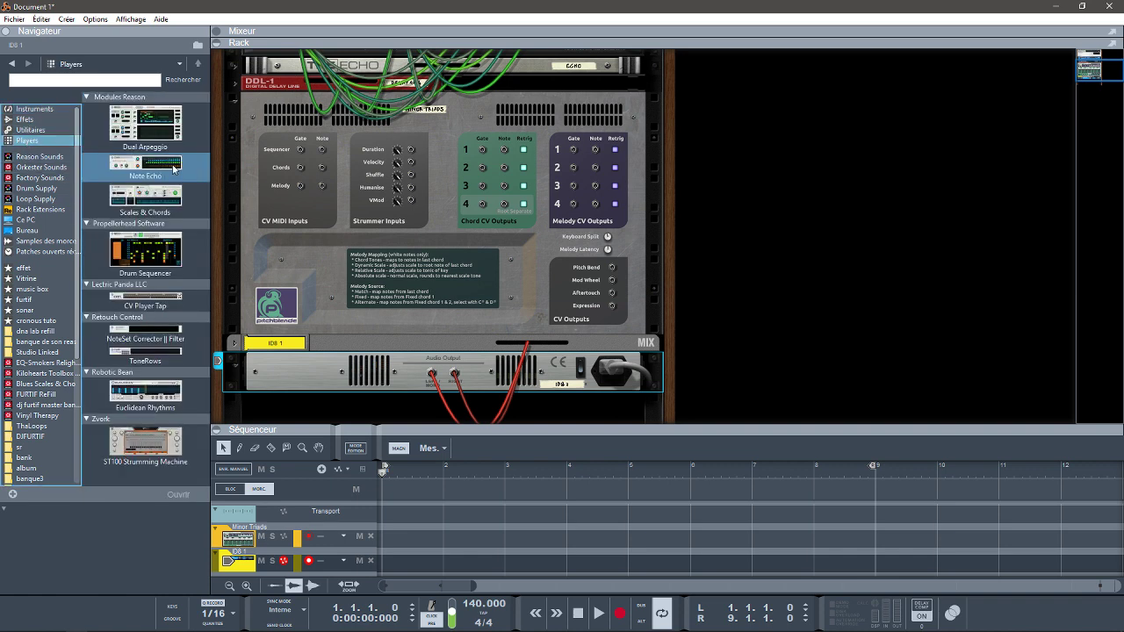
left_click_drag(145, 300, 378, 367)
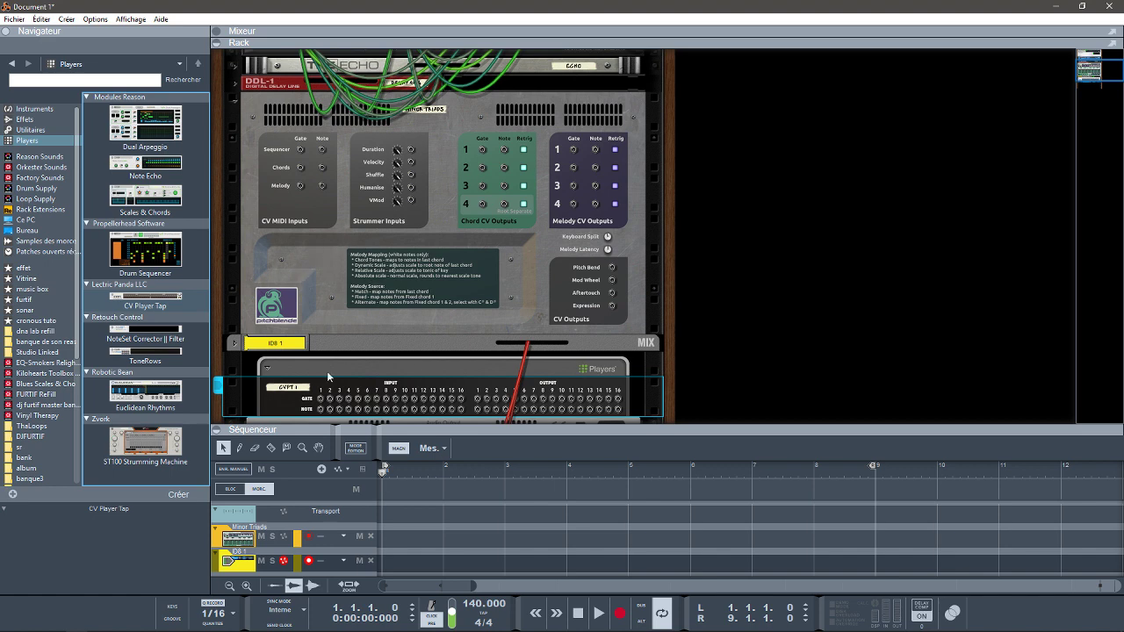
Make the Minor Triads track active and cable gate and note input 1 of CVPT 1 to AutoTheory's Chord CV output 1
left_click(223, 540)
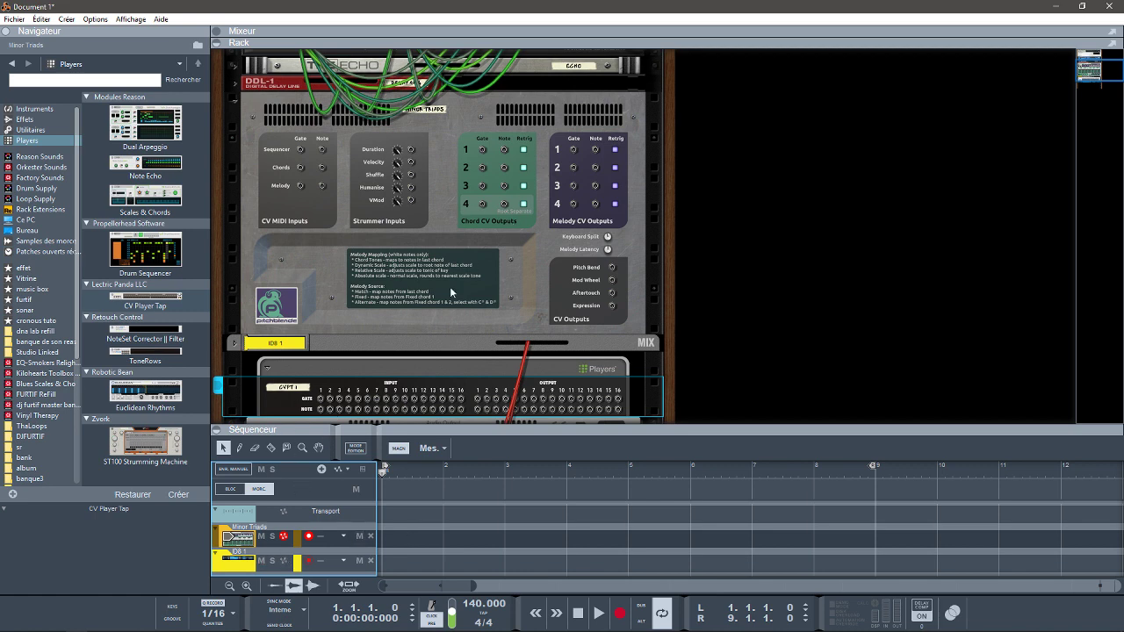
left_click_drag(320, 403, 481, 150)
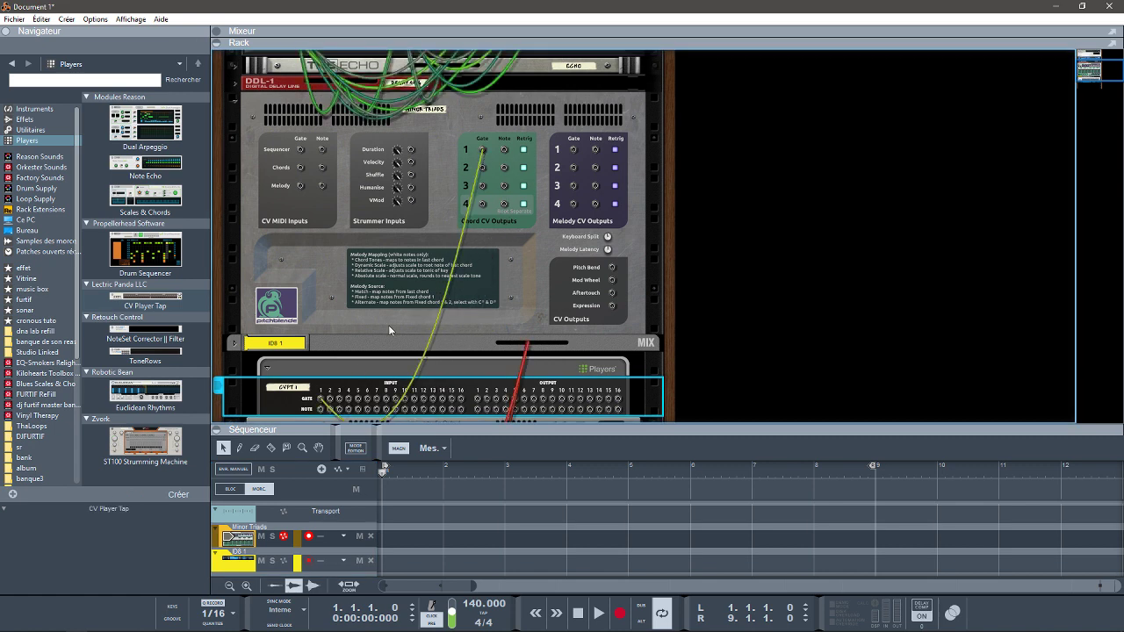
left_click_drag(321, 409, 503, 138)
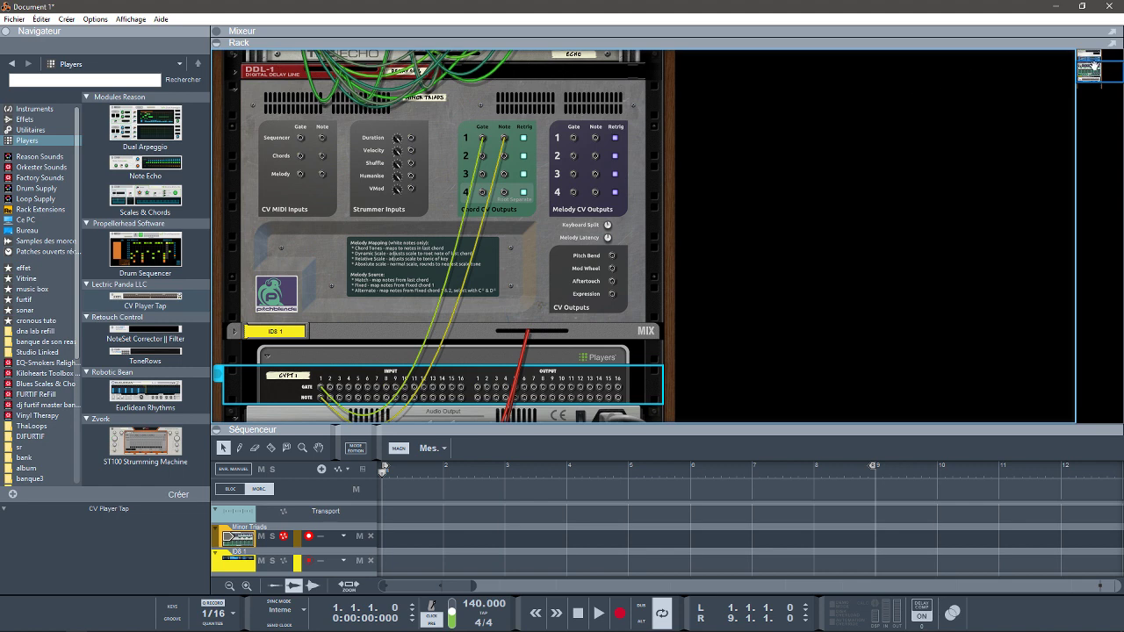
Add a second ID8 instrument below the first one and give it its own CV Player Tap
left_click_drag(1094, 65, 1096, 79)
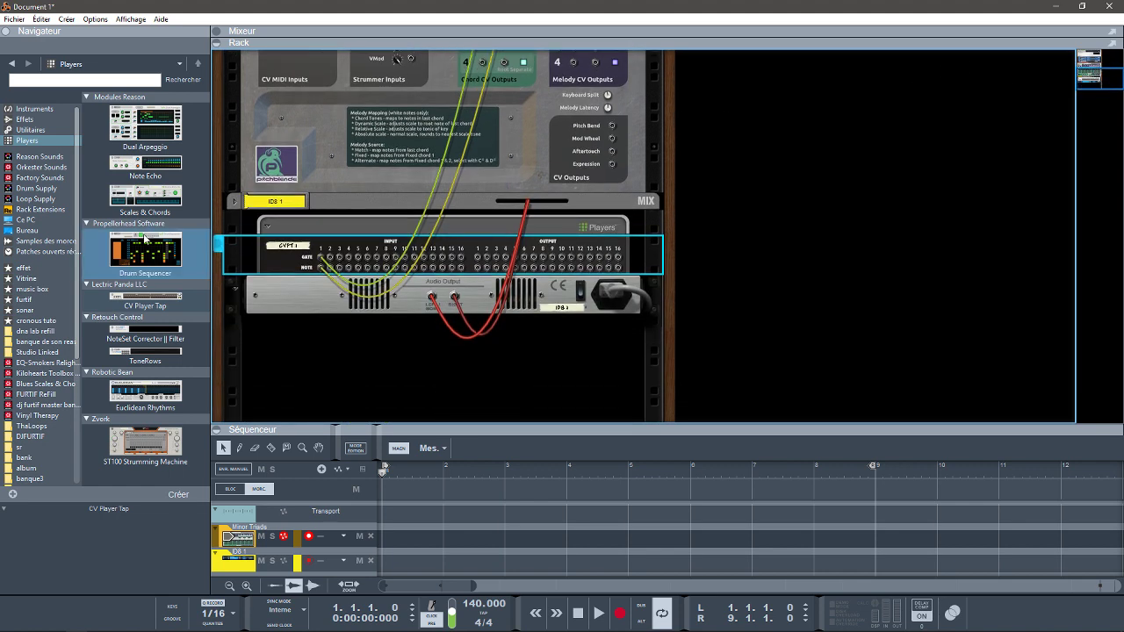
left_click(41, 117)
left_click(40, 110)
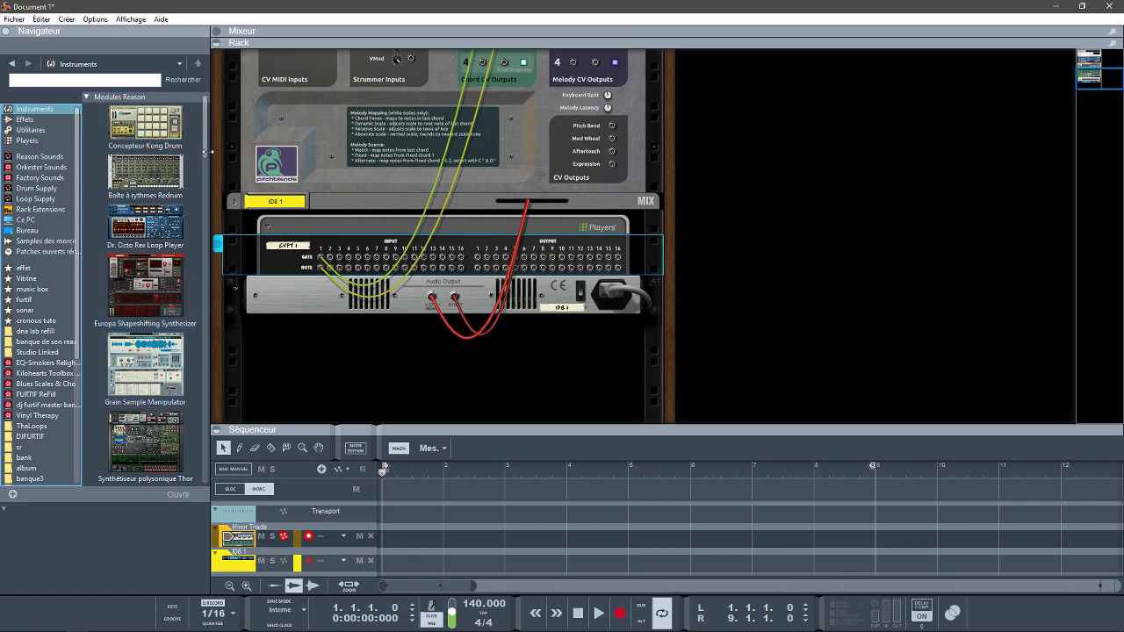
left_click_drag(203, 156, 210, 197)
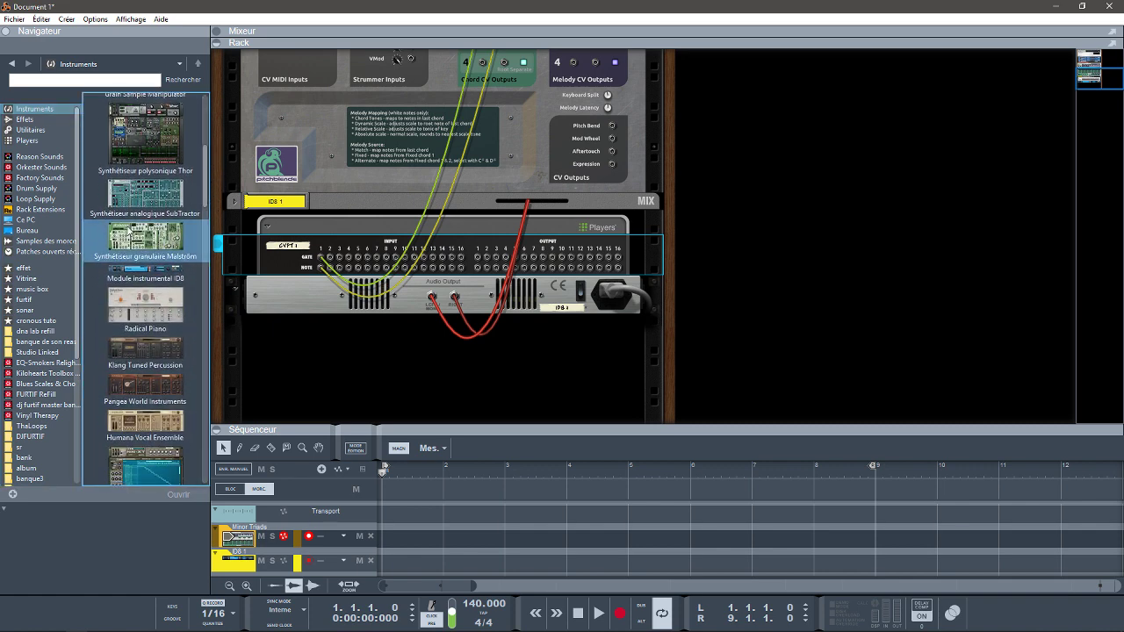
left_click_drag(141, 264, 326, 365)
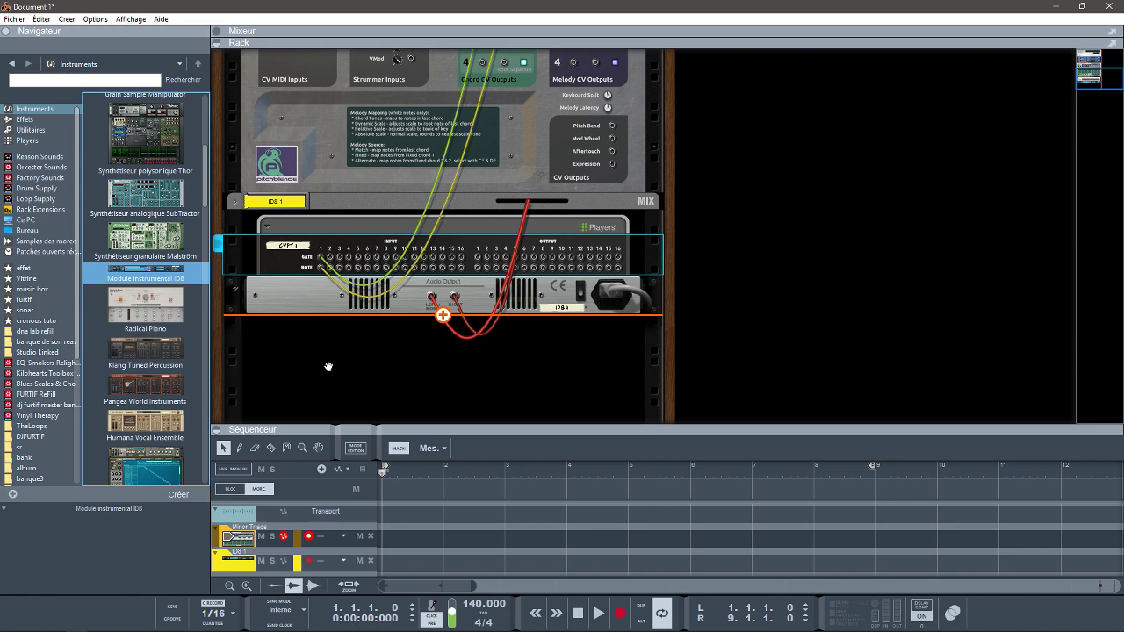
left_click(44, 140)
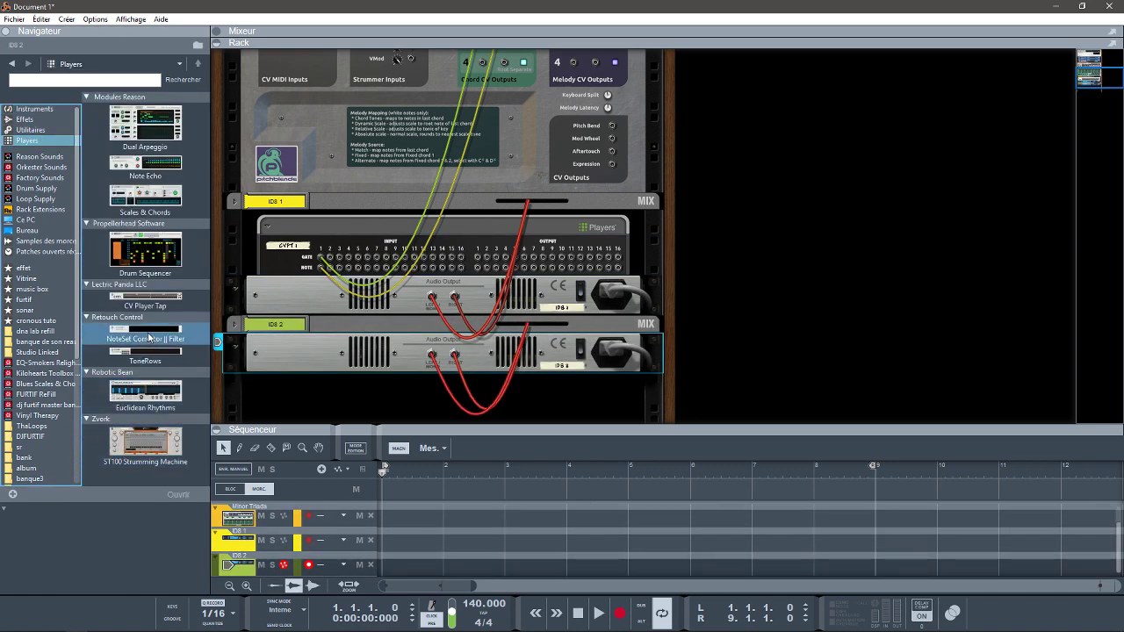
left_click_drag(154, 309, 439, 350)
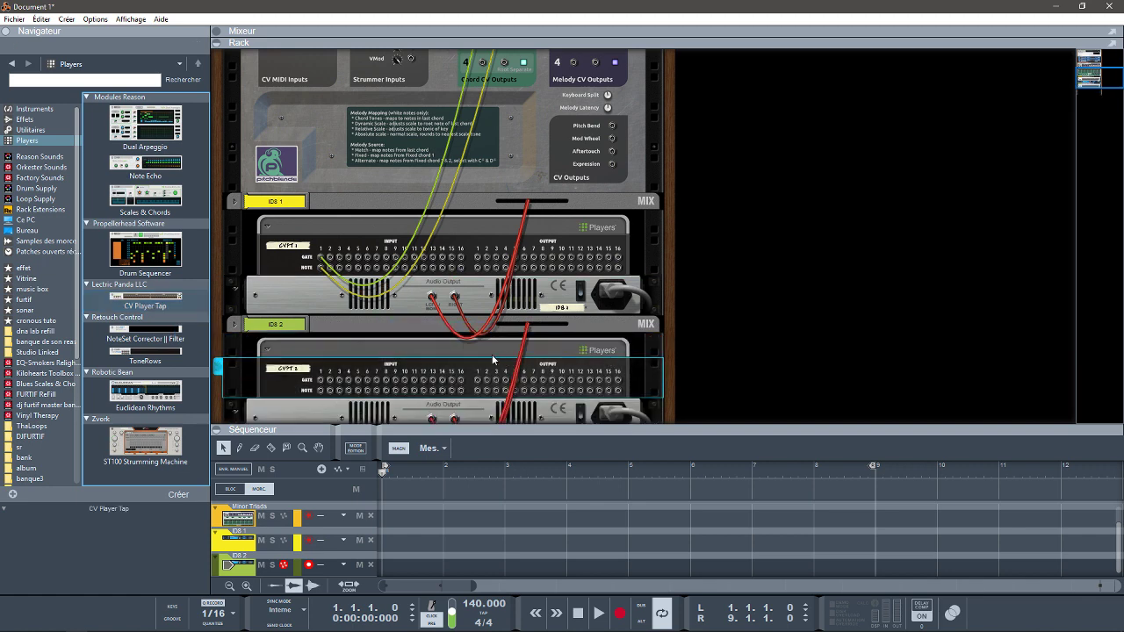
Cable gate and note input 1 of the second CV Player Tap to AutoTheory's Melody CV output 1
left_click_drag(323, 389, 573, 118)
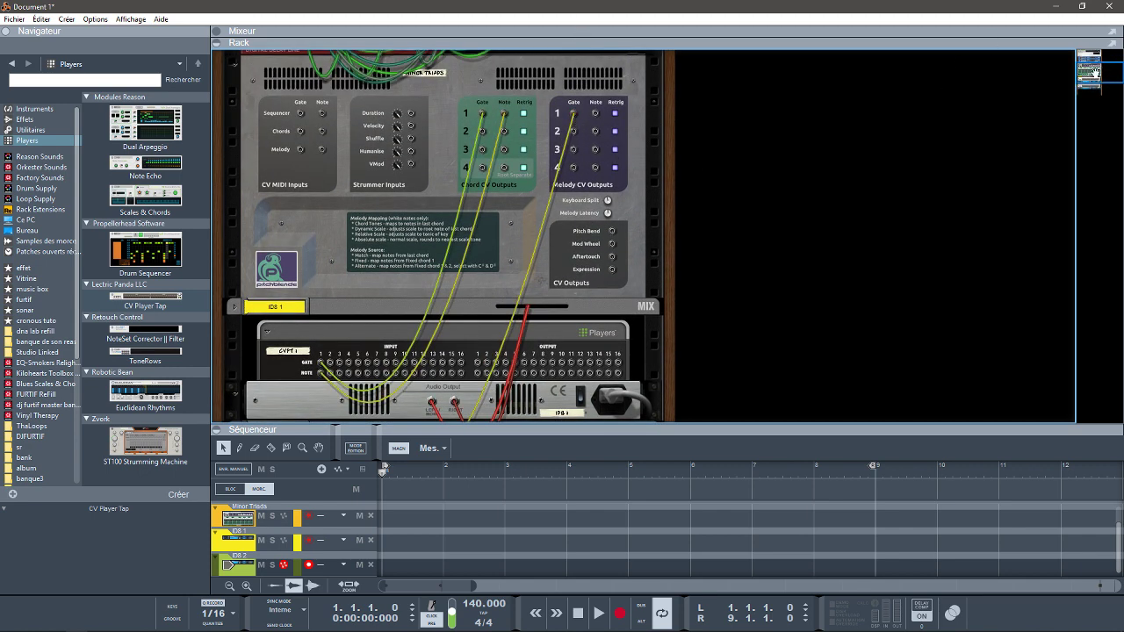
left_click_drag(1090, 74, 1090, 94)
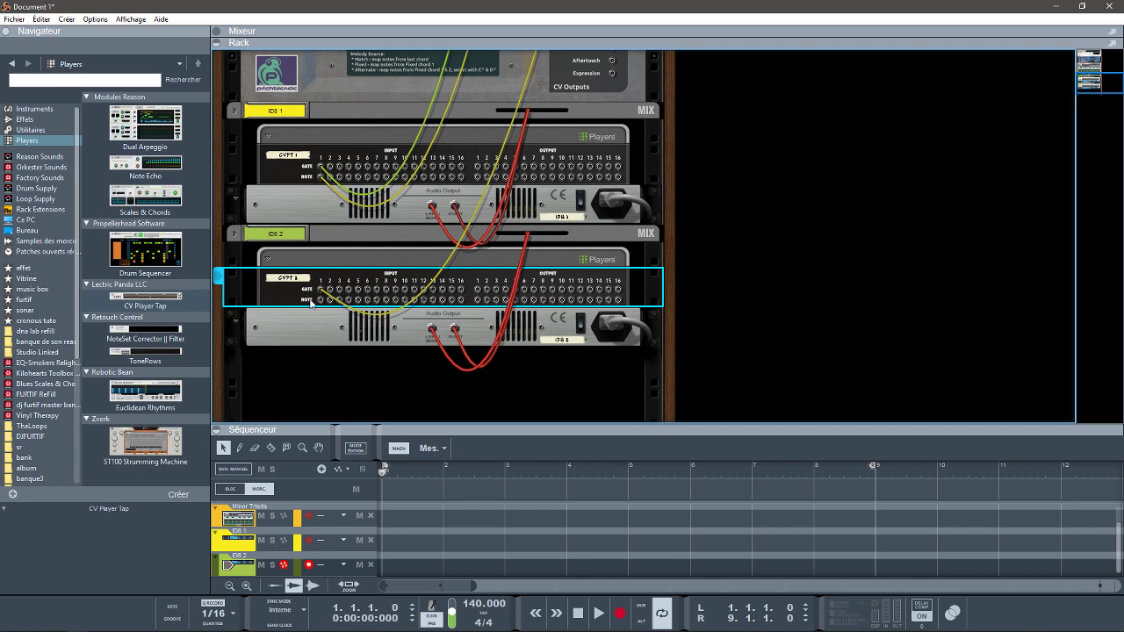
left_click_drag(318, 304, 594, 106)
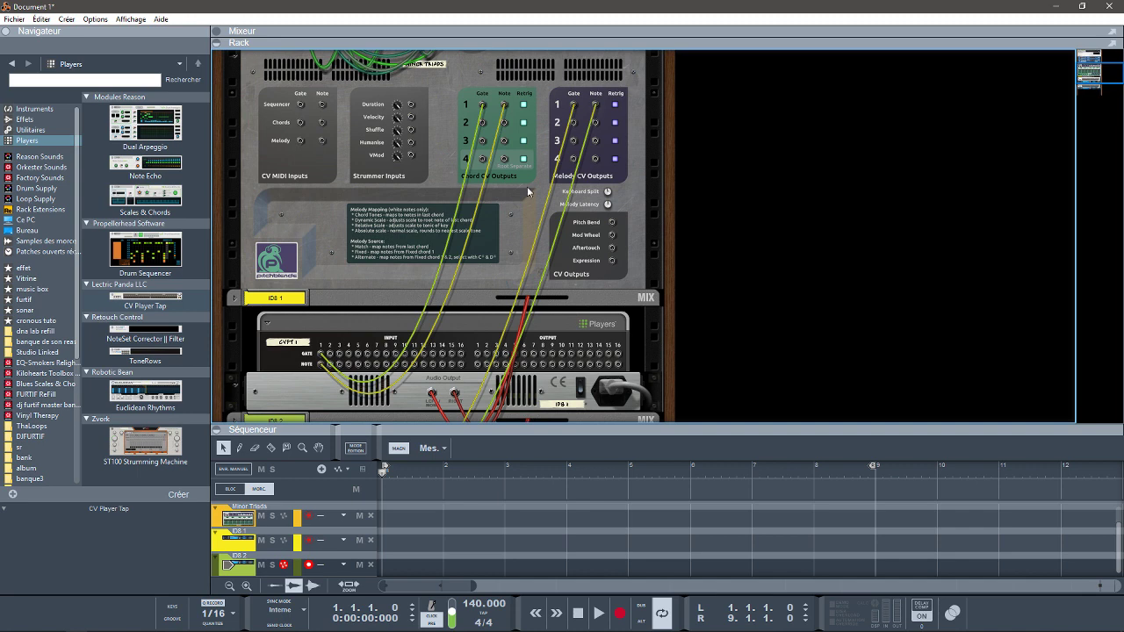
Turn the rack back to its front and set the first ID8 to Electric Piano and the second to Organ
key("Tab")
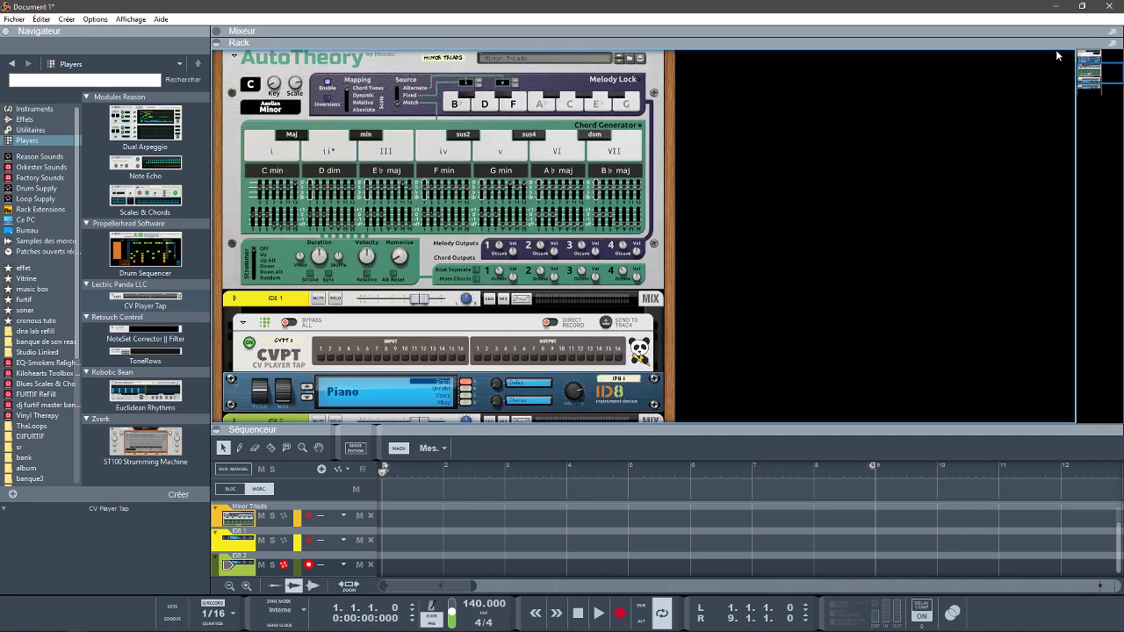
left_click_drag(1080, 68, 1082, 76)
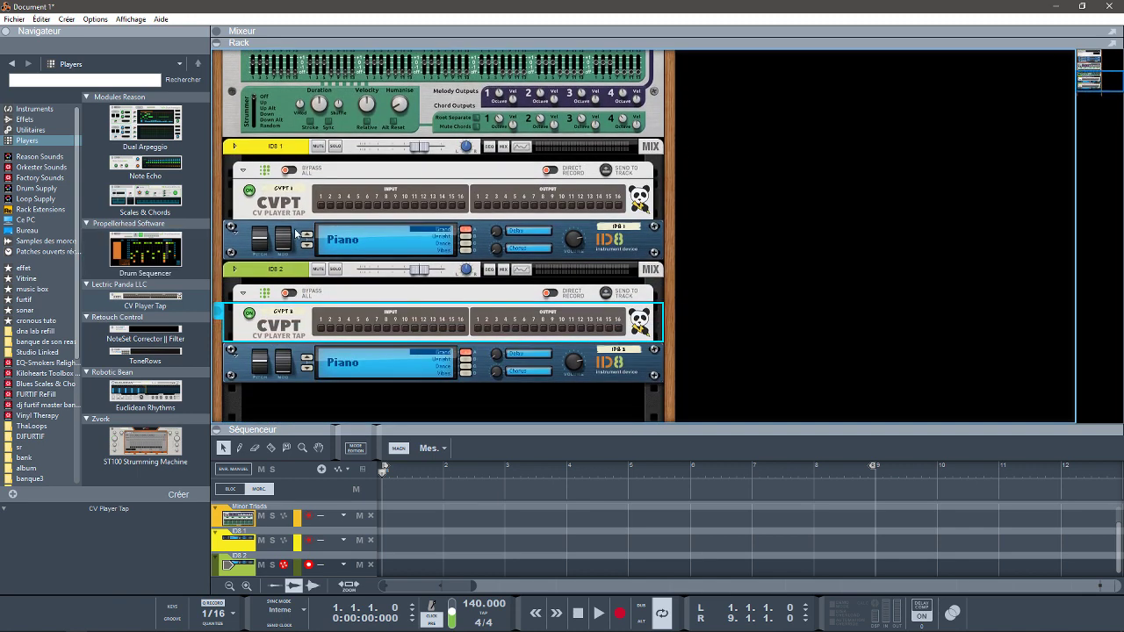
left_click(349, 244)
left_click(360, 267)
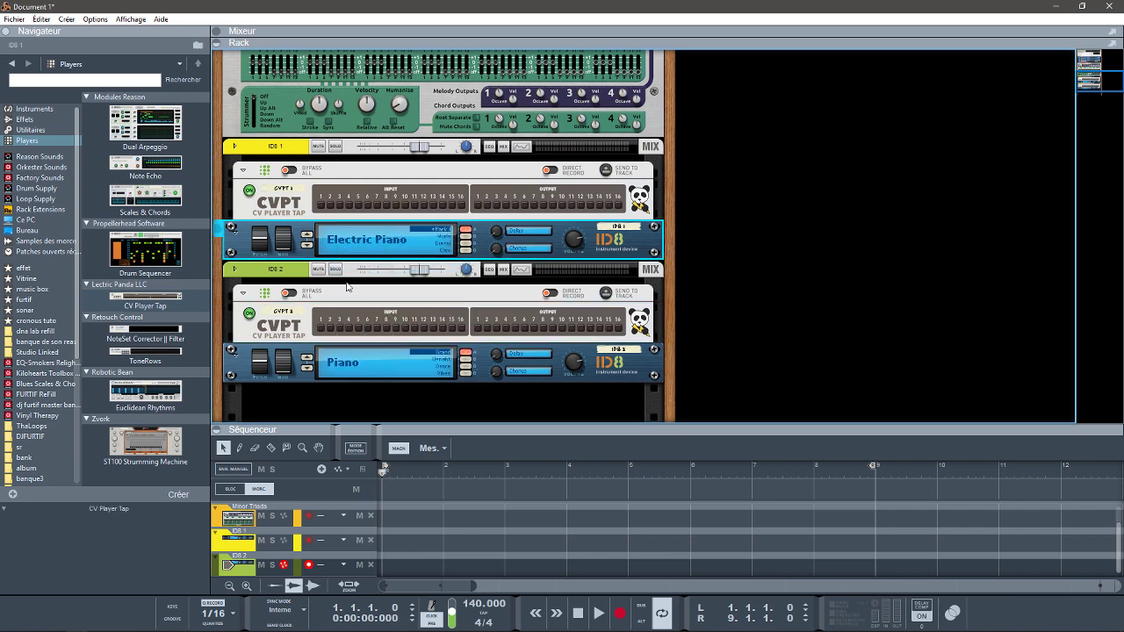
left_click(341, 377)
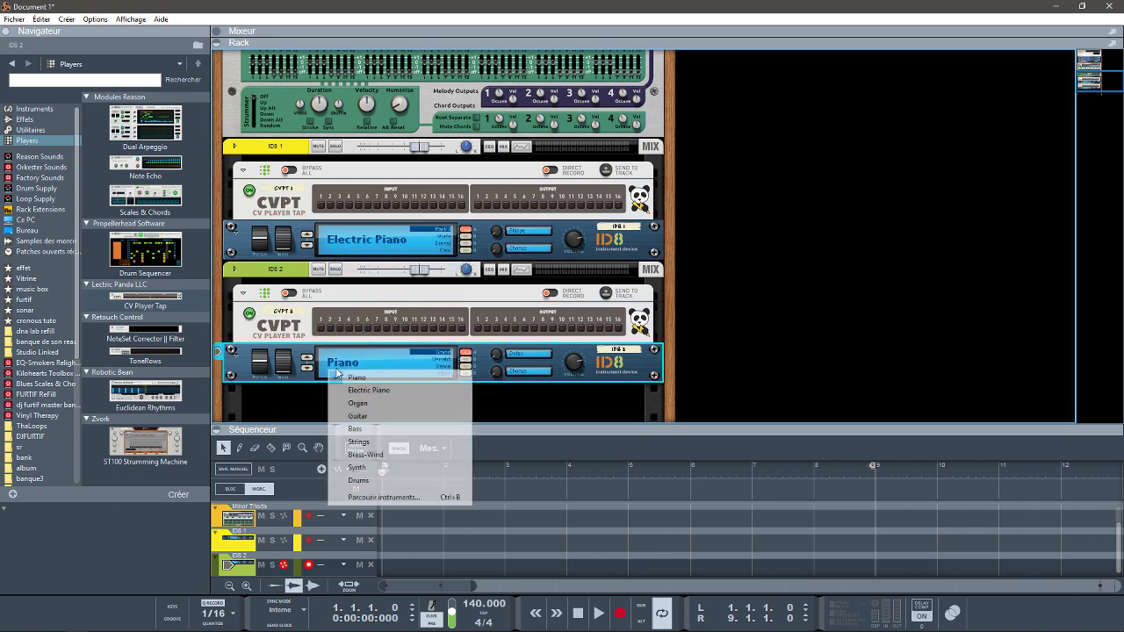
left_click(362, 406)
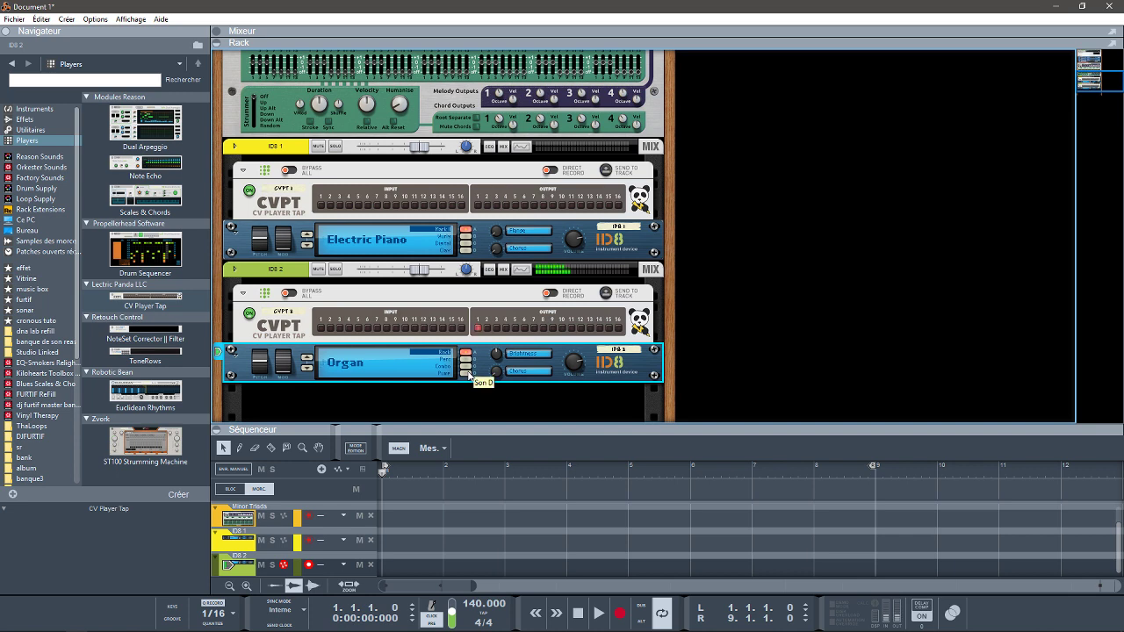
Make the Minor Triads track the keyboard input target so AutoTheory can drive both ID8 instruments
left_click(233, 525)
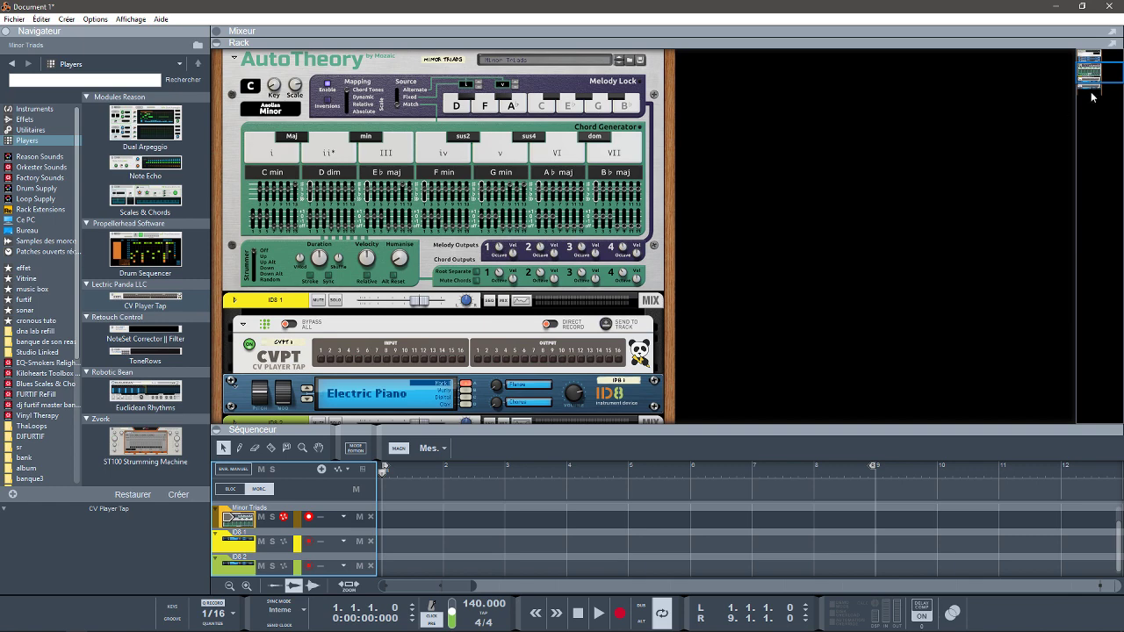
left_click_drag(1093, 76, 1093, 87)
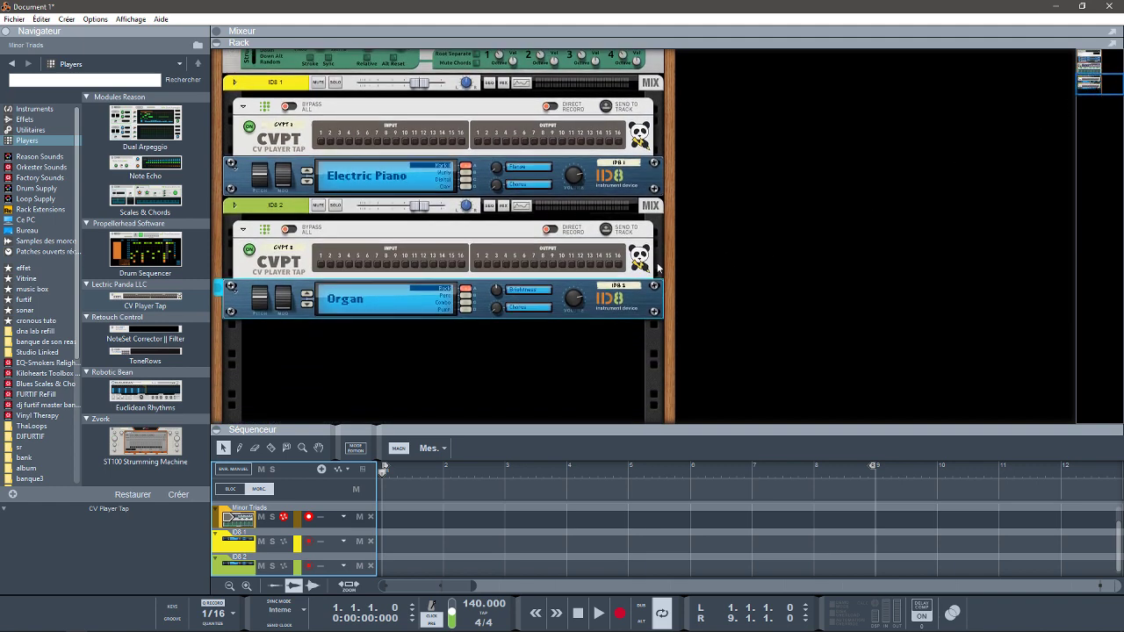
Examine AutoTheory's front panel and its rear chord and melody CV outputs with their cabling to the CV Player Taps
left_click(579, 302)
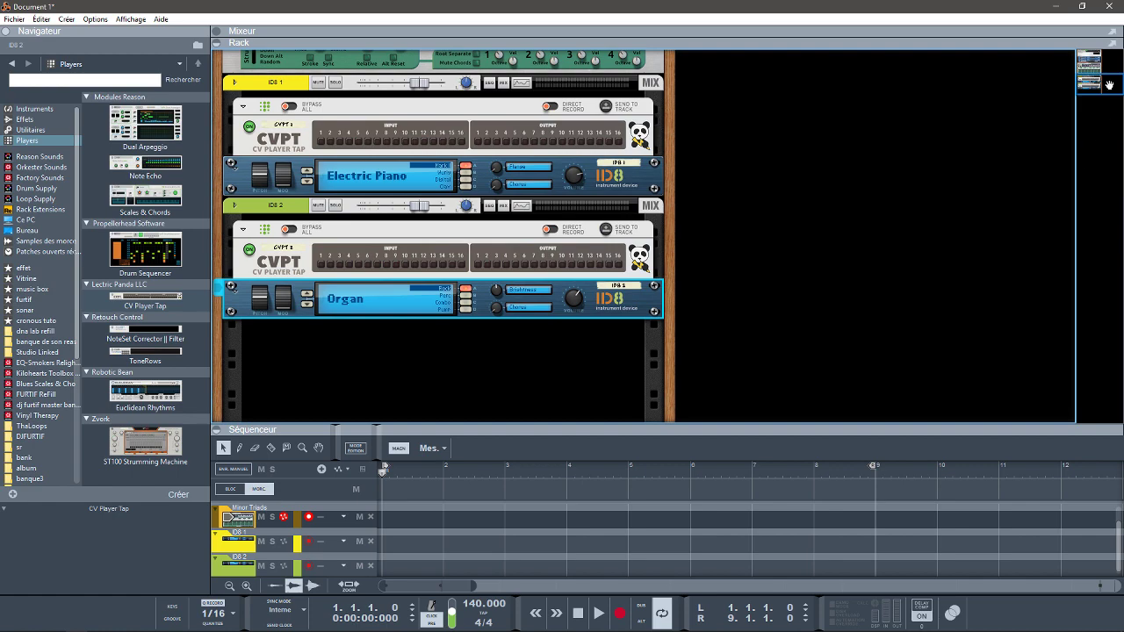
left_click_drag(1105, 89, 1097, 76)
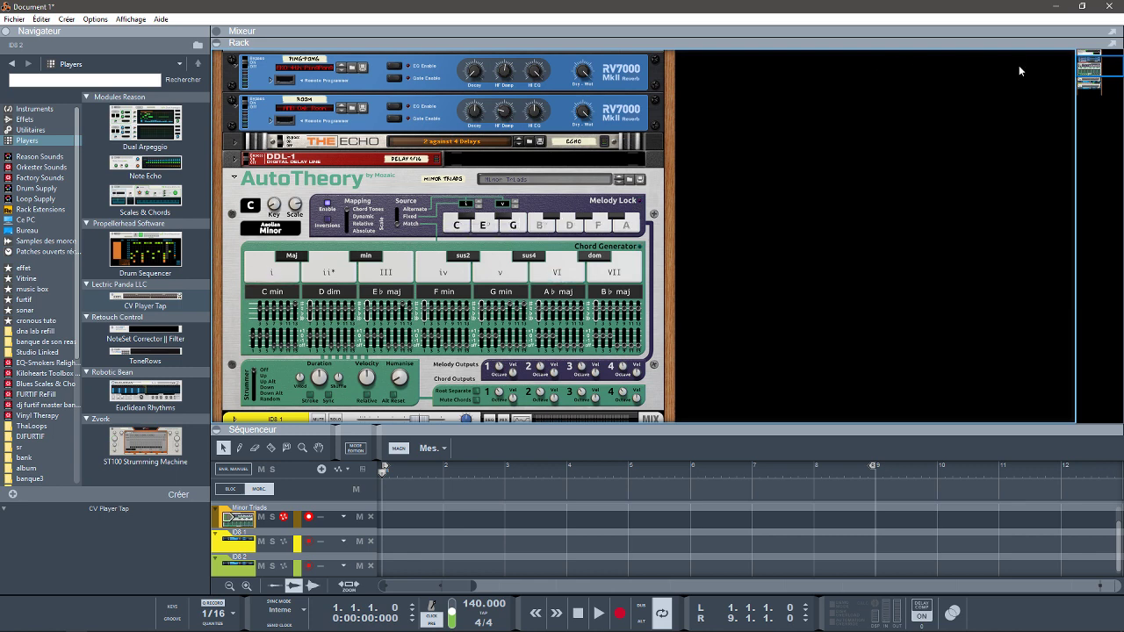
left_click_drag(1098, 66, 1058, 80)
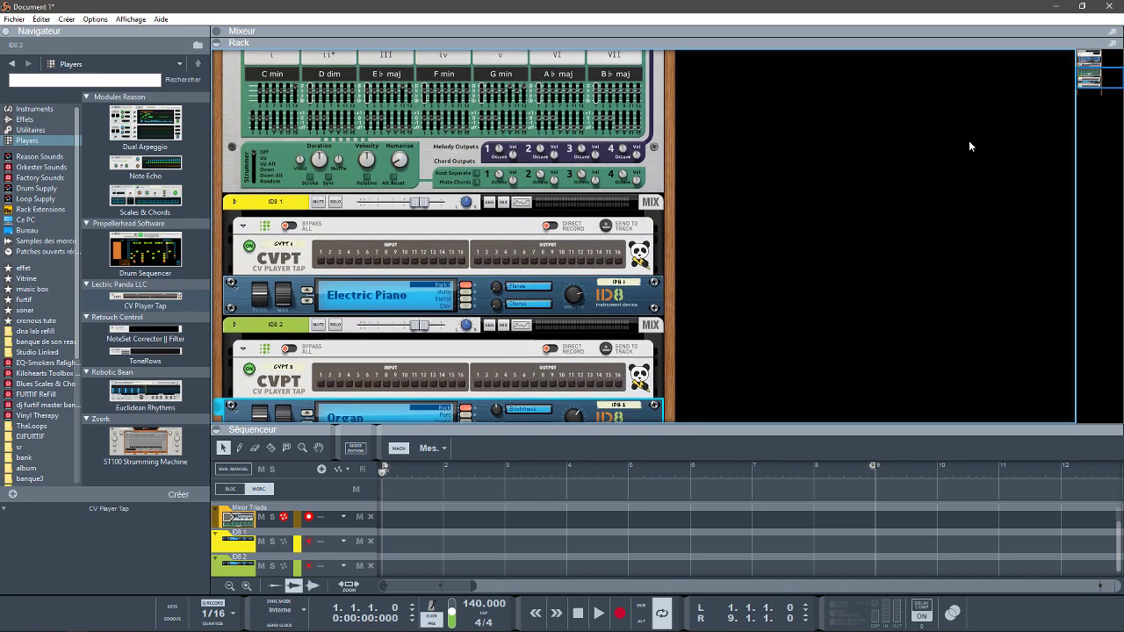
left_click_drag(1089, 81, 1096, 74)
key("Tab")
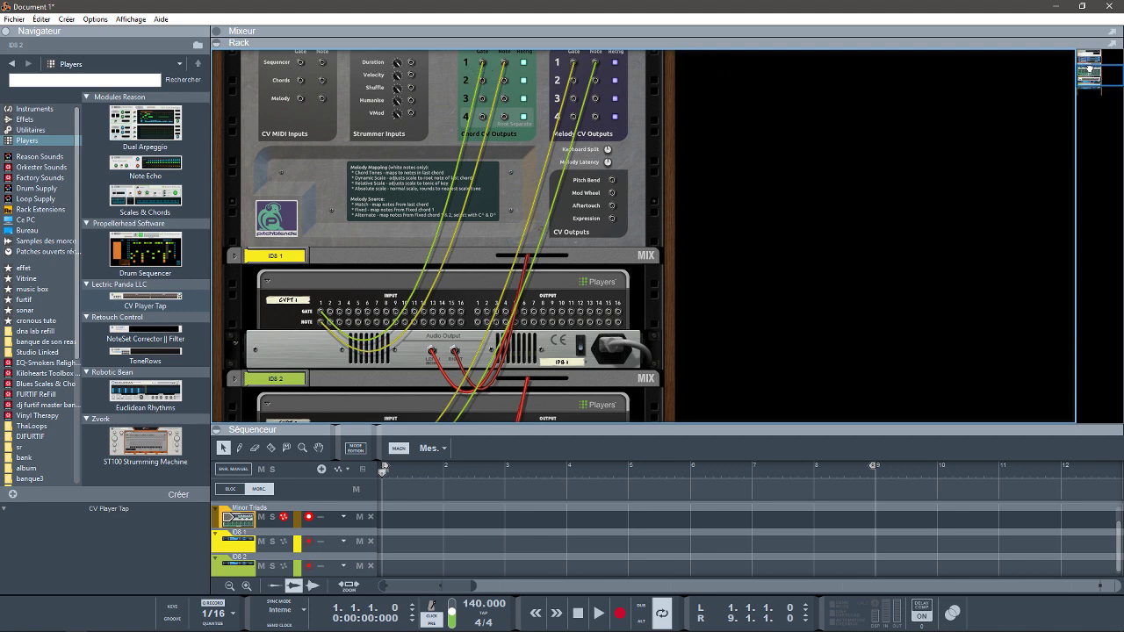
left_click_drag(1088, 66, 1084, 60)
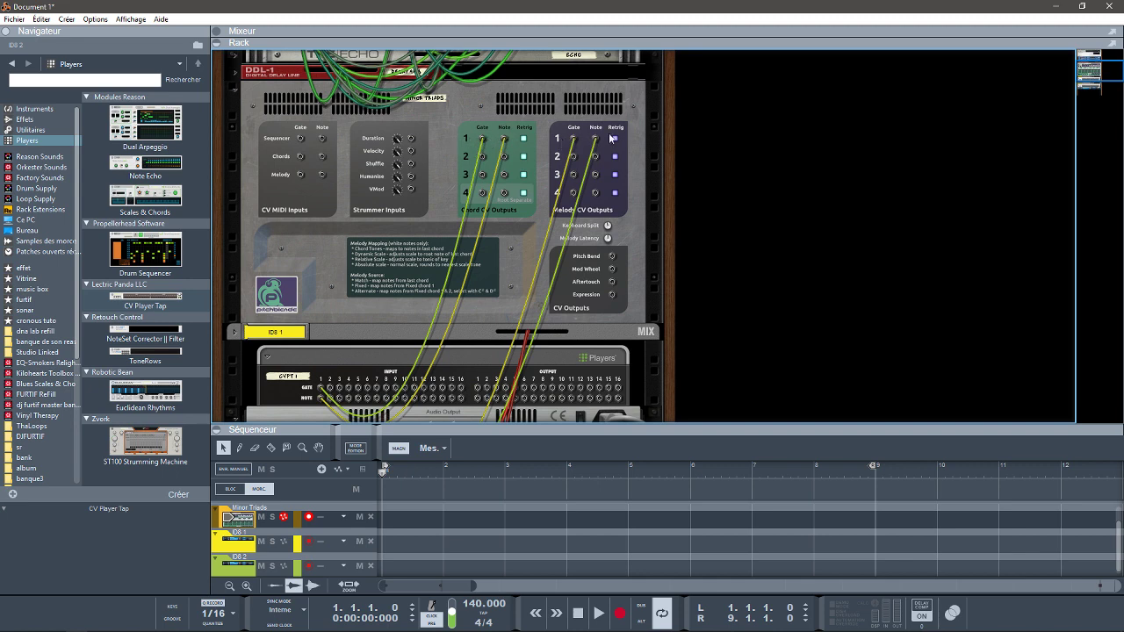
Create an NN-XT sampler below the second ID8, and list the available player devices with the rack facing front
left_click(27, 117)
left_click(28, 109)
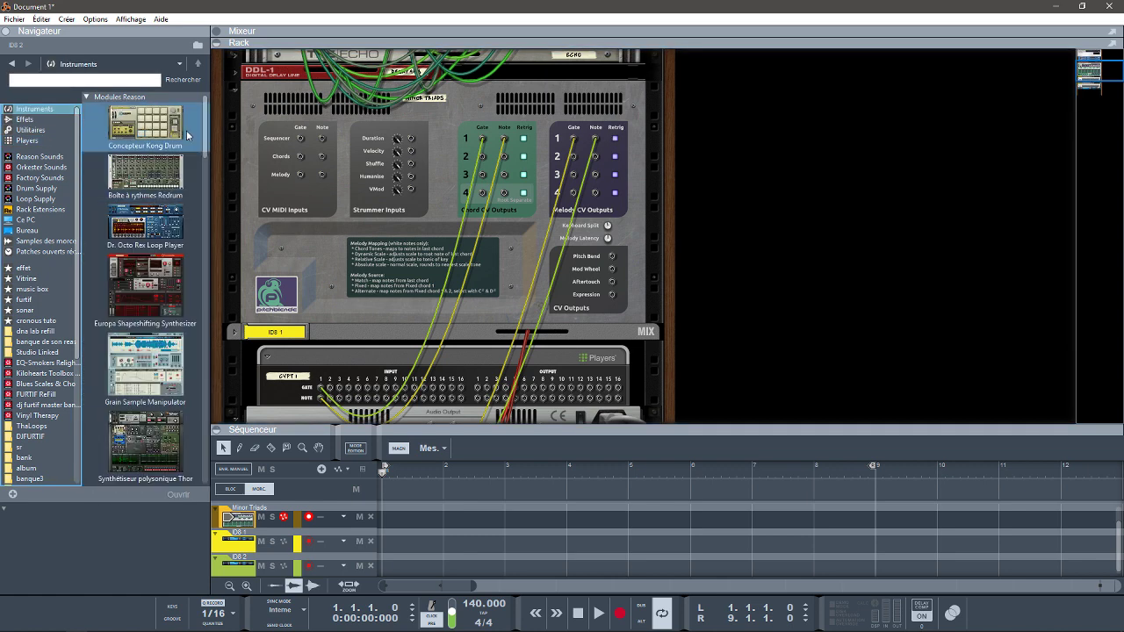
scroll(212, 164, "down", 2)
scroll(212, 163, "down", 5)
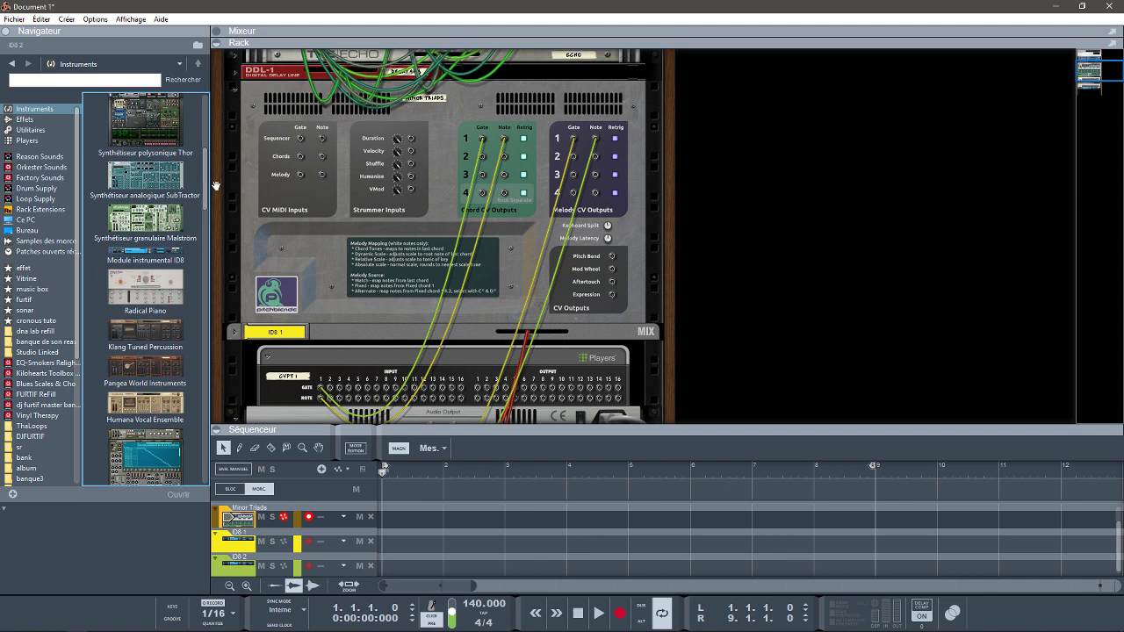
left_click_drag(1095, 68, 1102, 89)
left_click_drag(145, 455, 430, 356)
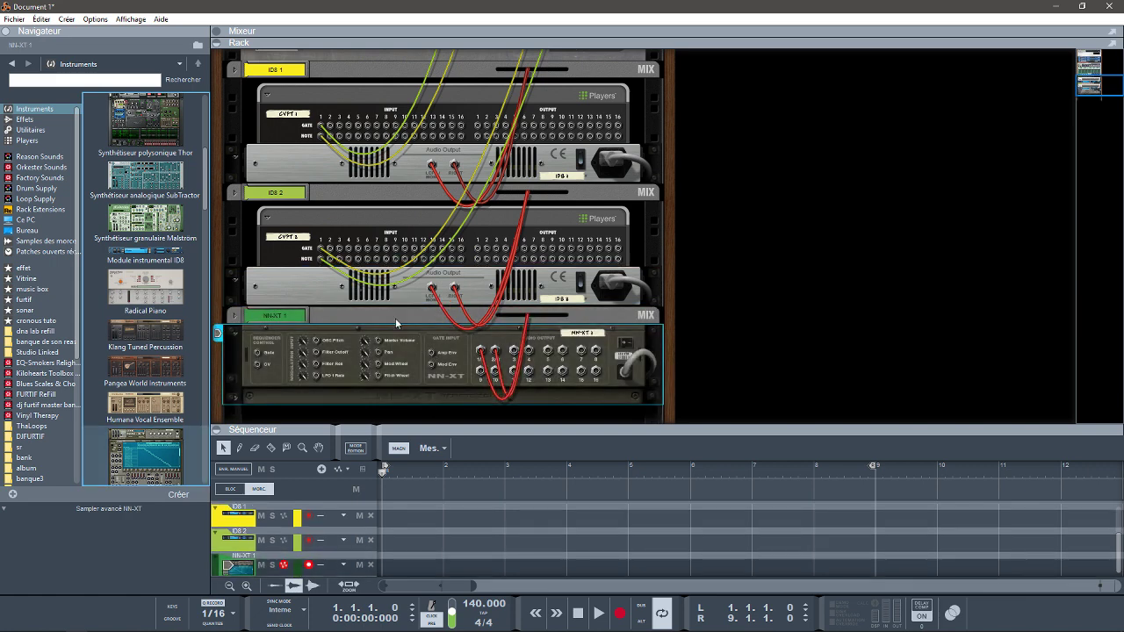
key("Tab")
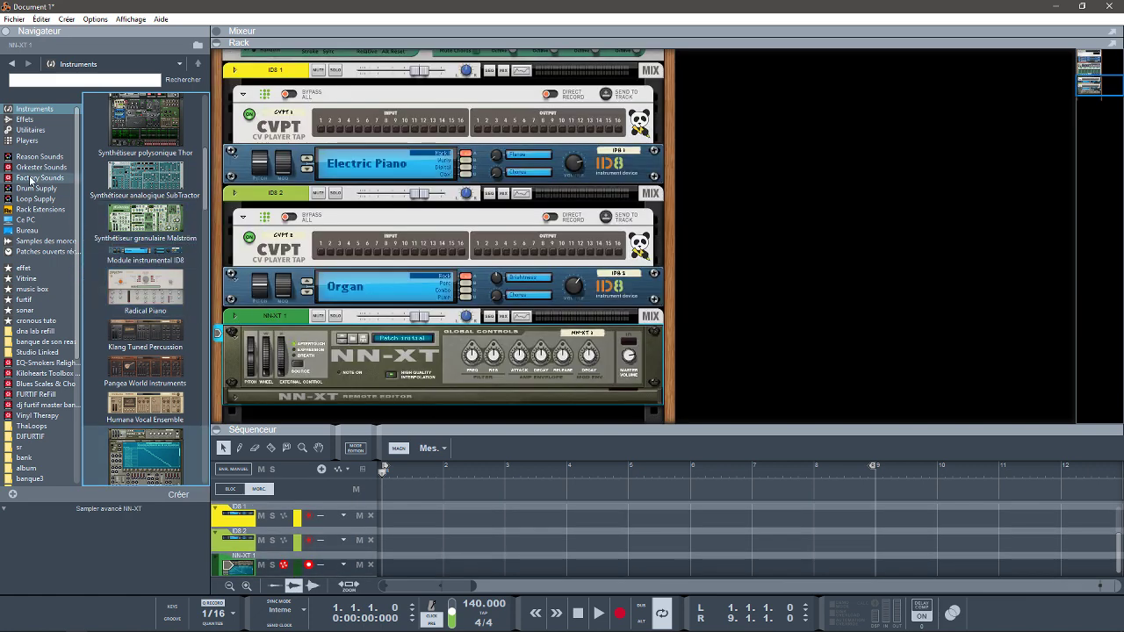
left_click(24, 140)
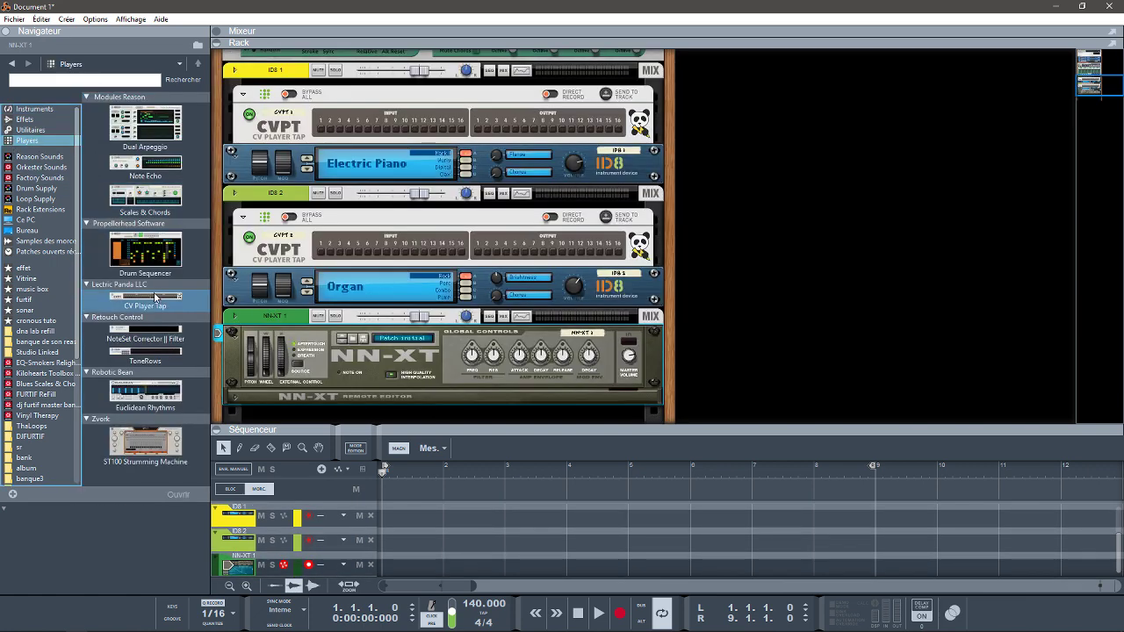
left_click_drag(158, 297, 448, 325)
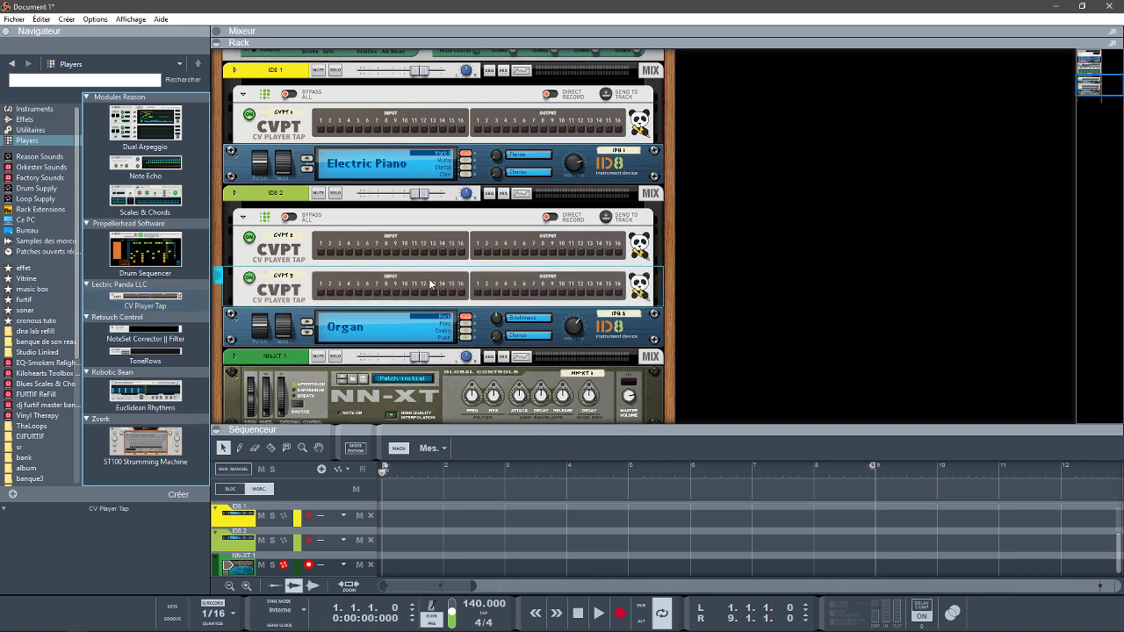
key("Delete")
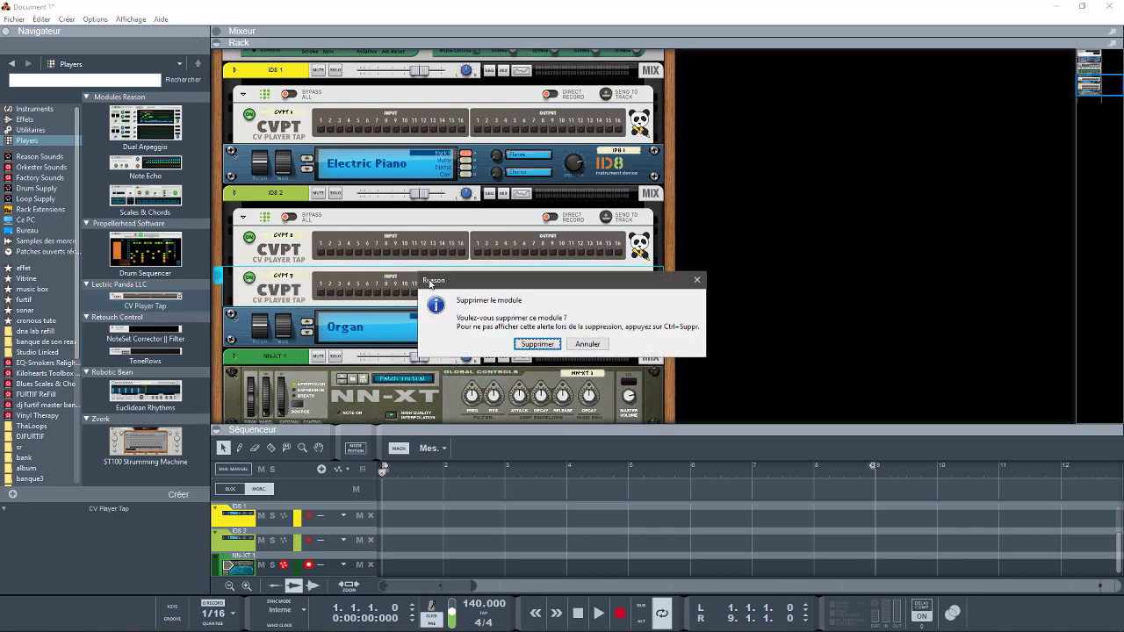
left_click(534, 345)
Add a CV Player Tap to the NN-XT and cable its input 1 to AutoTheory's CV outputs on the rack's back
left_click_drag(143, 301, 369, 338)
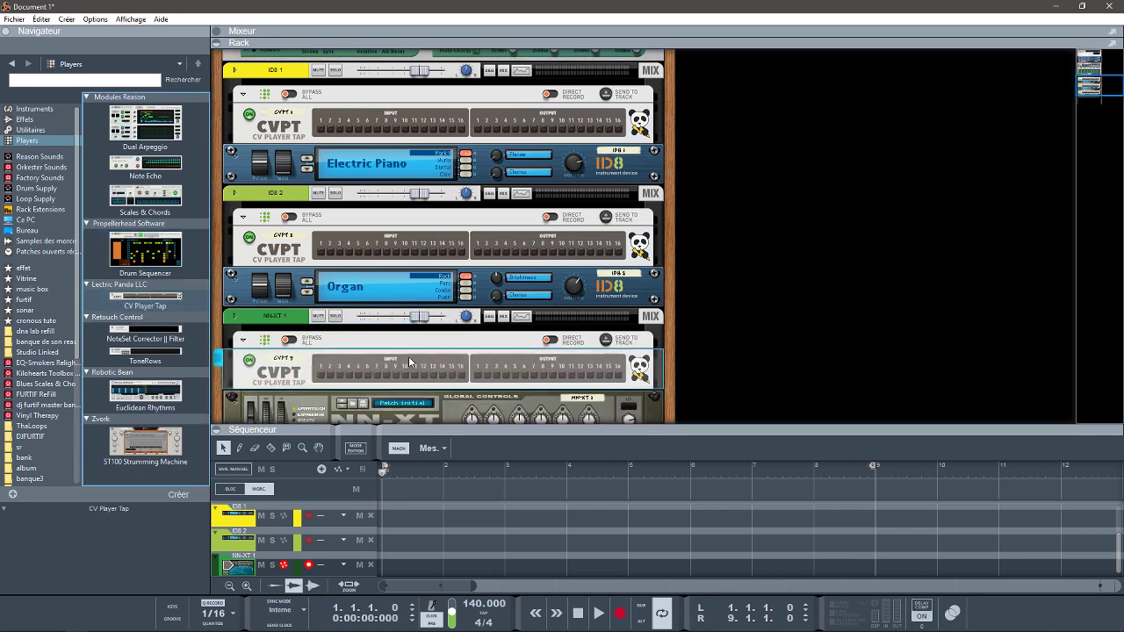
key("Tab")
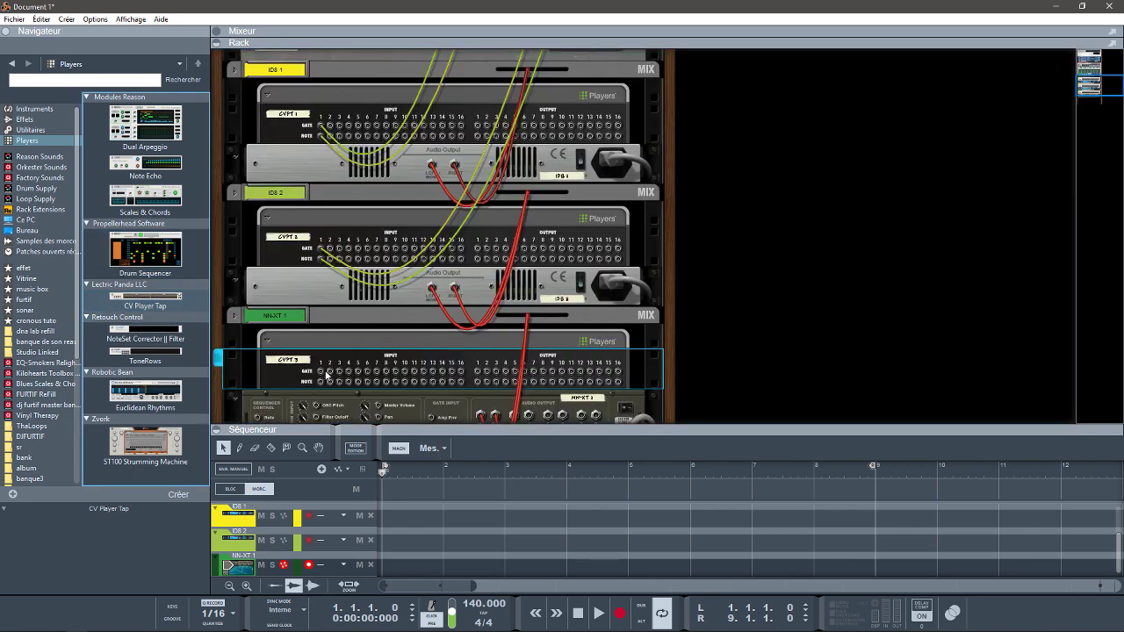
left_click_drag(325, 373, 320, 277)
Turn the rack back to its front and load the Clav 1 AutoWah.sxt patch from the Piano folder into the NN-XT
key("Tab")
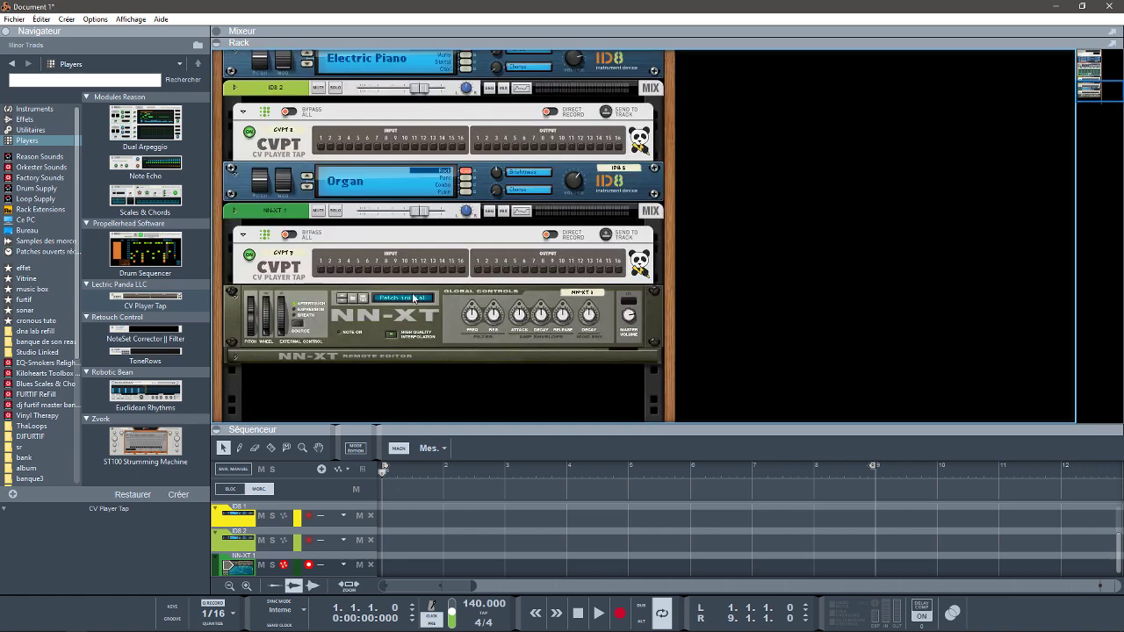
left_click(355, 301)
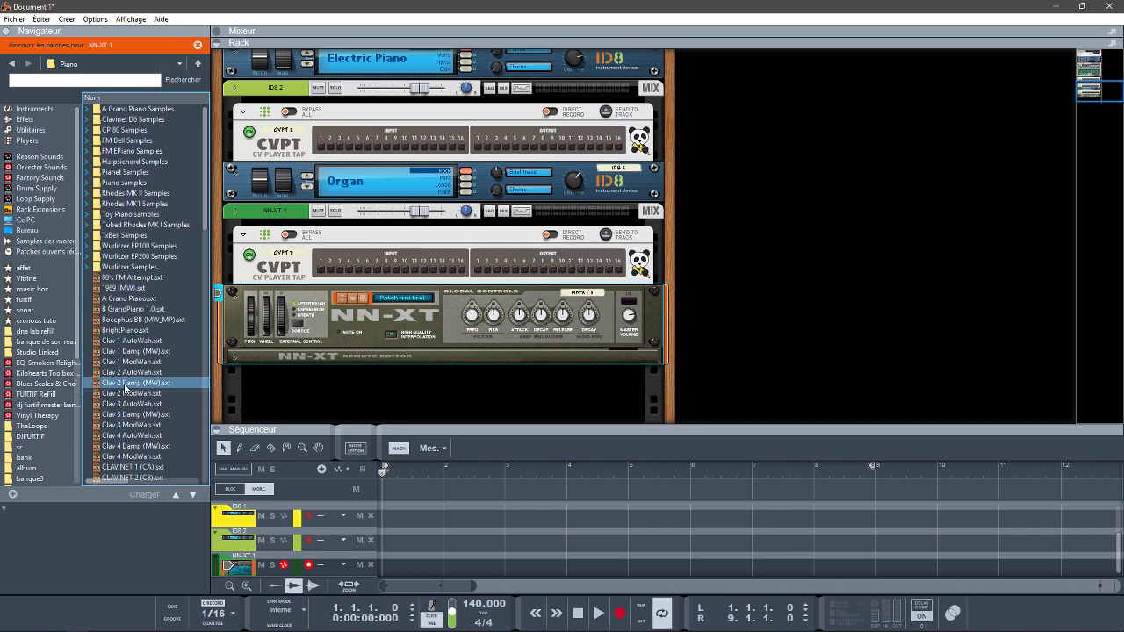
left_click(131, 341)
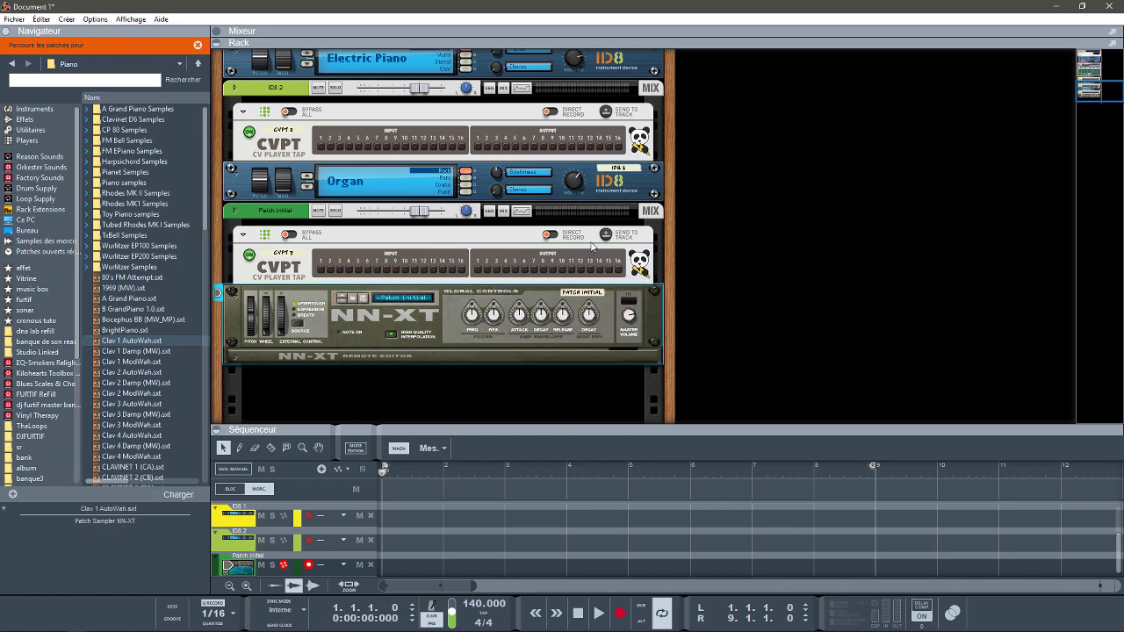
Make the Minor Triads track the keyboard input target and try AutoTheory's octave controls for chord and melody output 2
left_click_drag(1102, 94, 1068, 73)
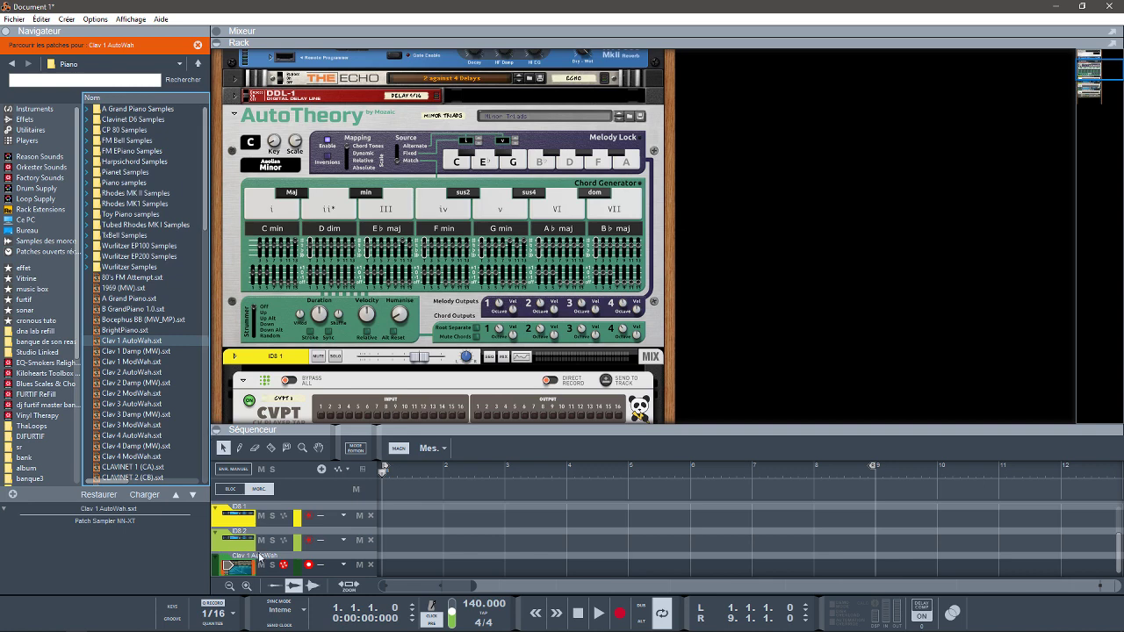
scroll(1119, 550, "up", 3)
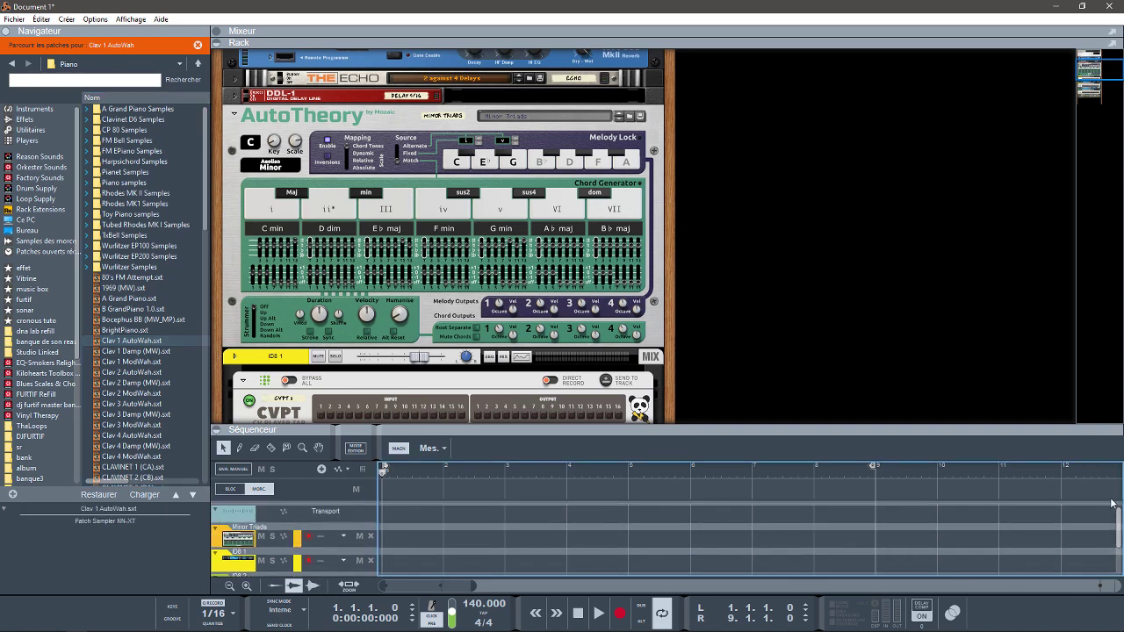
left_click(220, 539)
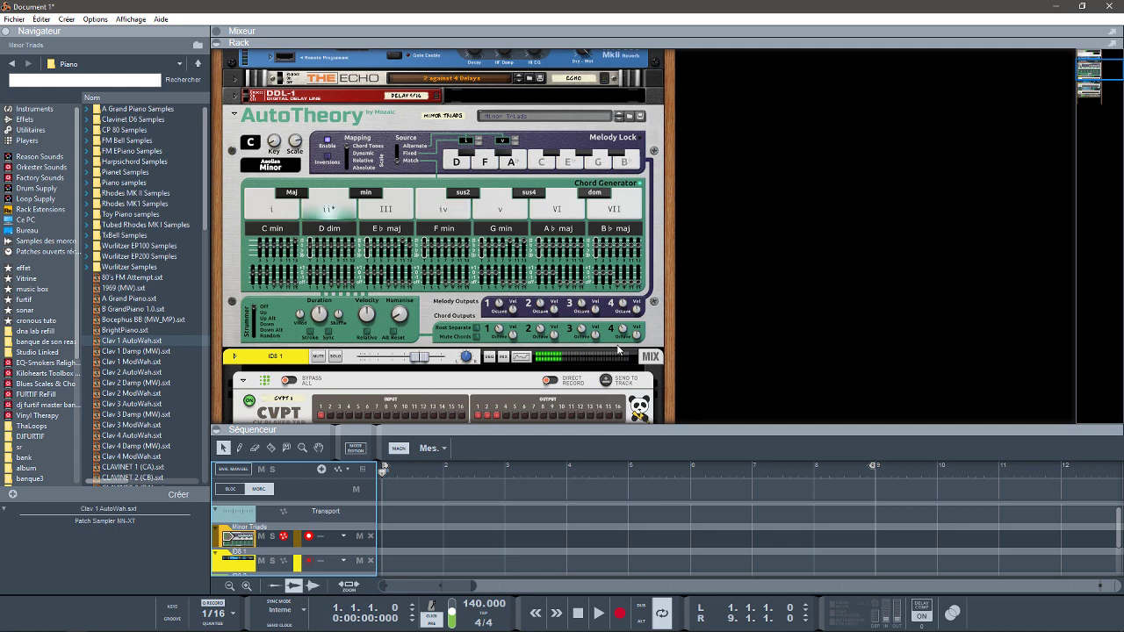
left_click(539, 332)
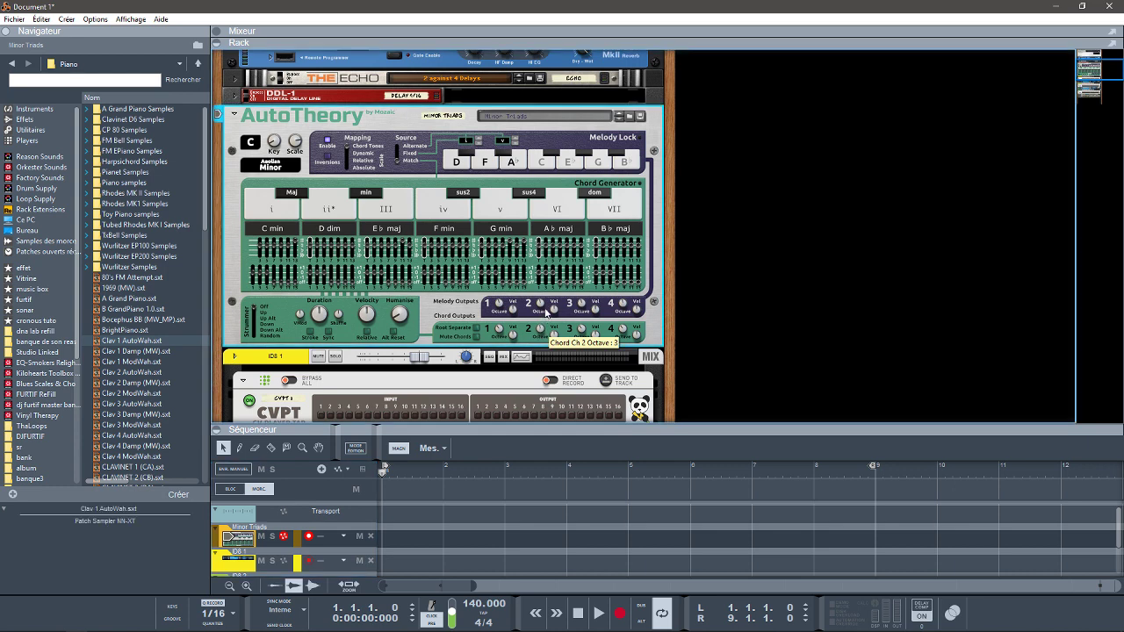
left_click_drag(545, 312, 550, 299)
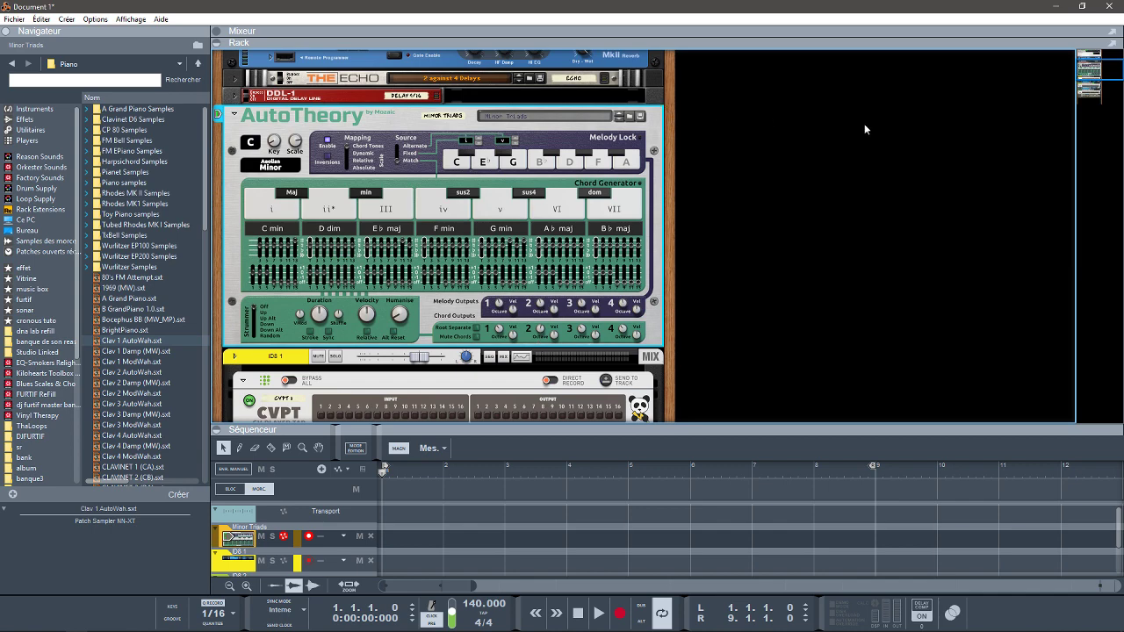
Fold the three CV Player Taps, both ID8s and the NN-XT, and collapse the sequencer to enlarge the rack
left_click_drag(1104, 63, 1108, 79)
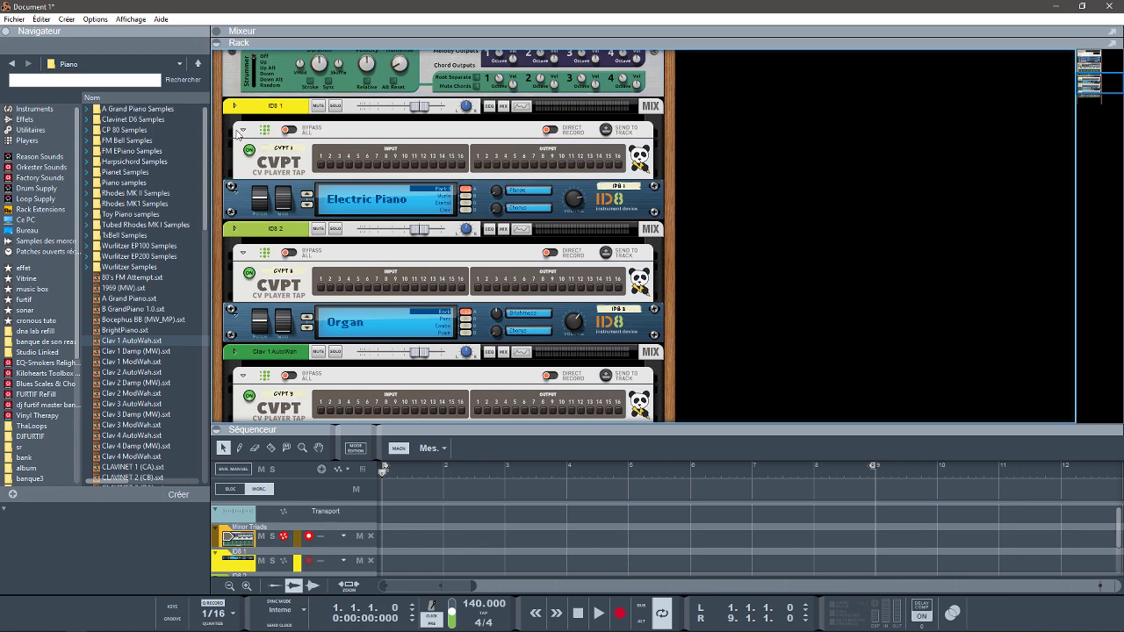
left_click(243, 132)
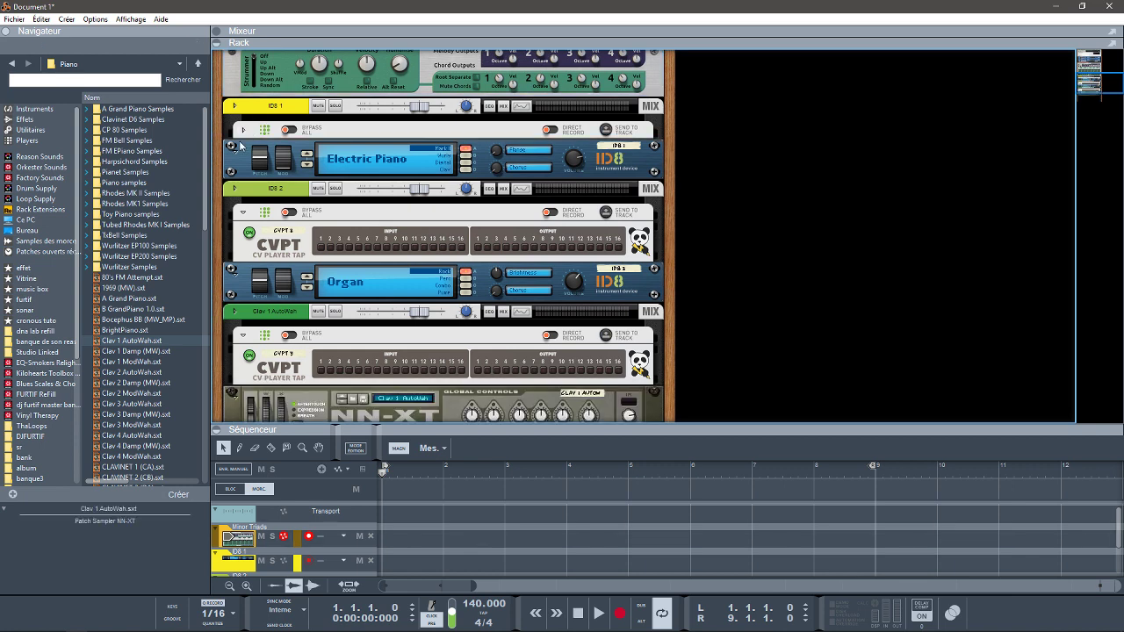
left_click(243, 213)
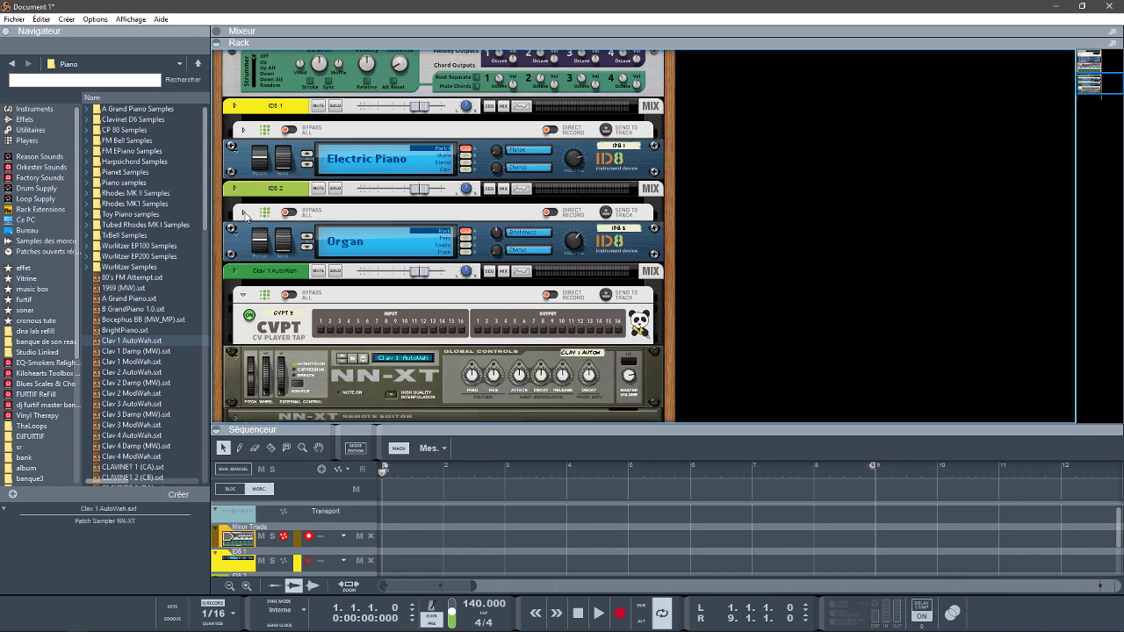
left_click(233, 151)
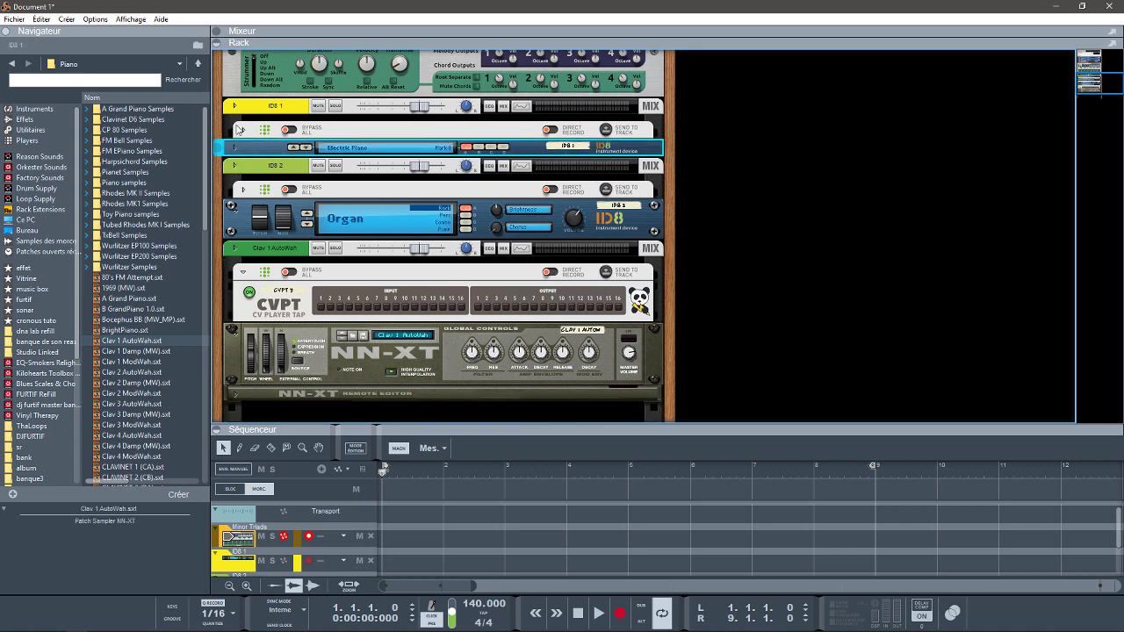
left_click(234, 208)
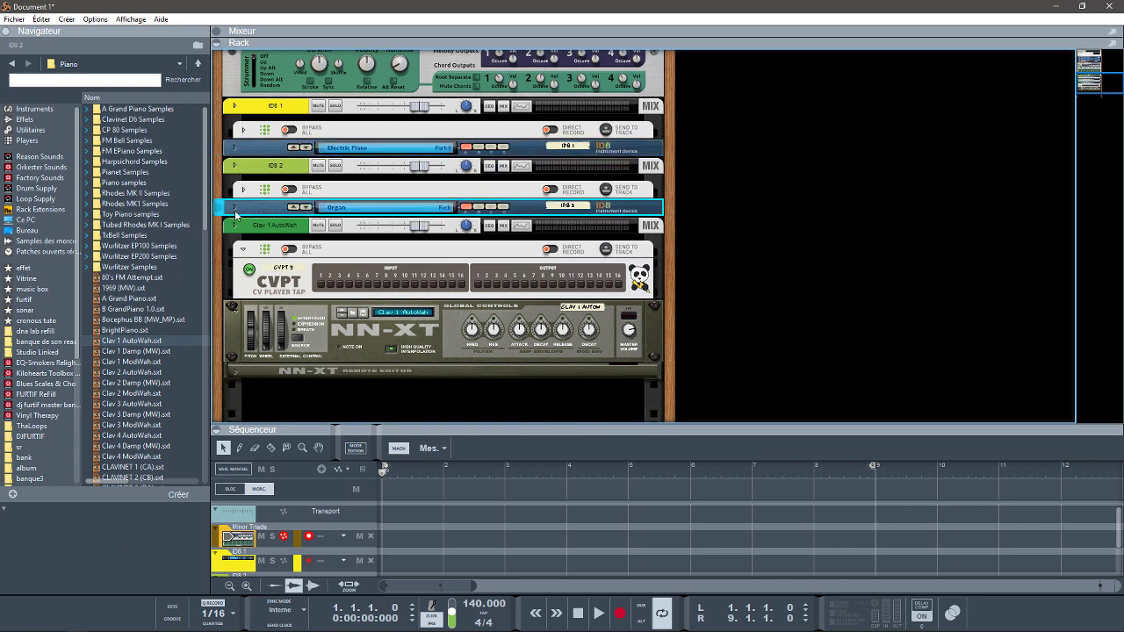
left_click(243, 251)
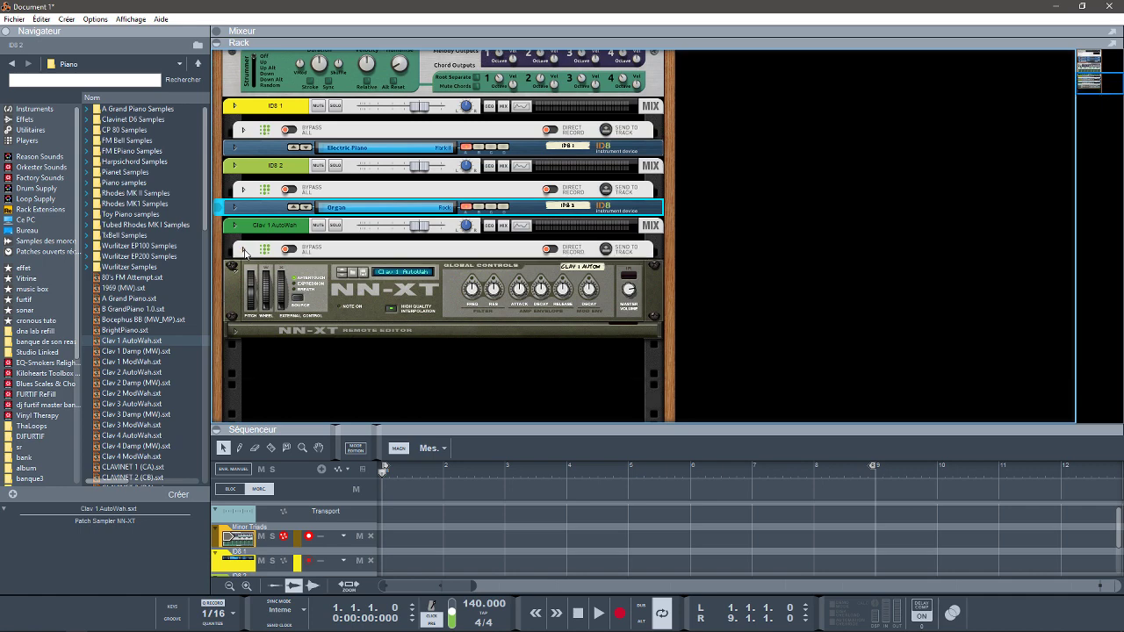
left_click(234, 270)
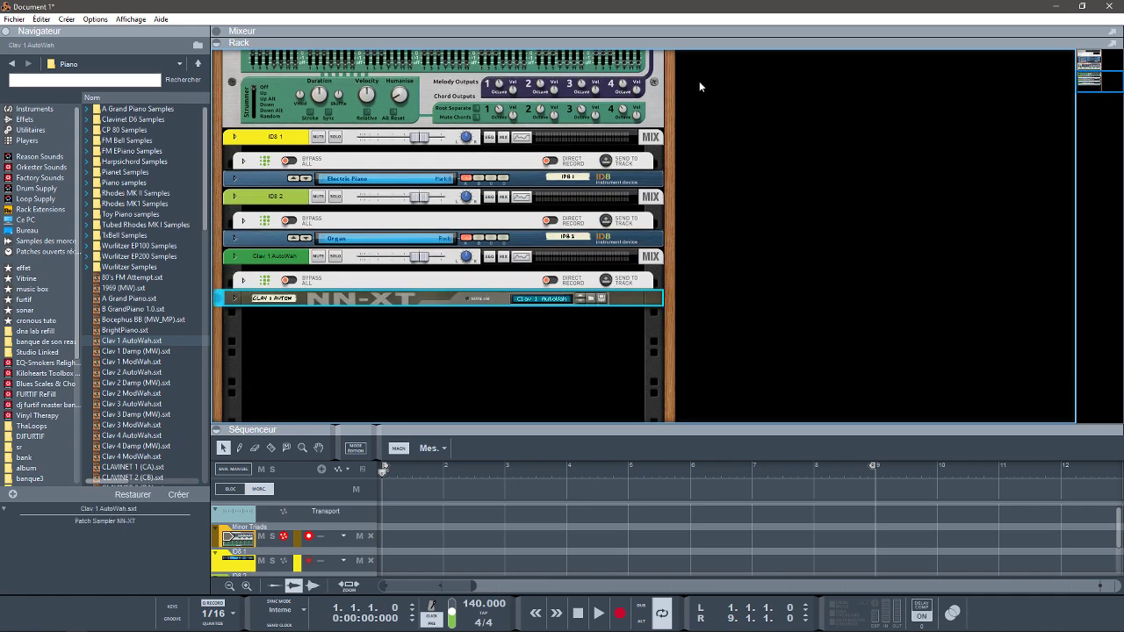
left_click_drag(1105, 81, 1102, 76)
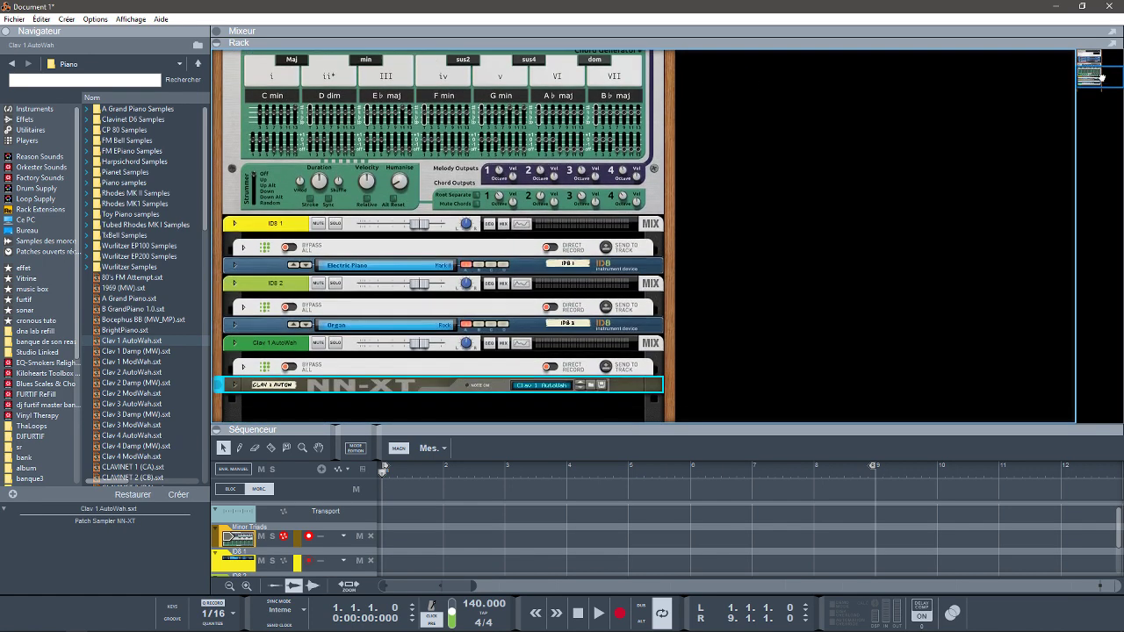
left_click(216, 429)
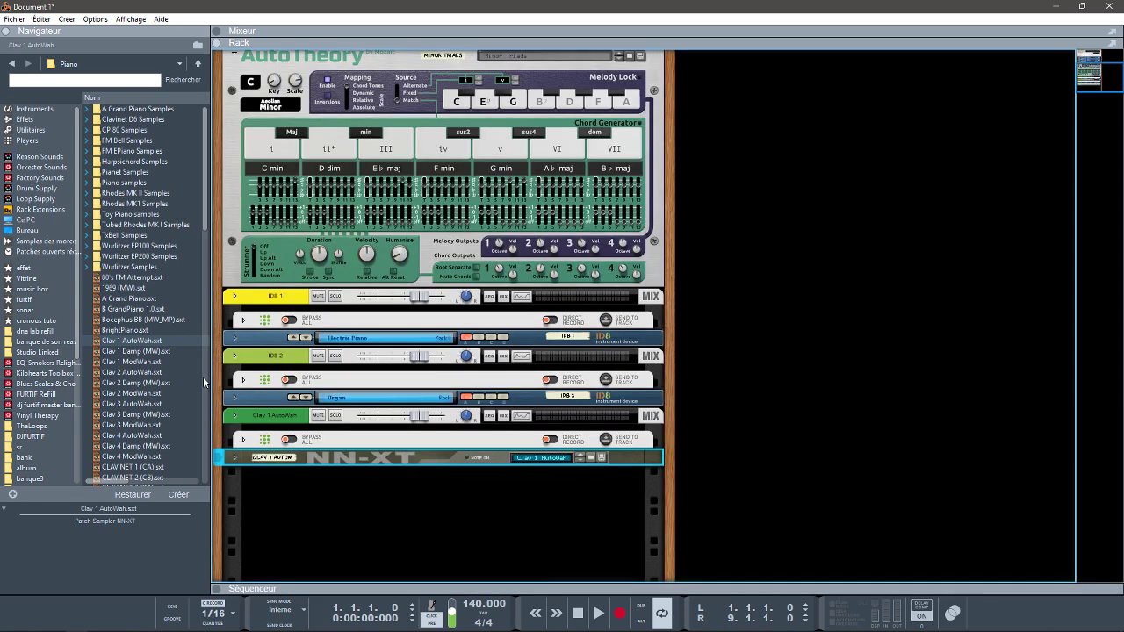
Add AIR Music Technology's Xpand!2_x64 below the NN-XT and insert a CV Player Tap above it
left_click(19, 109)
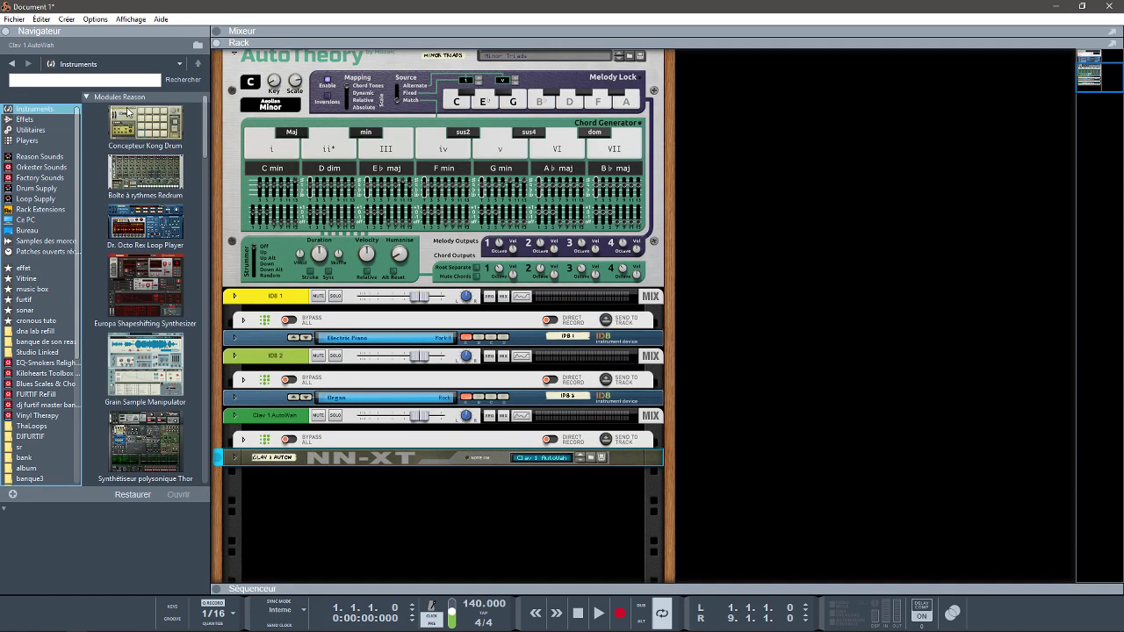
left_click_drag(205, 133, 219, 266)
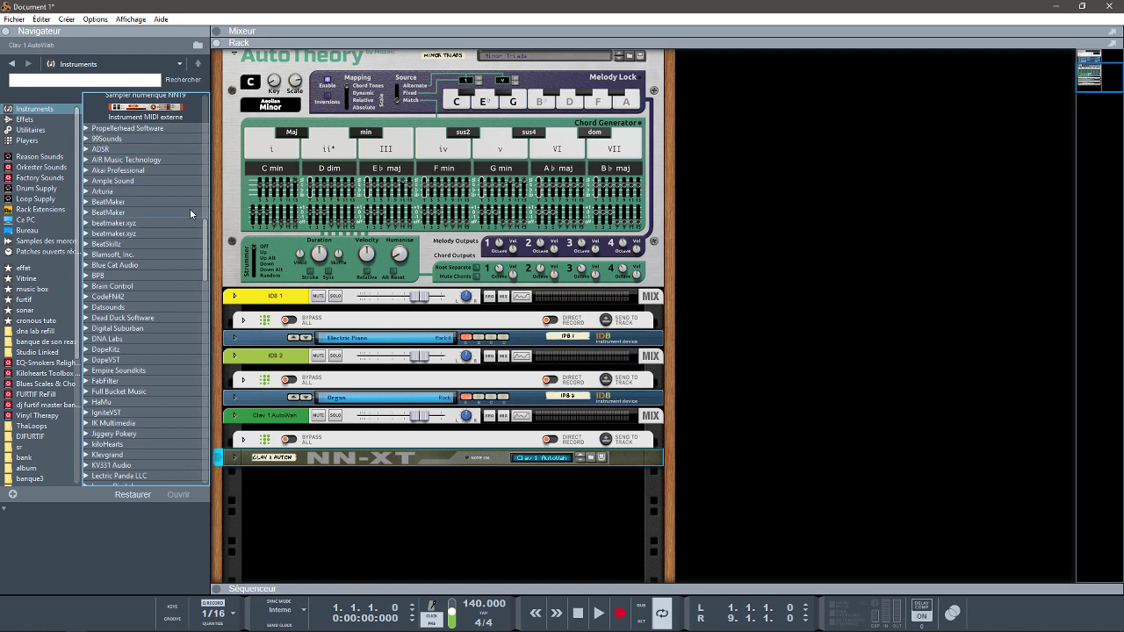
left_click(83, 170)
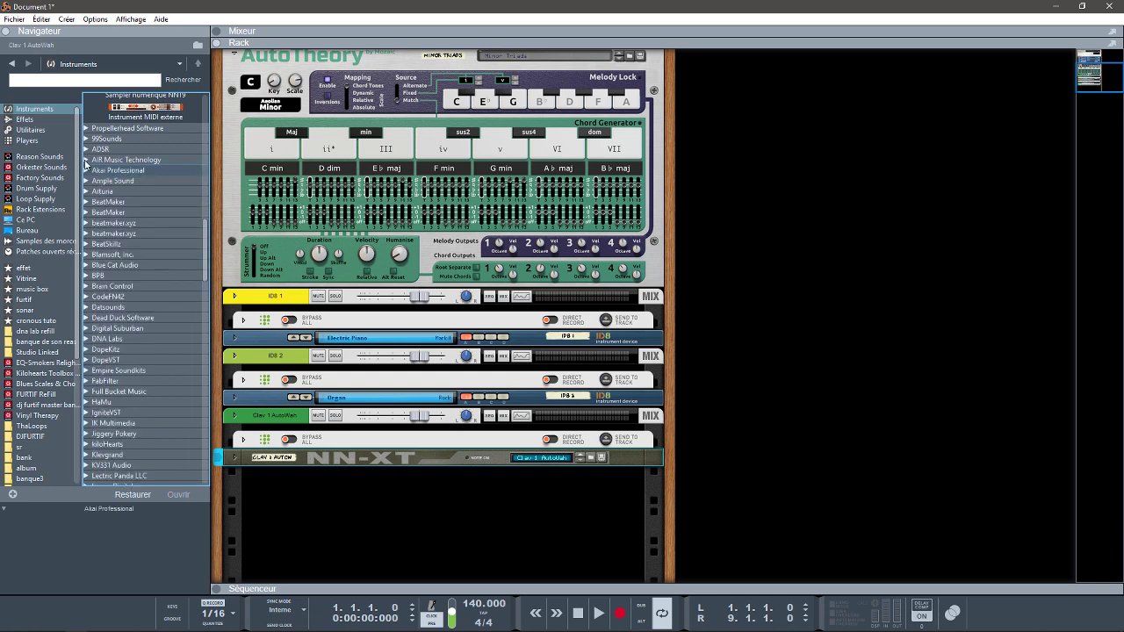
left_click(85, 162)
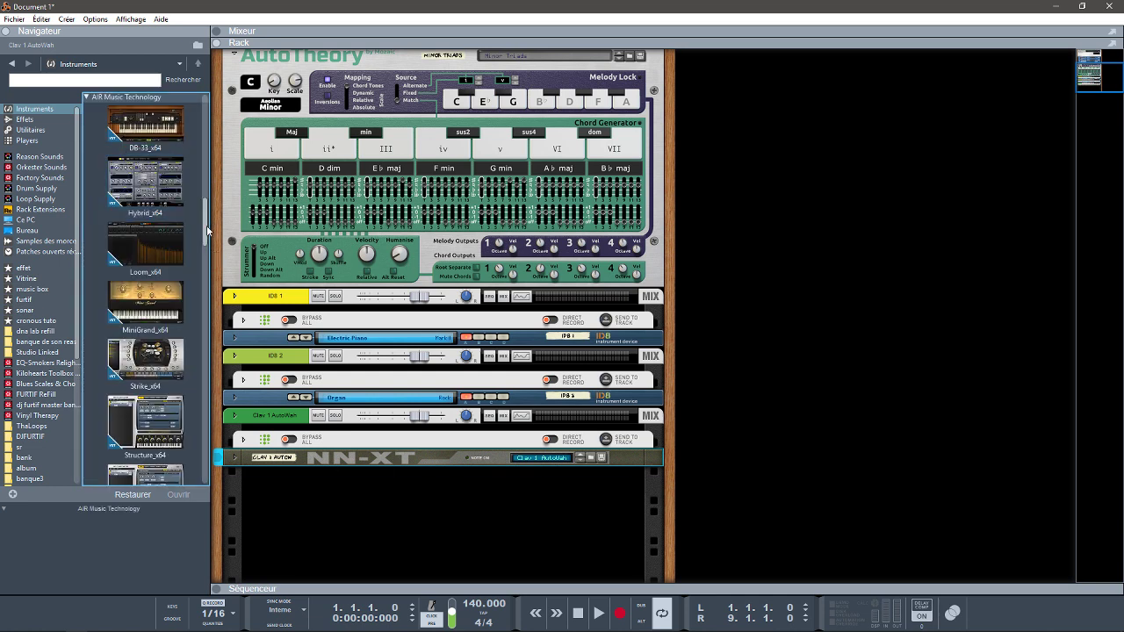
left_click_drag(208, 230, 219, 292)
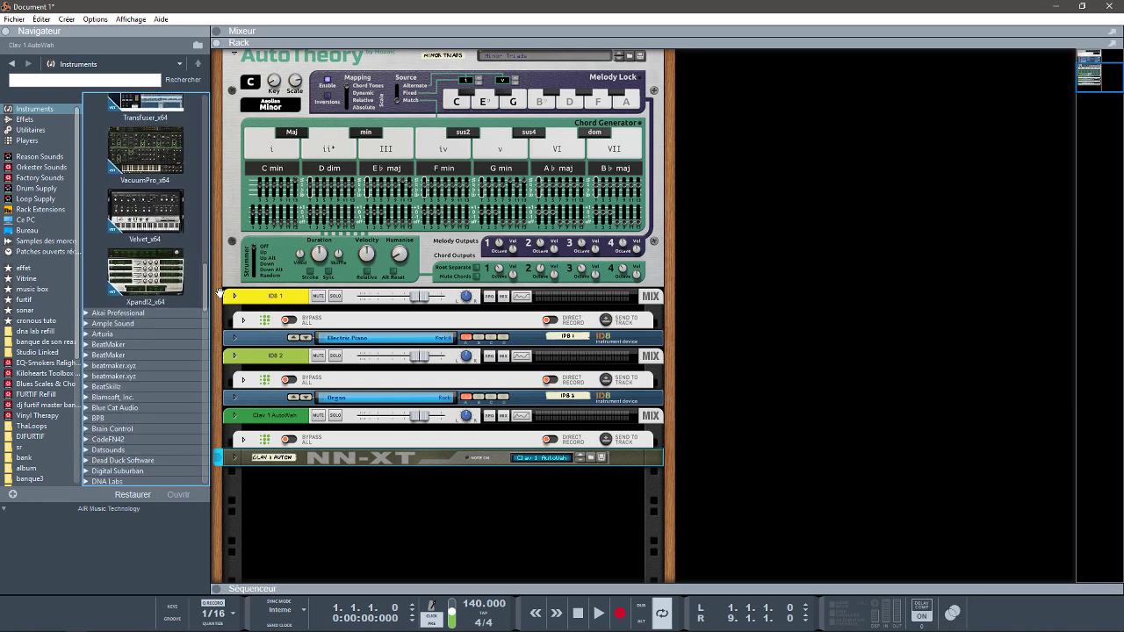
mouse_move(147, 274)
left_mouse_down()
mouse_move(421, 412)
mouse_move(432, 507)
left_mouse_up()
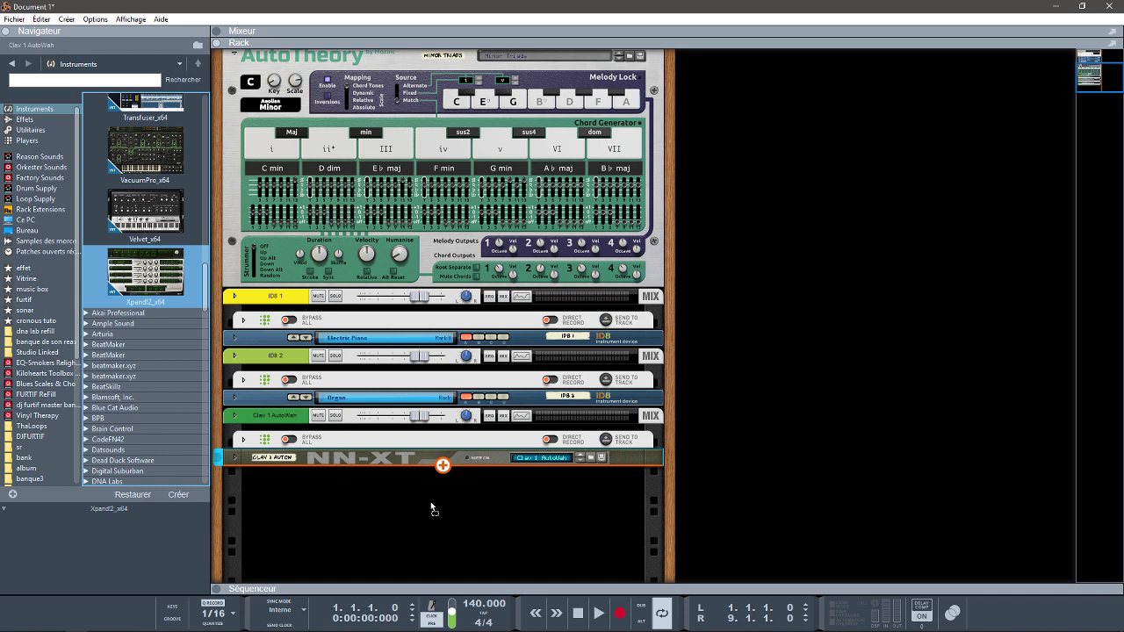
left_click_drag(430, 508, 430, 507)
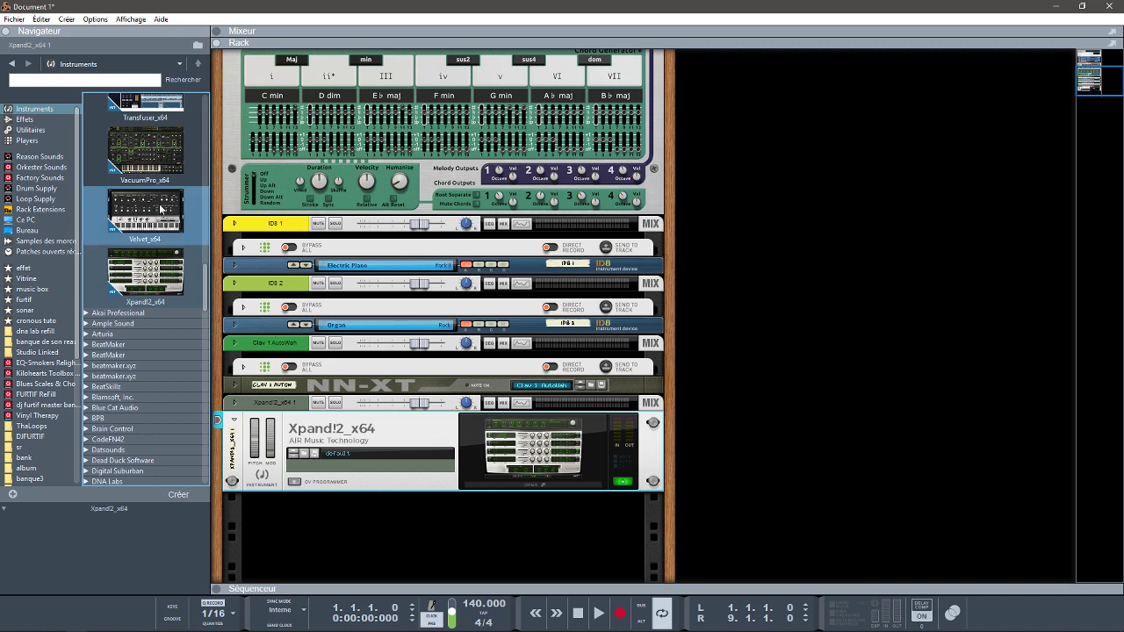
left_click(21, 144)
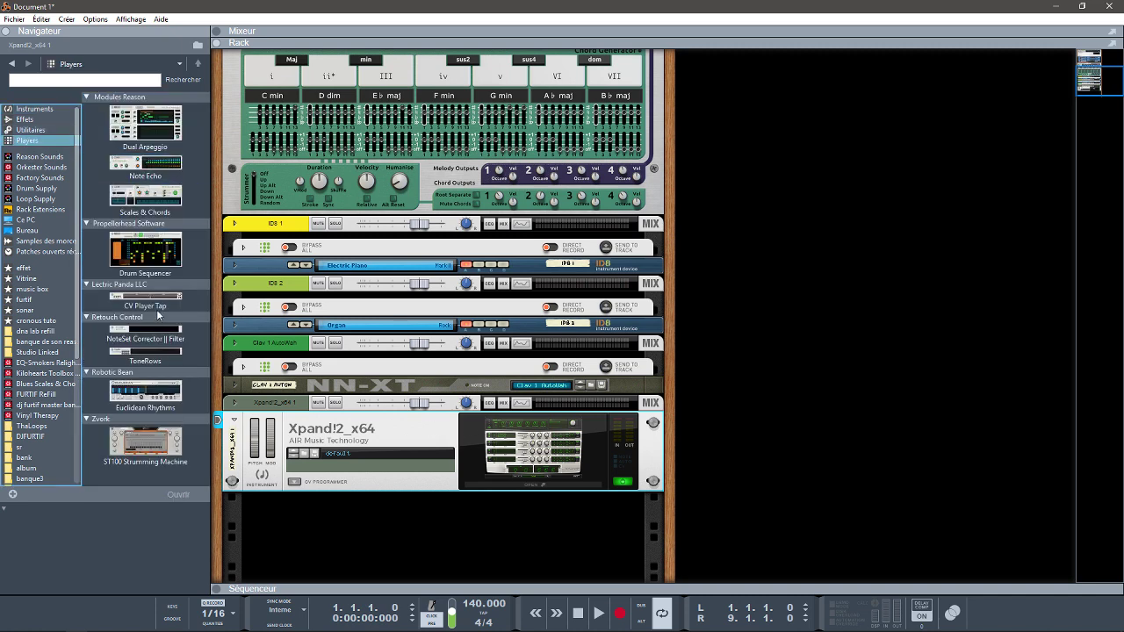
mouse_move(149, 303)
left_mouse_down()
mouse_move(281, 369)
mouse_move(272, 423)
left_mouse_up()
Open the Xpand!2 interface and load the Tremolo Clav sound from 013 Clavinets into part A
left_click(542, 549)
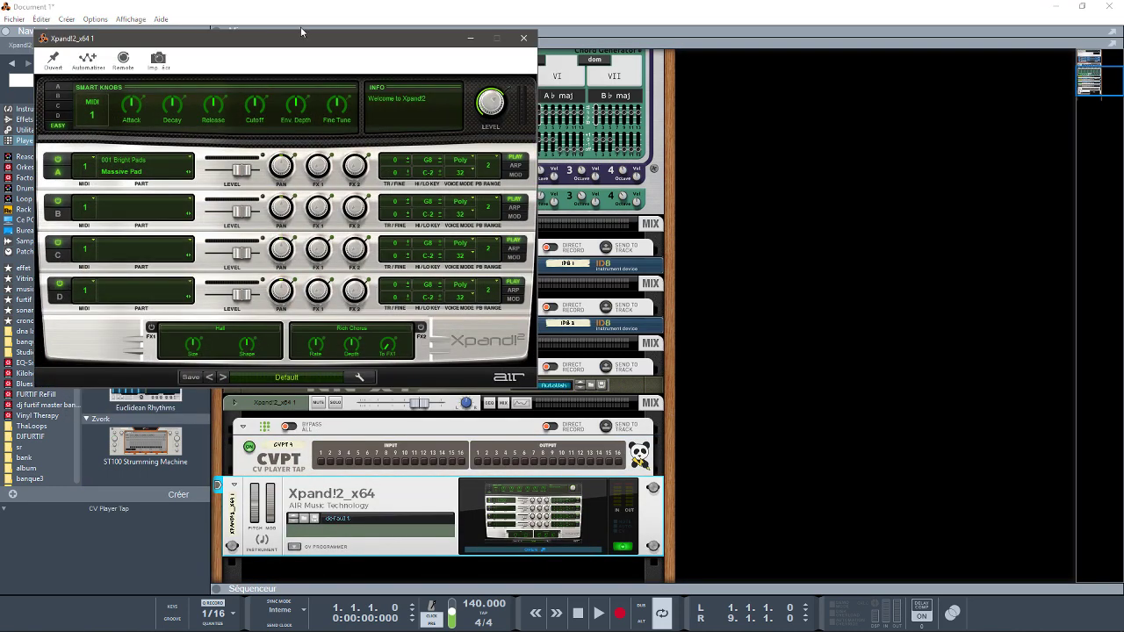
left_click_drag(301, 29, 677, 72)
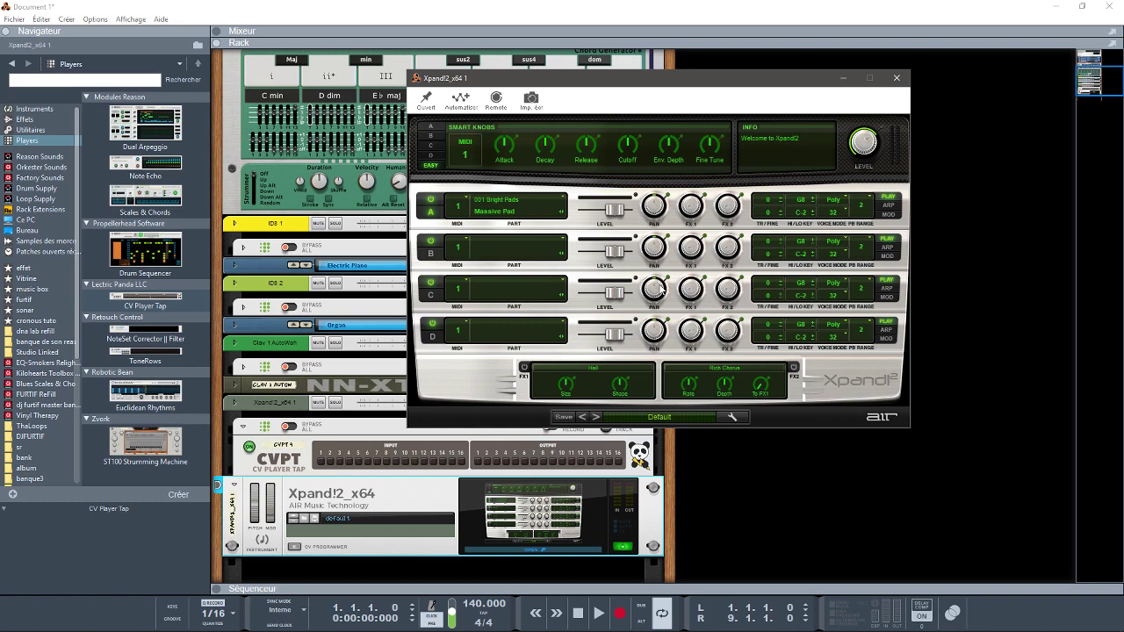
left_click(498, 203)
mouse_move(516, 327)
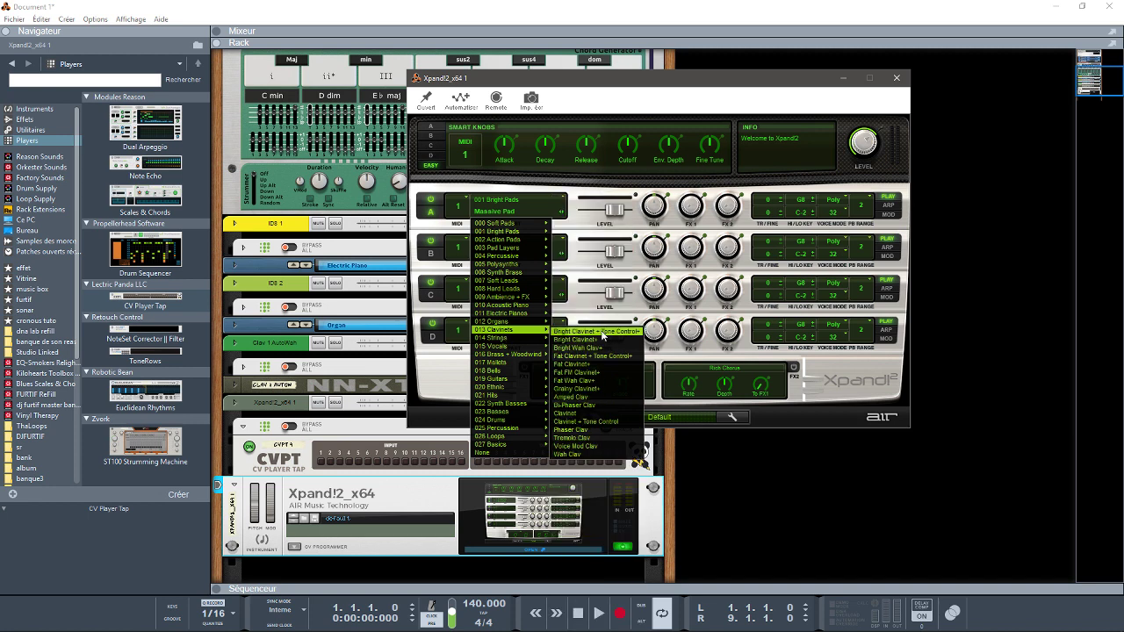
left_click(571, 438)
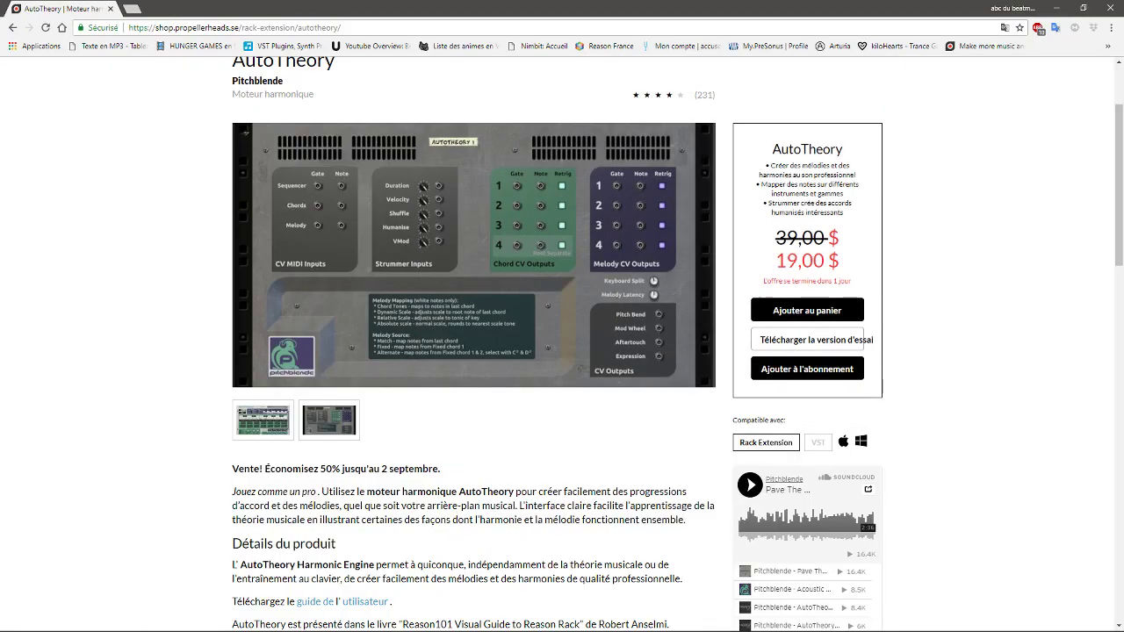
Switch from the browser back to Reason and fold the Xpand!2 and its CV Player Tap
left_click(77, 624)
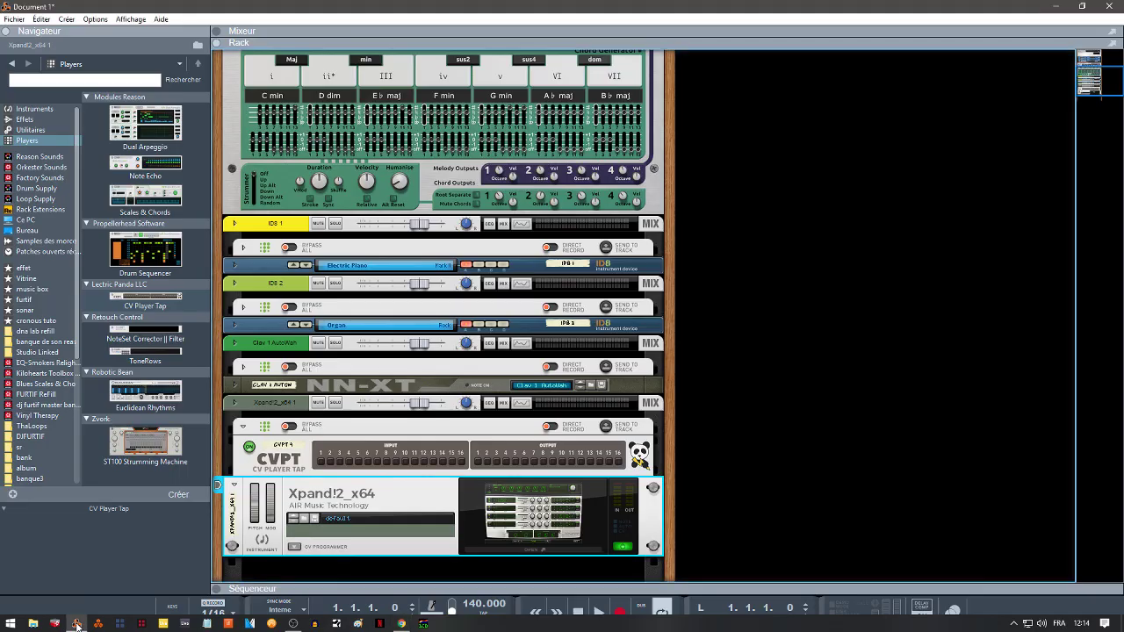
left_click(234, 486)
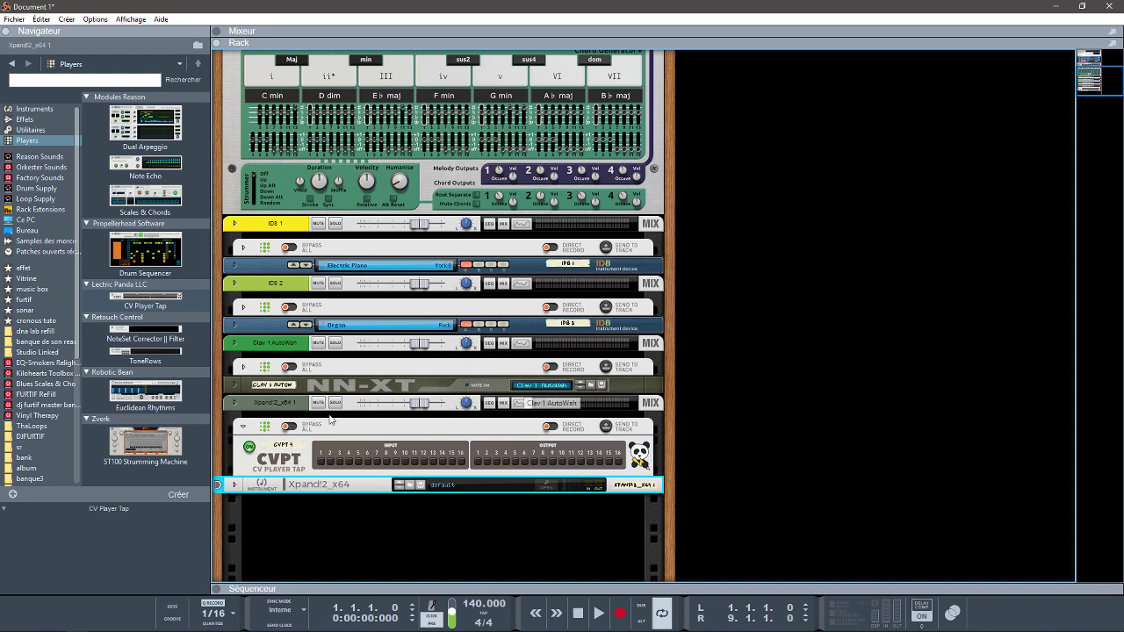
left_click(242, 427)
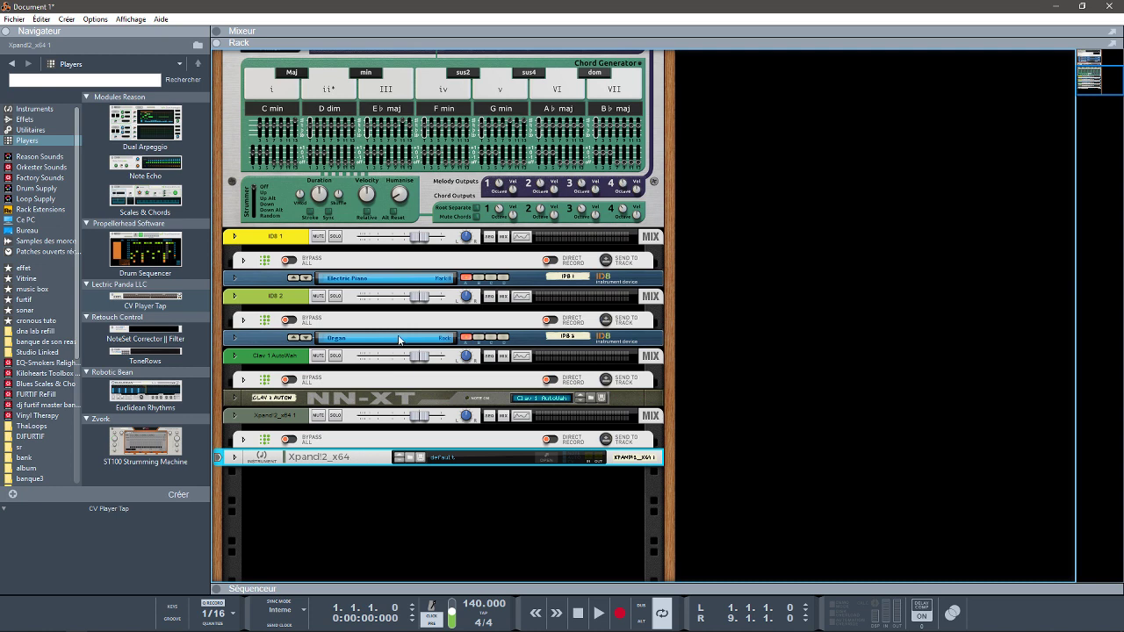
On the rack's back, cable gate and note input 1 of the Xpand!2's CV Player Tap to AutoTheory's melody CV outputs
key("Tab")
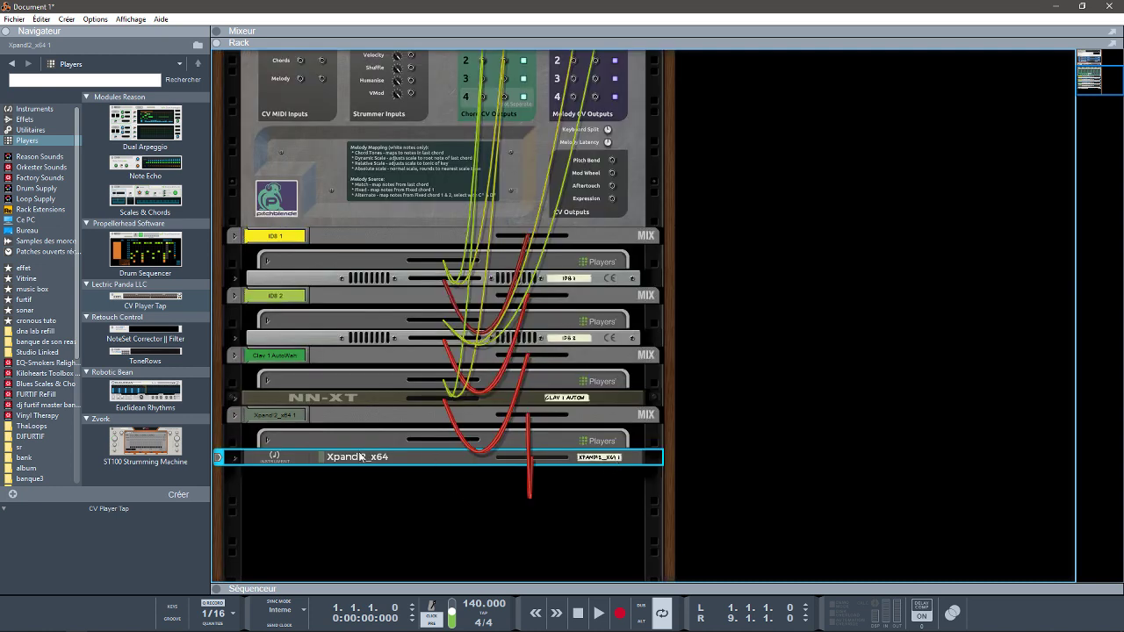
left_click(266, 435)
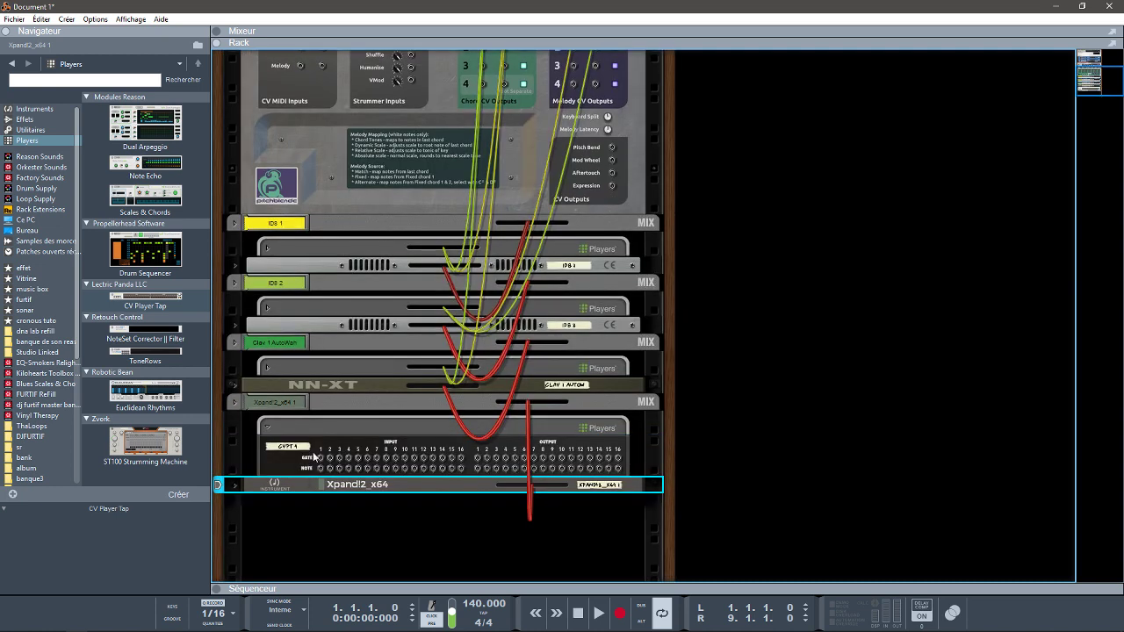
left_click_drag(323, 463, 323, 497)
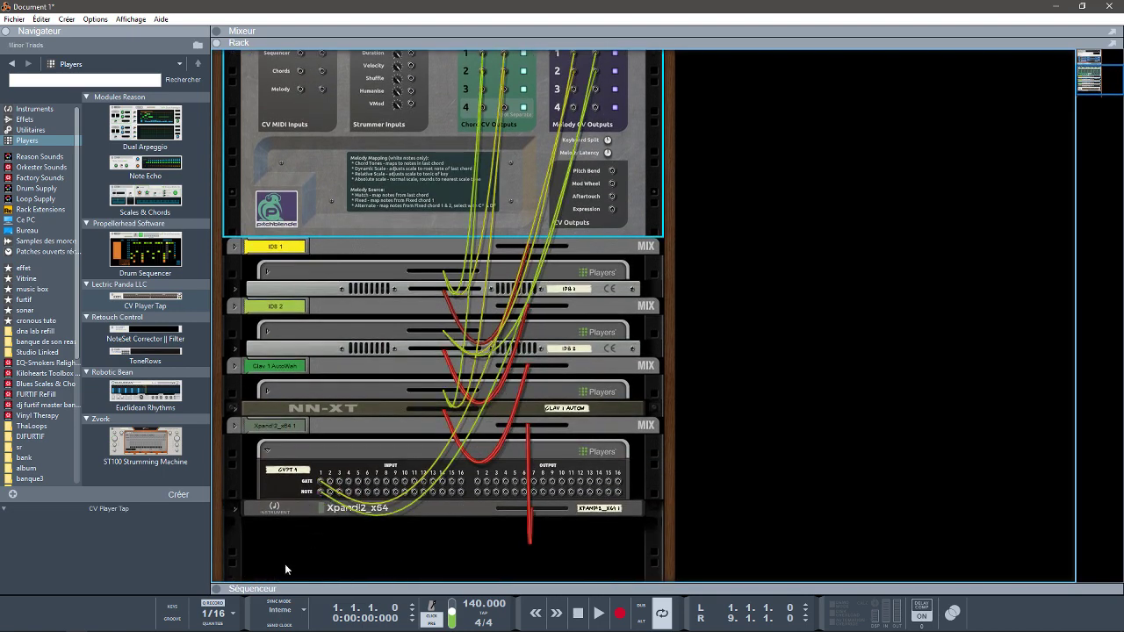
Make the Minor Triads track the keyboard input target and turn the rack back to its front, leaving the sequencer collapsed
left_click(217, 589)
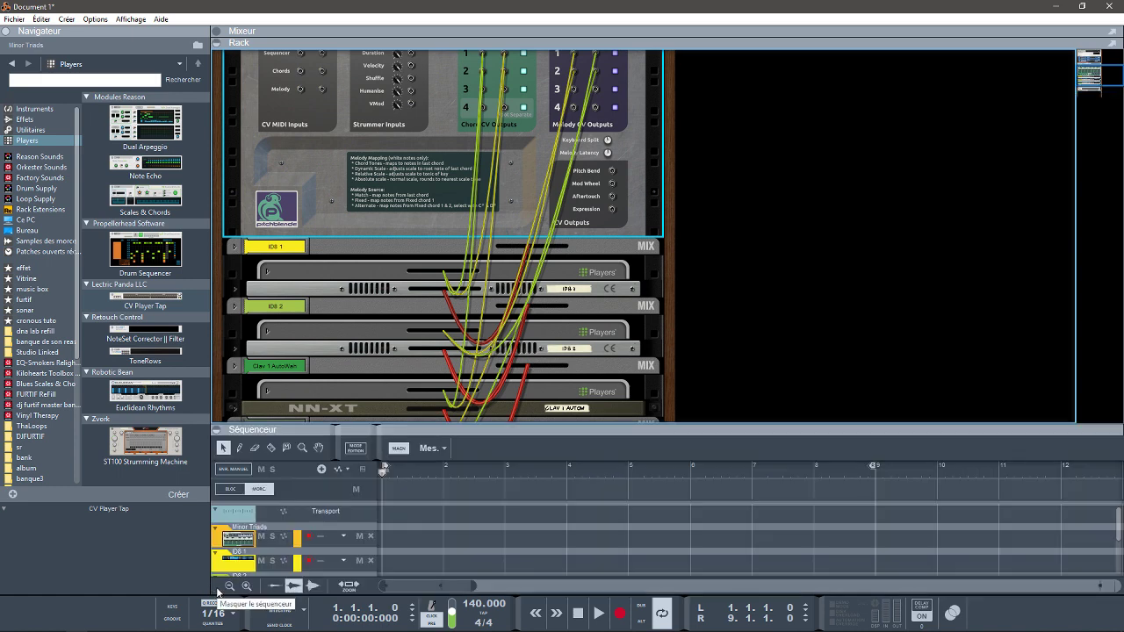
left_click(225, 537)
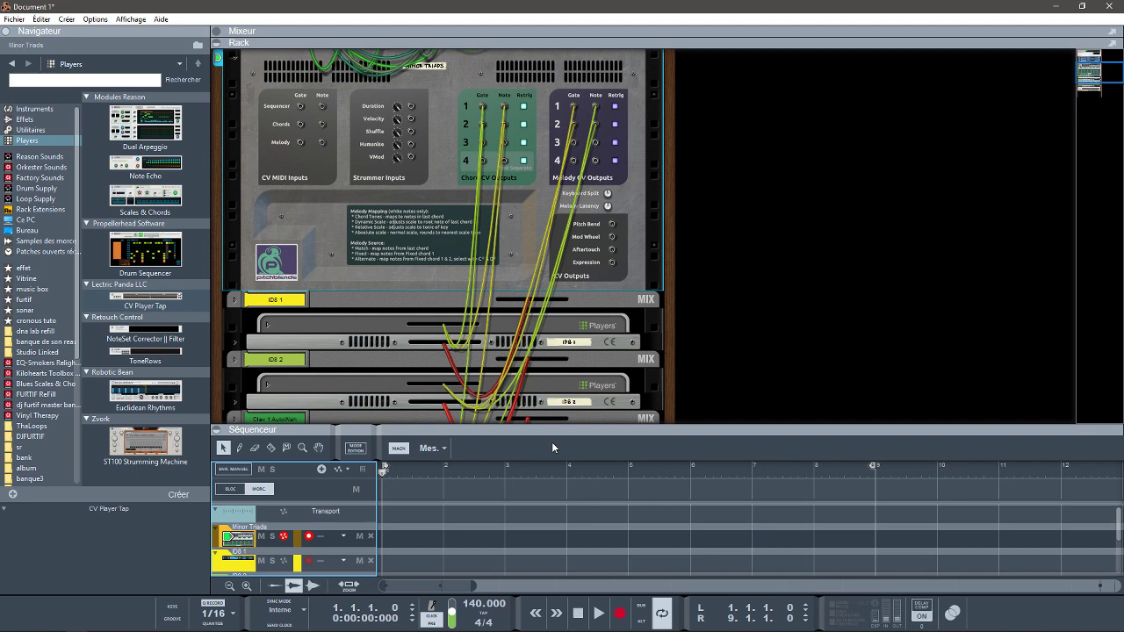
key("Tab")
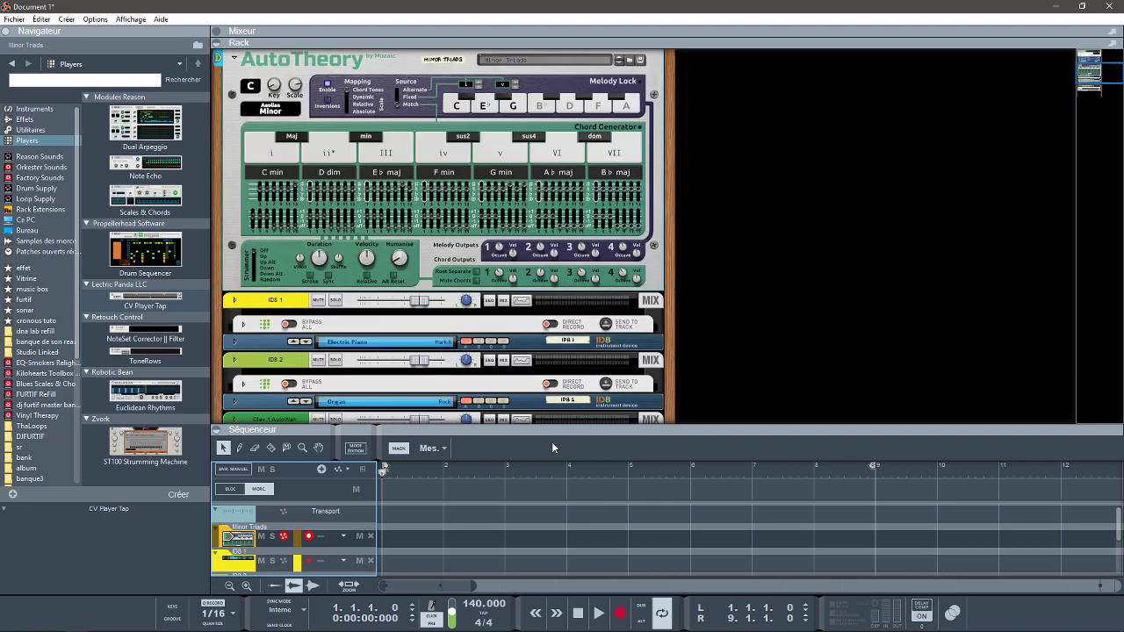
left_click(218, 431)
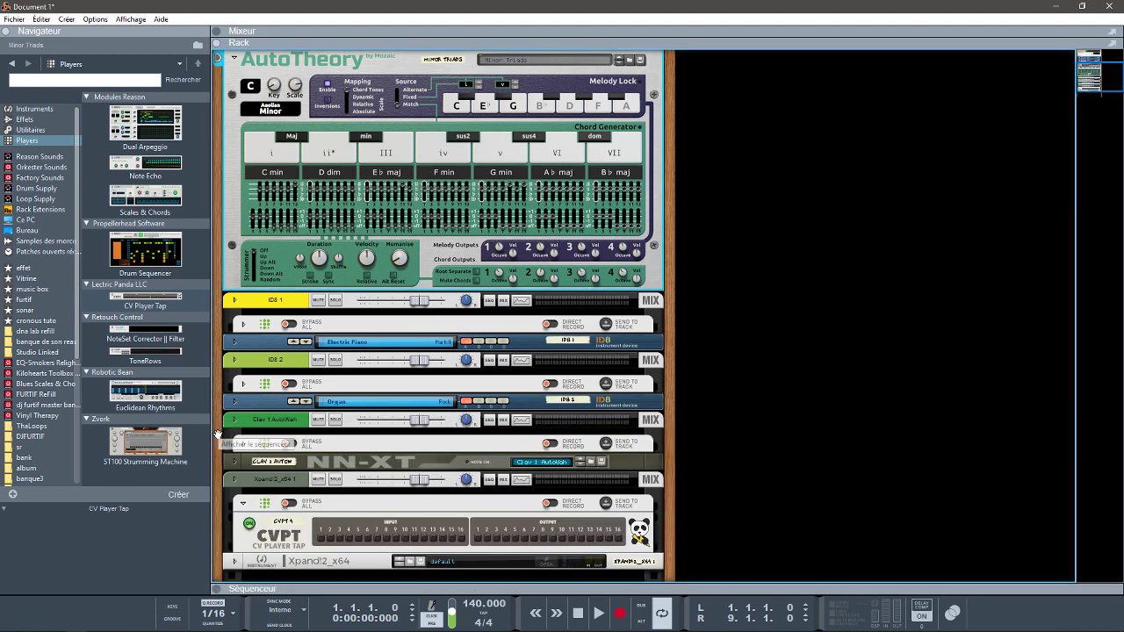
Select the Xpand!2 and leave its CV Player Tap folded in the rack
left_click(243, 506)
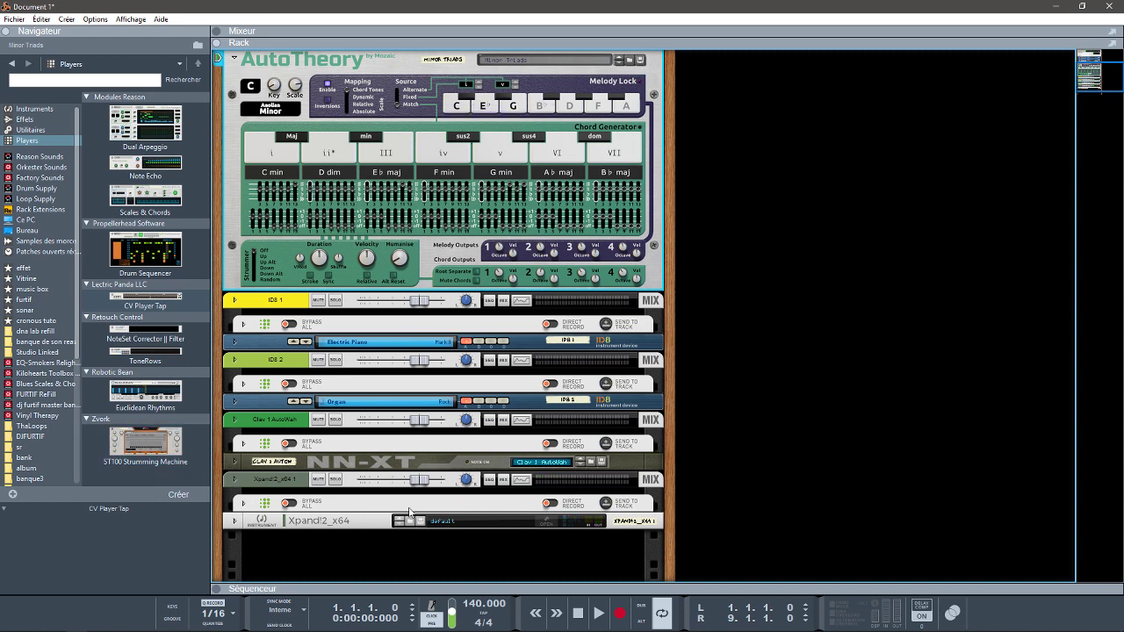
left_click(474, 522)
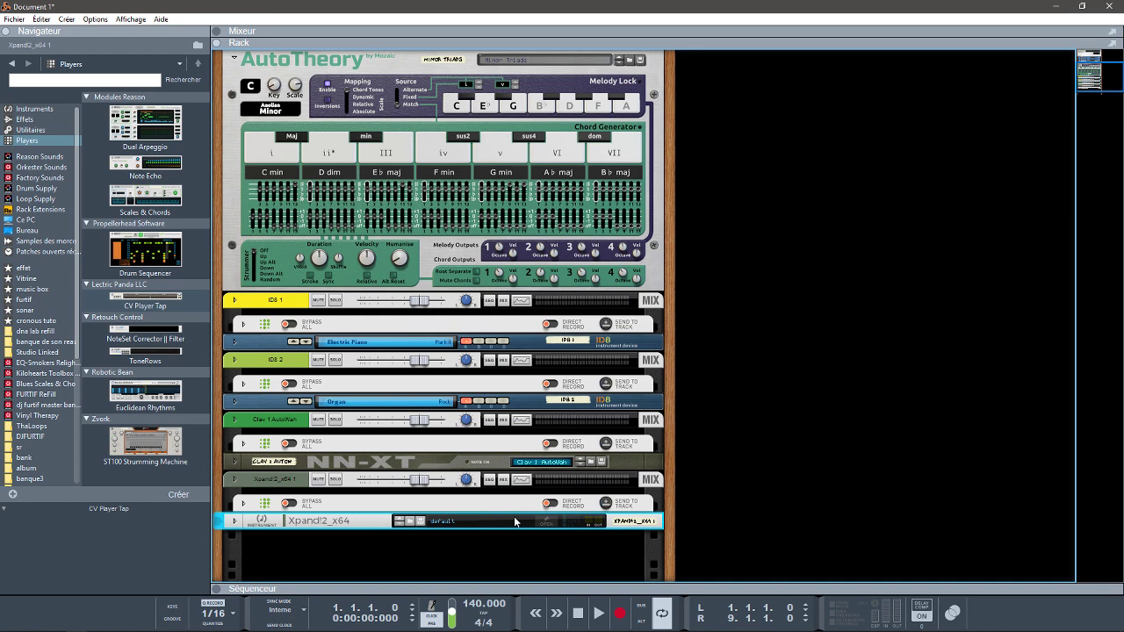
left_click(243, 504)
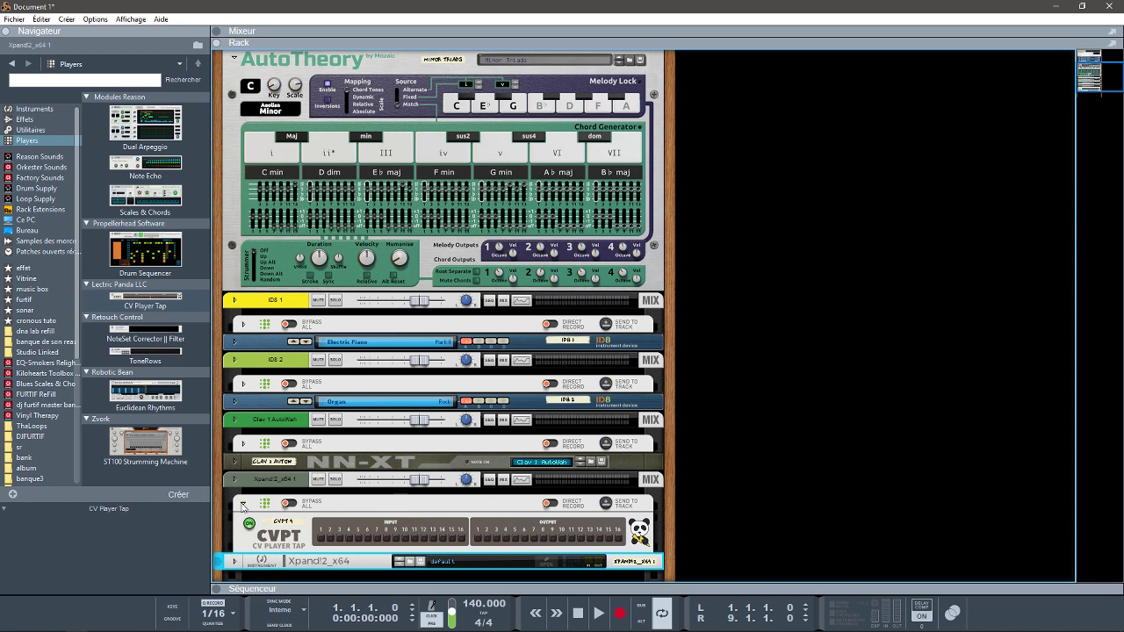
left_click(243, 504)
Show the sequencer and record an eight-bar clip on the Minor Triads track
left_click(216, 588)
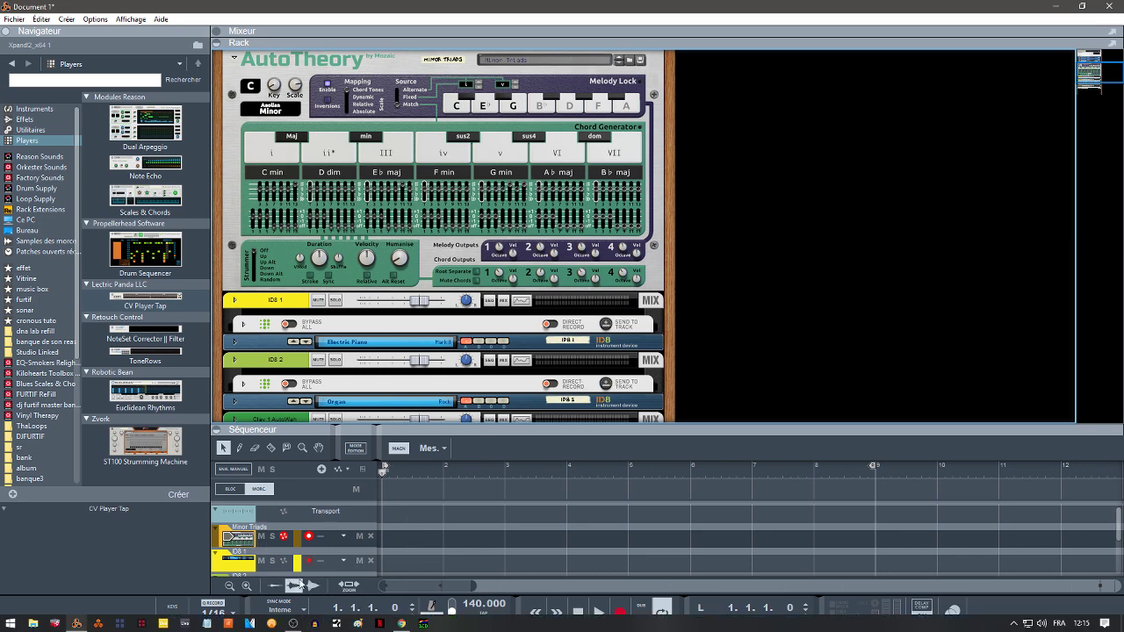
left_click(625, 620)
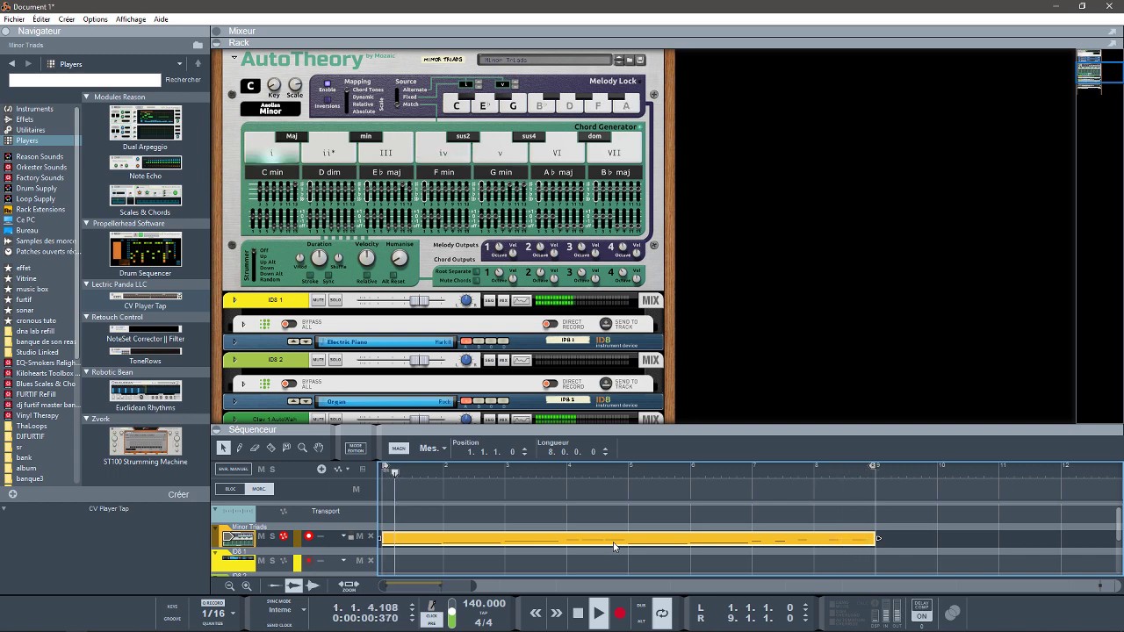
Examine the recorded clip's notes and velocities in the enlarged editor, then return to the rack and arrangement
double_click(613, 542)
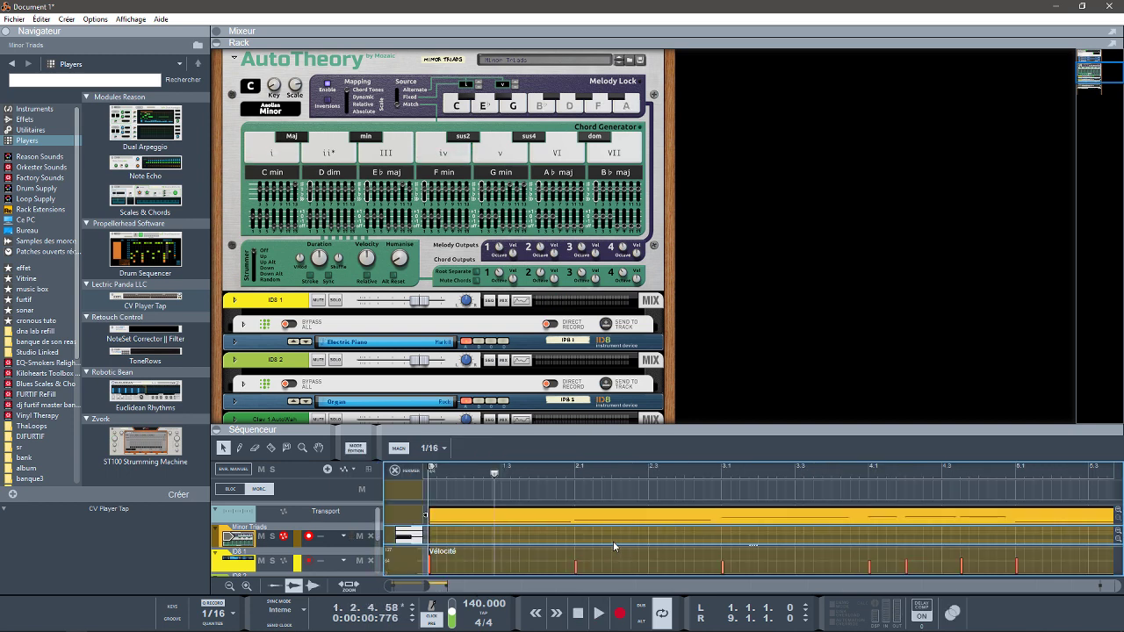
left_click(217, 44)
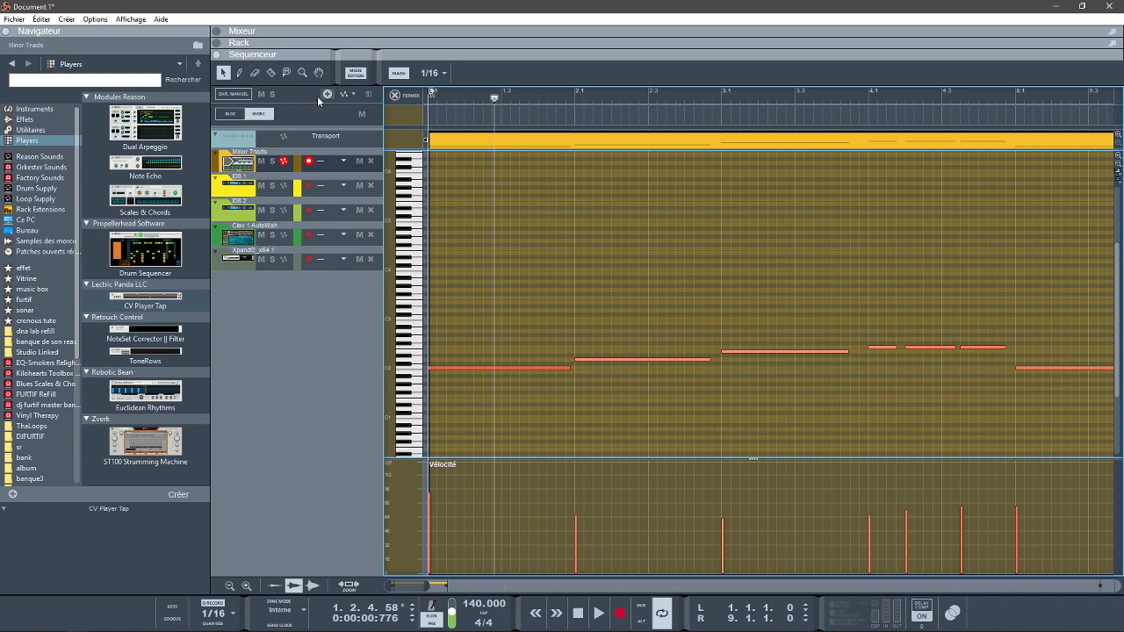
left_click(400, 95)
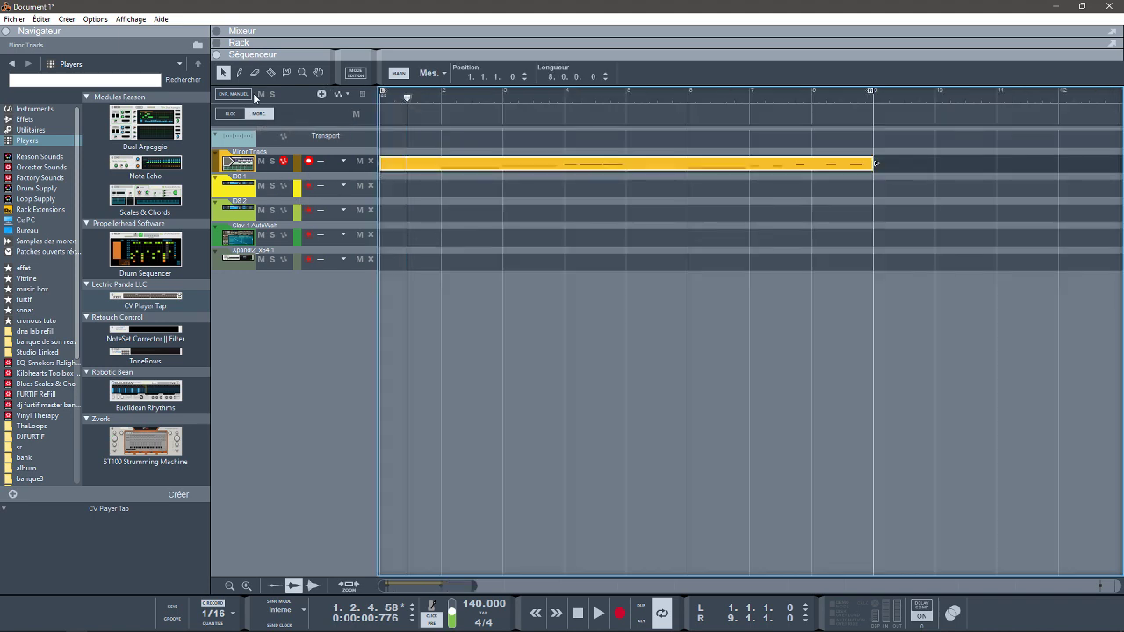
left_click(218, 44)
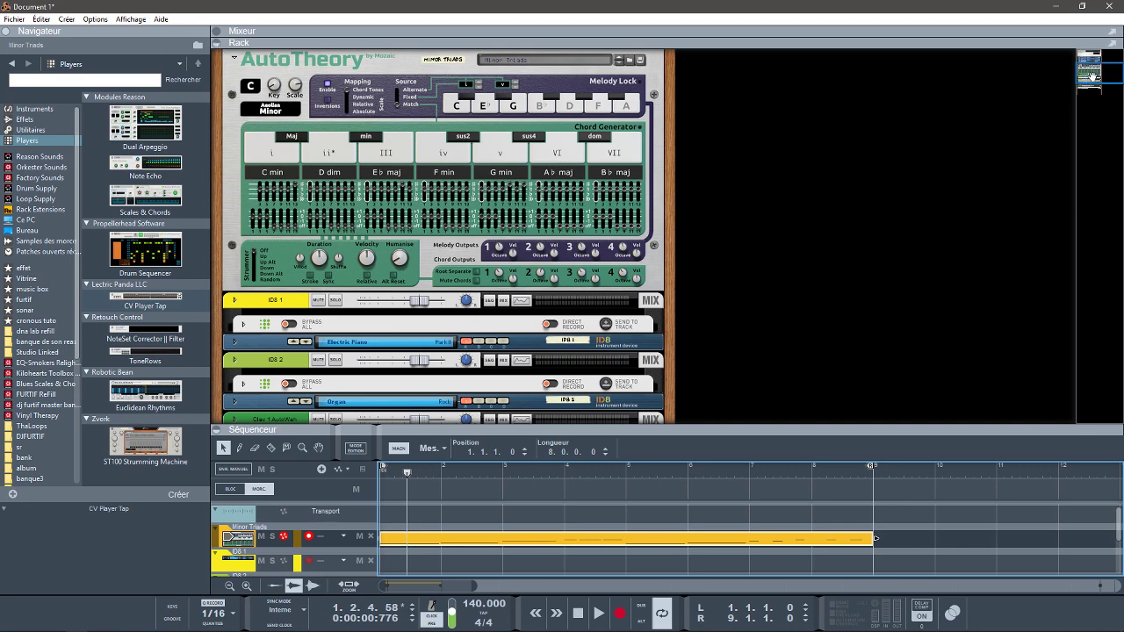
Play the recorded clip and unfold the CV Player Taps of the first ID8 and the NN-XT to watch their signals
left_click_drag(1091, 77, 1090, 85)
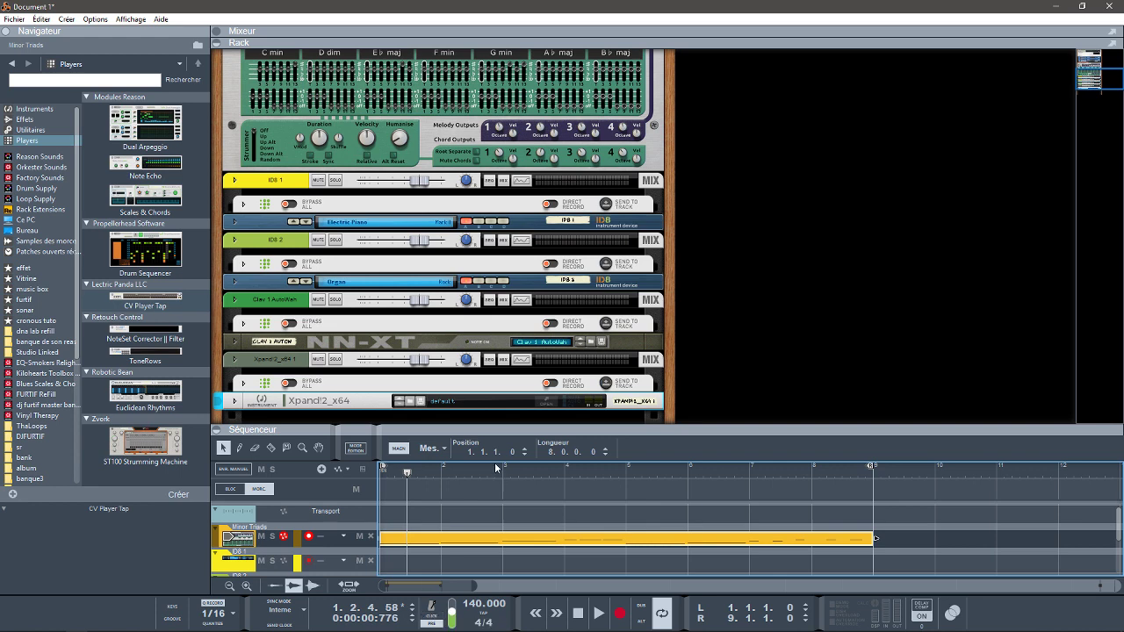
key("space")
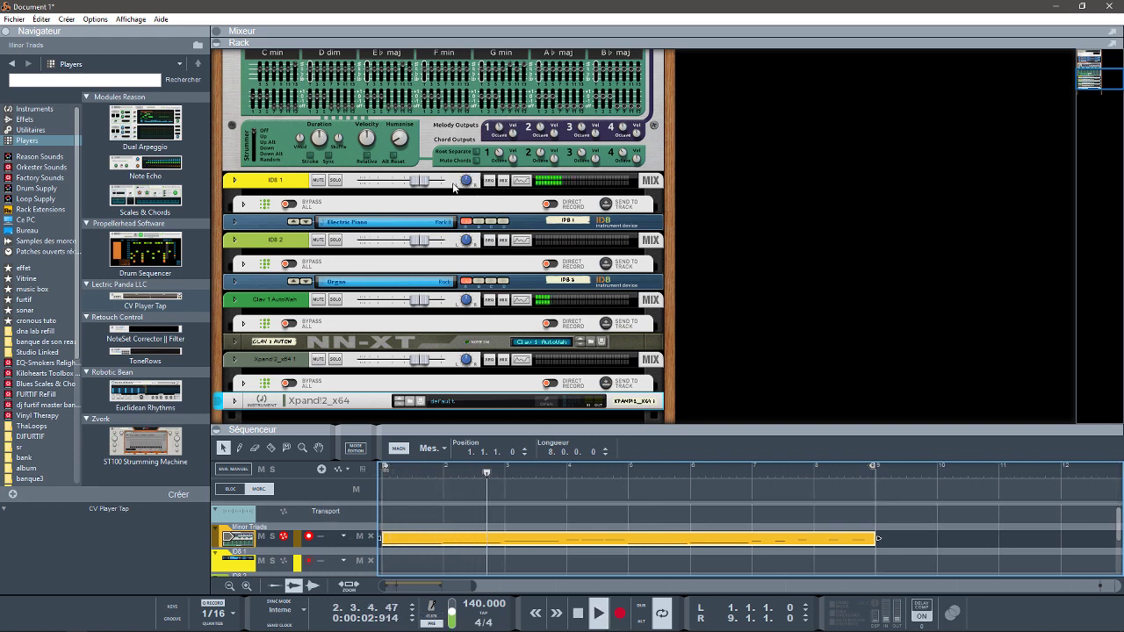
left_click(242, 205)
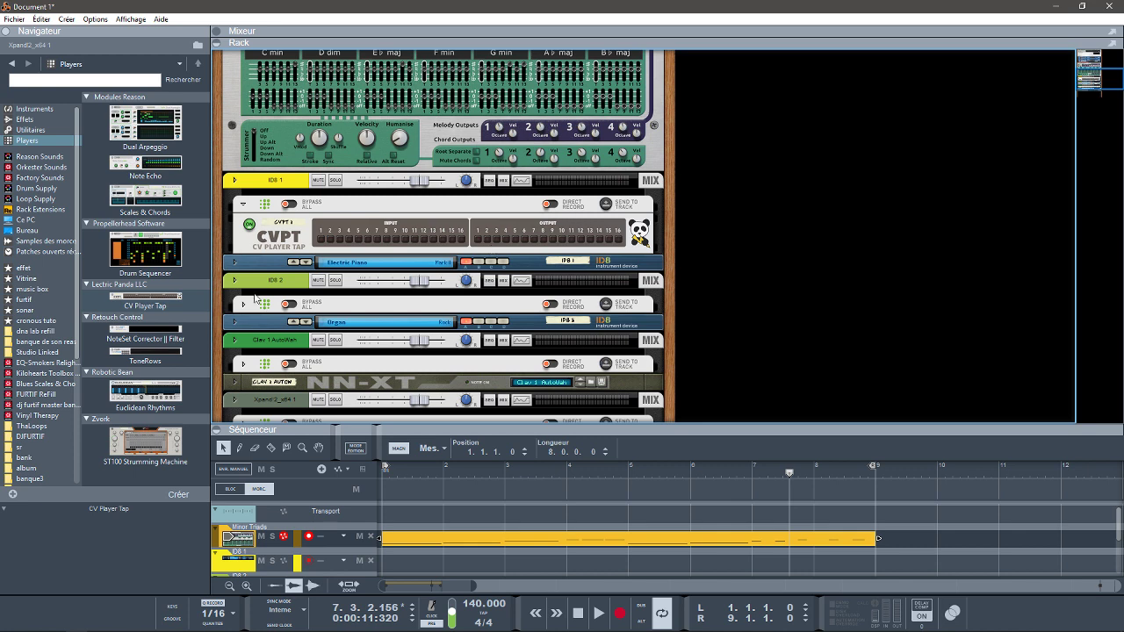
left_click(243, 364)
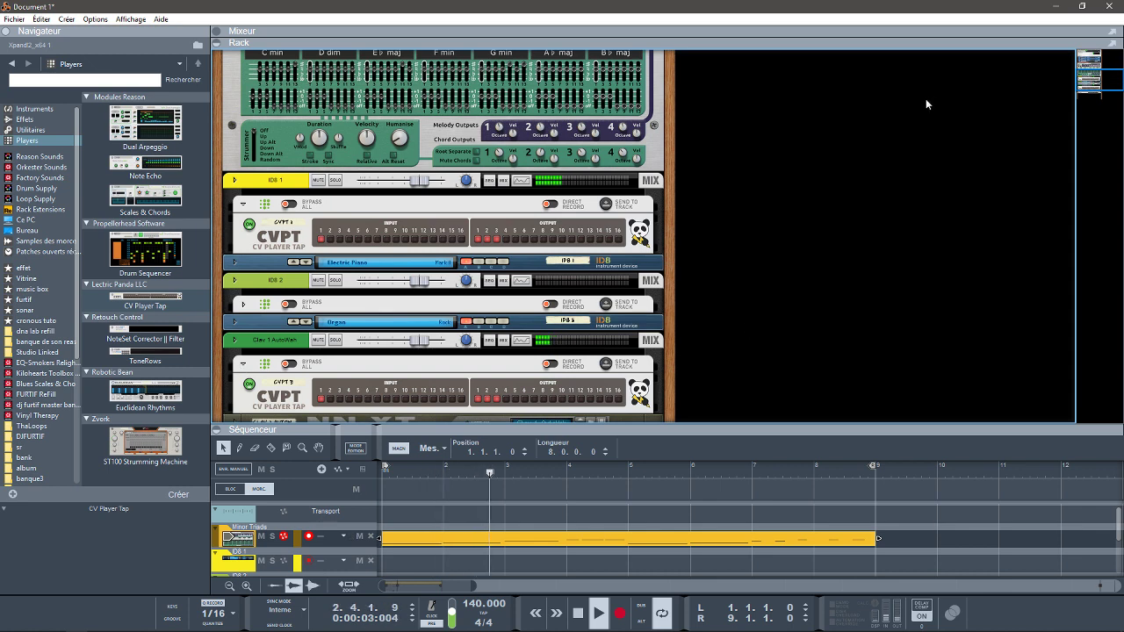
Stop playback, send the notes from the NN-XT's CV Player Tap to its track, and show the Clav 1 AutoWah clip in the sequencer
scroll(826, 143, "down", 3)
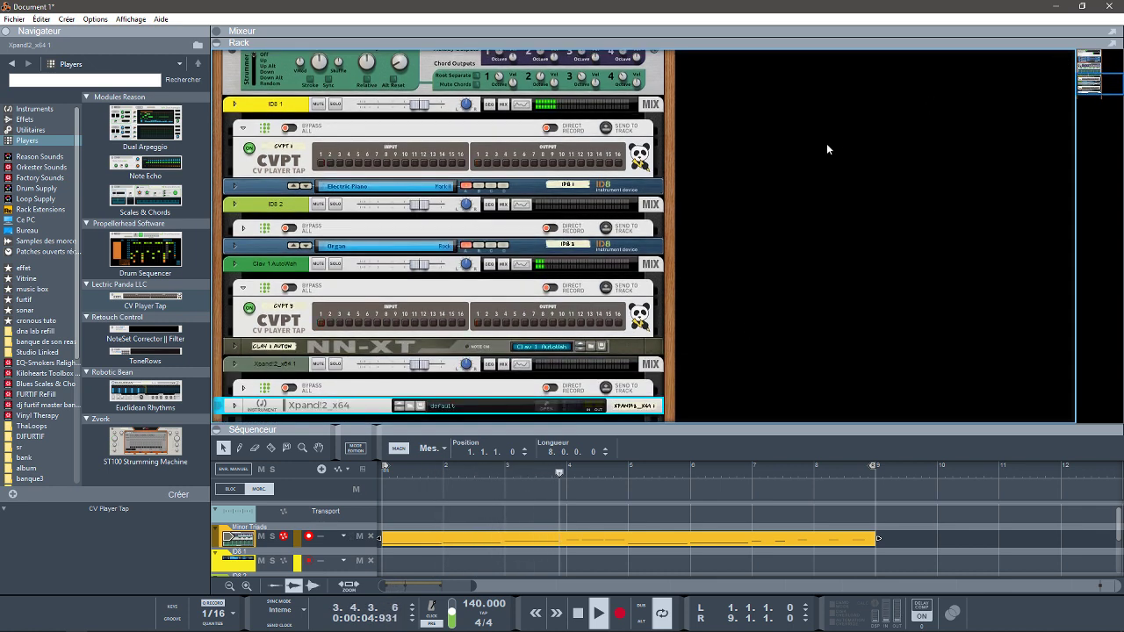
key("space")
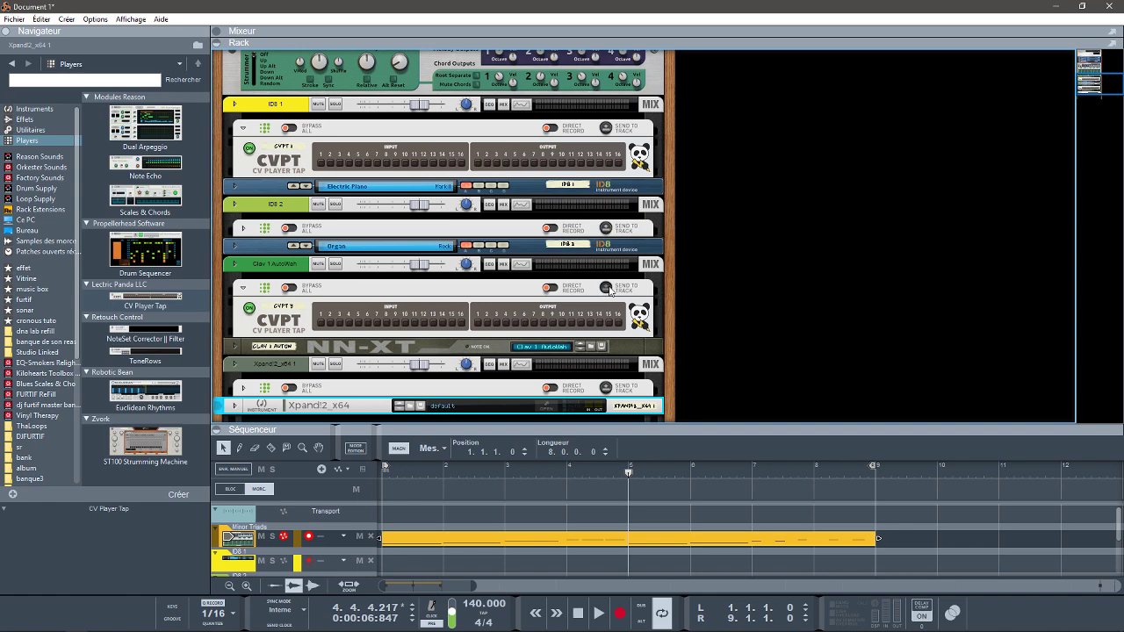
scroll(611, 292, "up", 4)
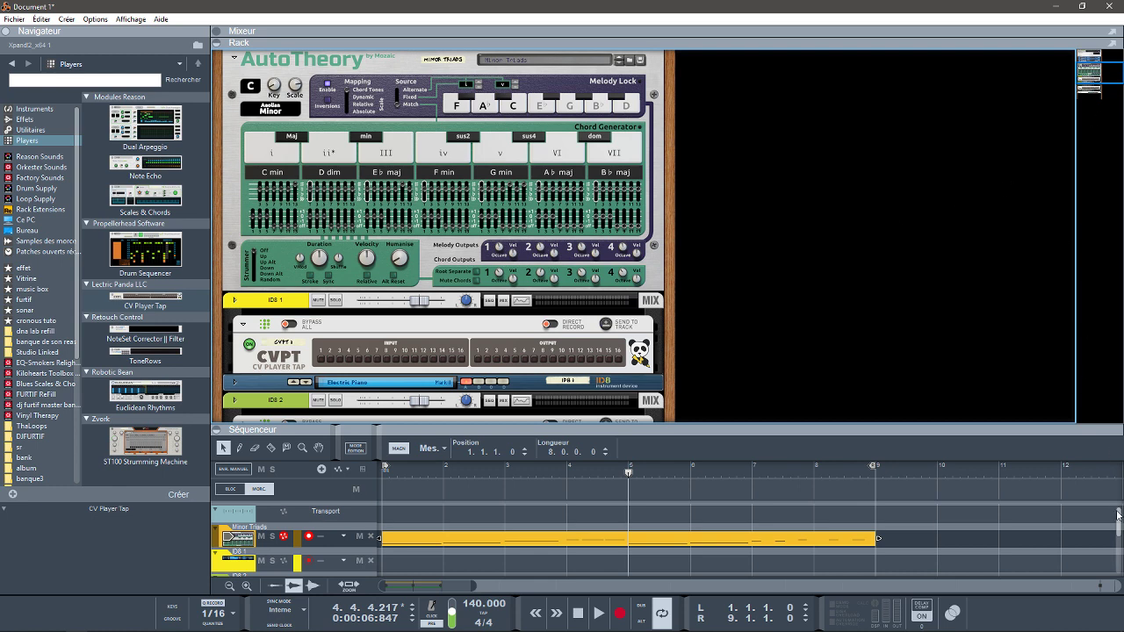
scroll(1120, 518, "down", 3)
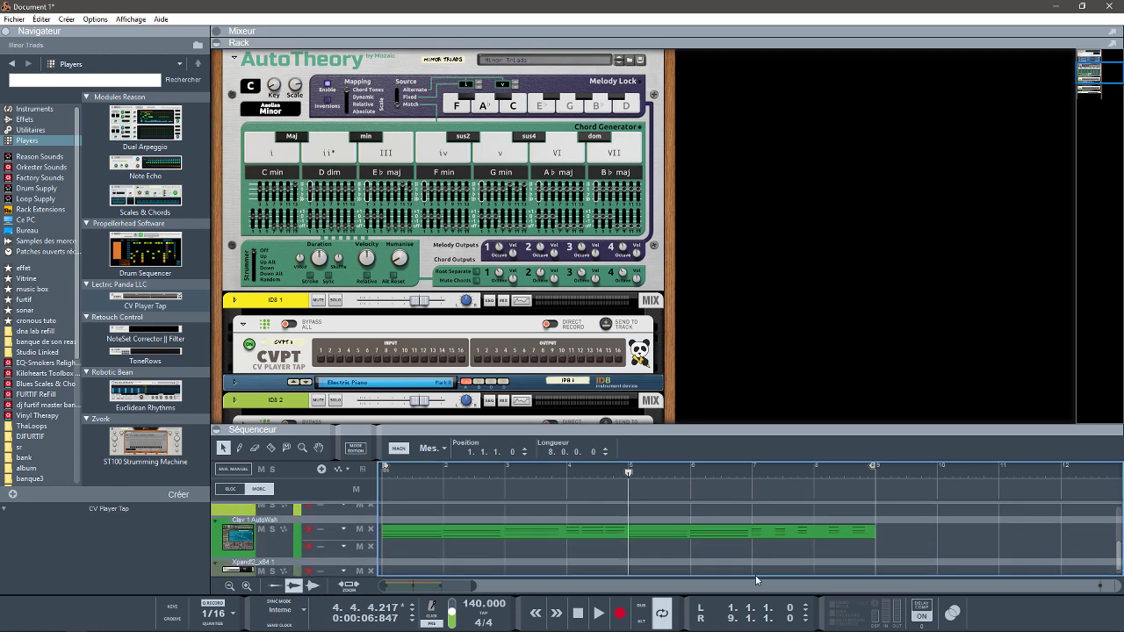
Open the Clav 1 AutoWah clip in an enlarged editor, solo its track and play it from the start
double_click(700, 537)
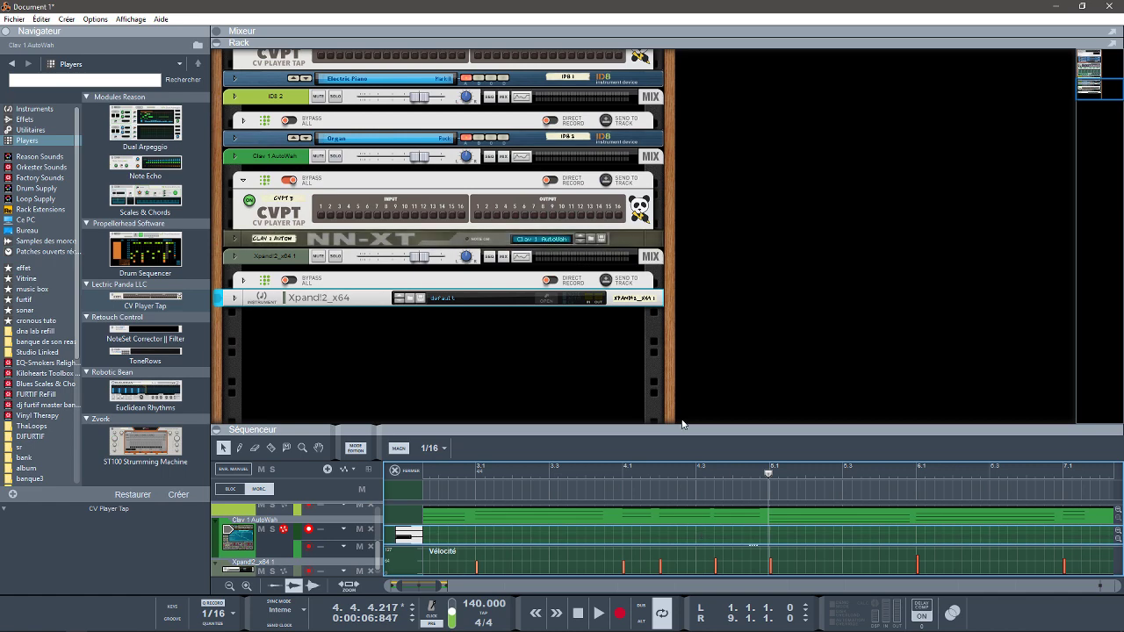
left_click_drag(678, 427, 646, 112)
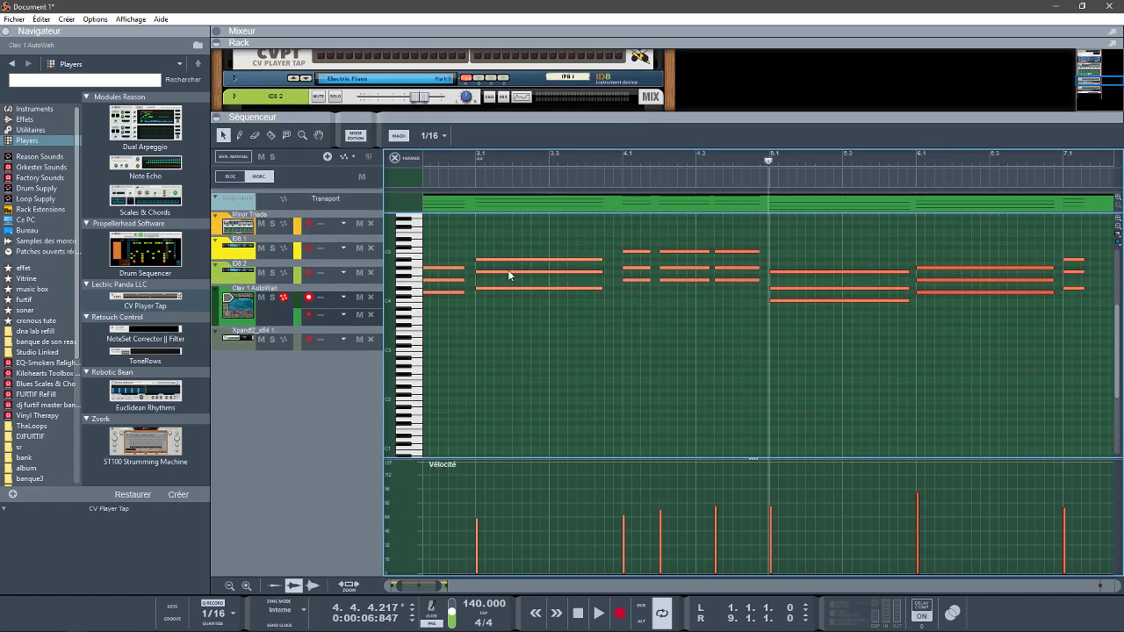
left_click(280, 320)
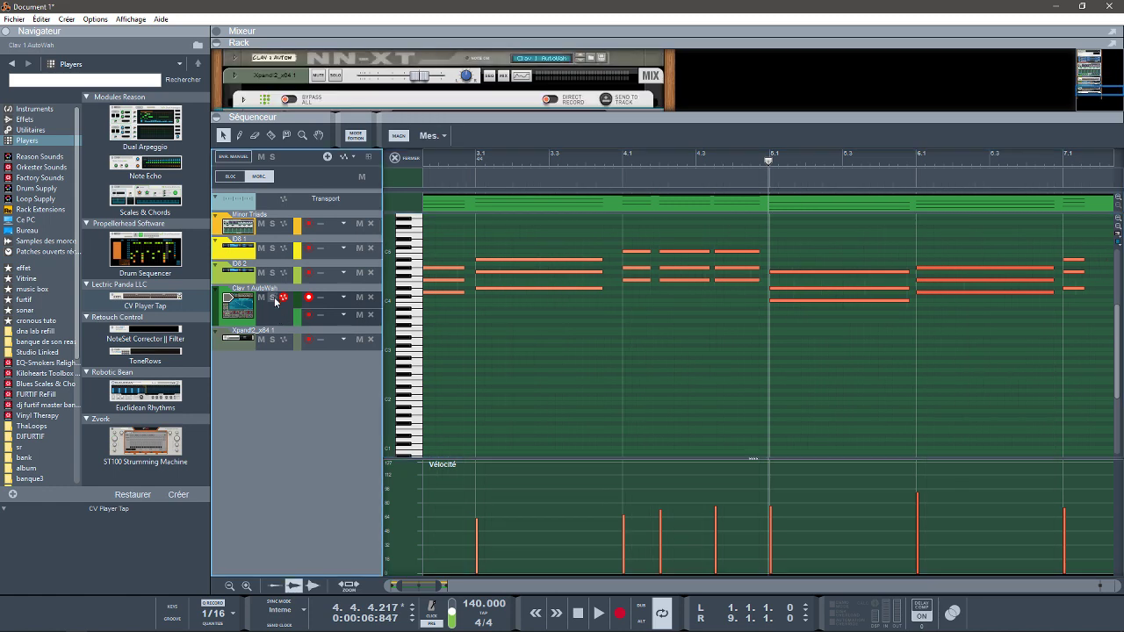
left_click(272, 298)
key("shift+Return")
key("space")
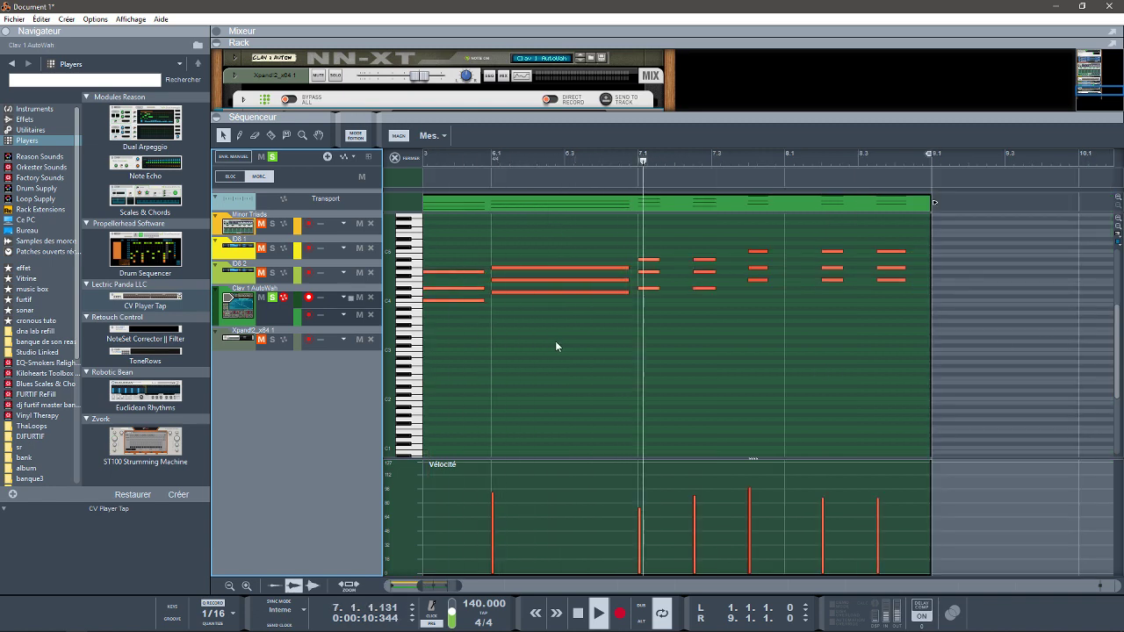
Delete the empty note lane of the Clav 1 AutoWah track and close the clip editor
left_click(371, 316)
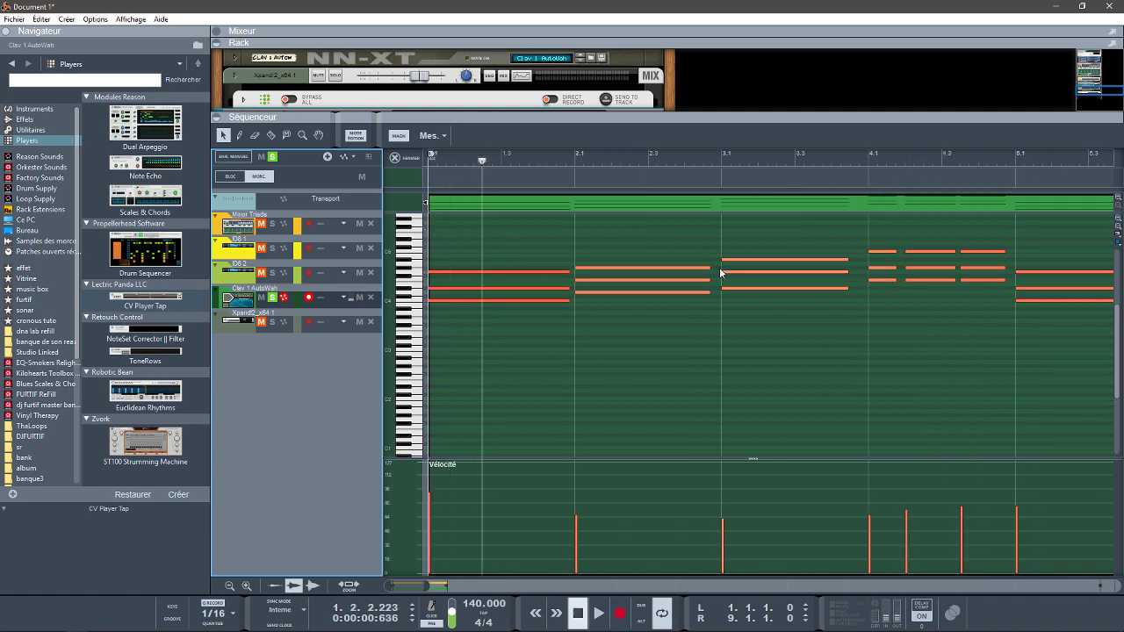
left_click(398, 158)
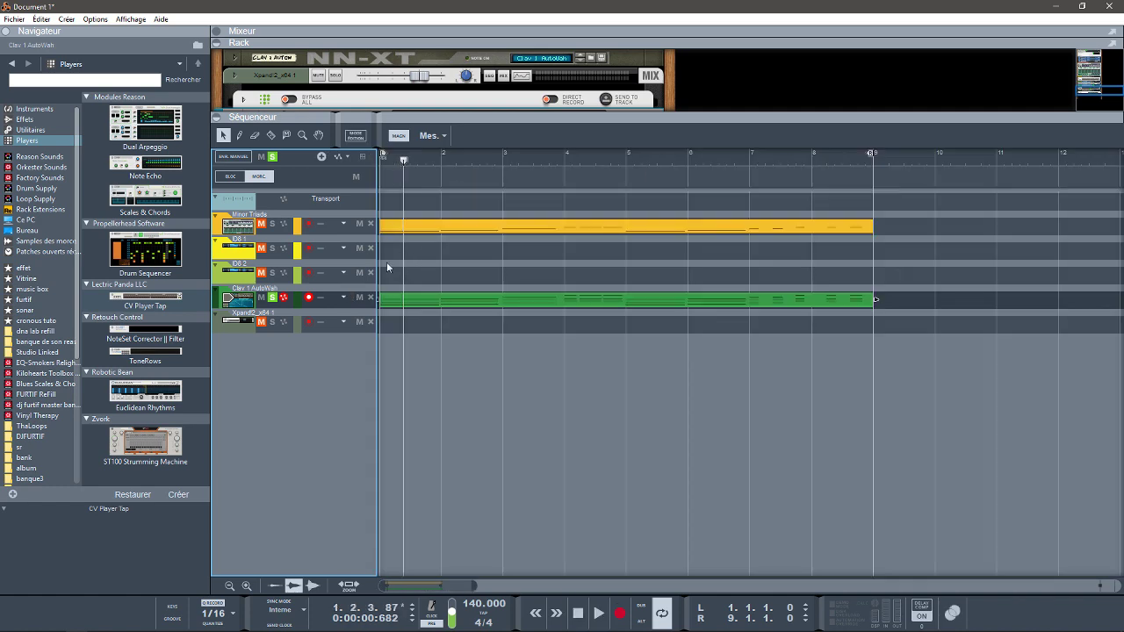
Add a new note lane to the Minor Triads track and clear the solo on all tracks
left_click(220, 230)
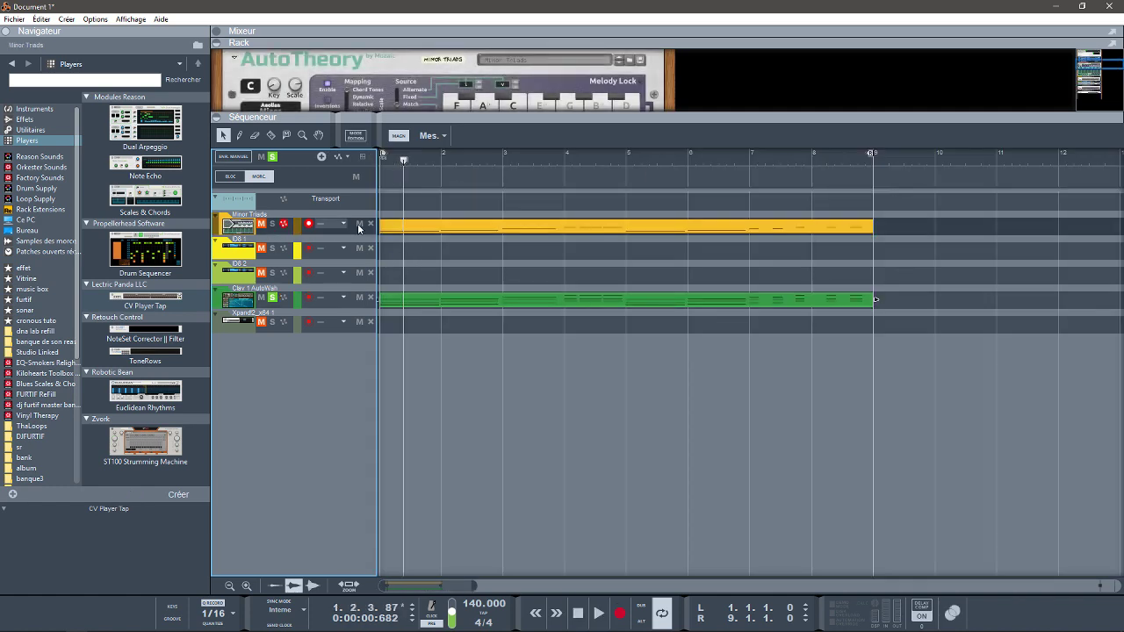
left_click(321, 157)
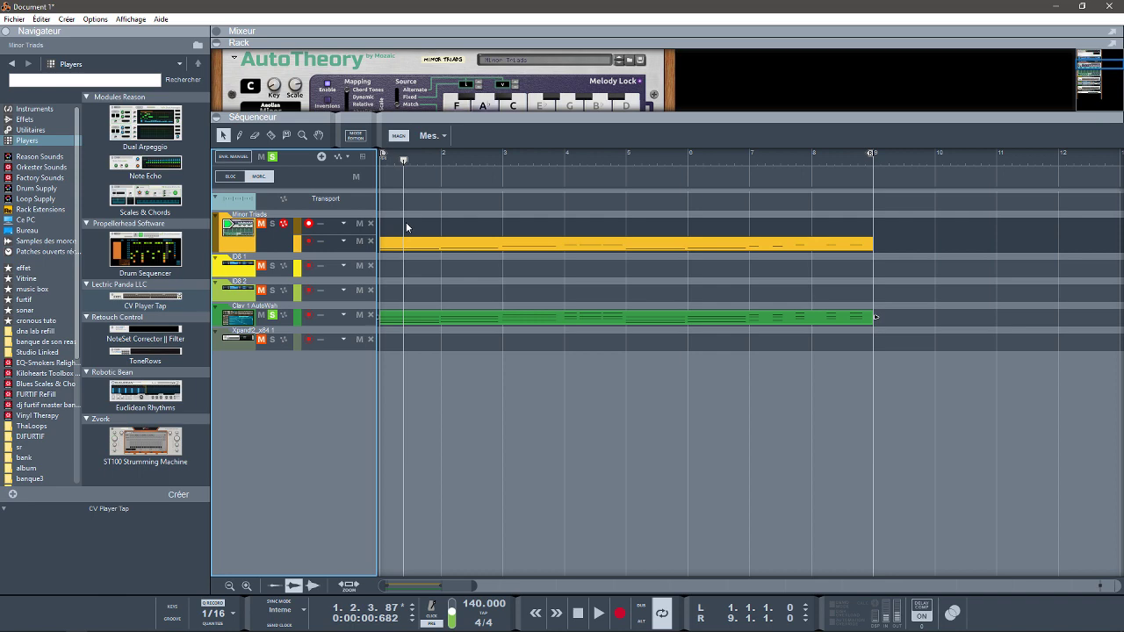
left_click(272, 156)
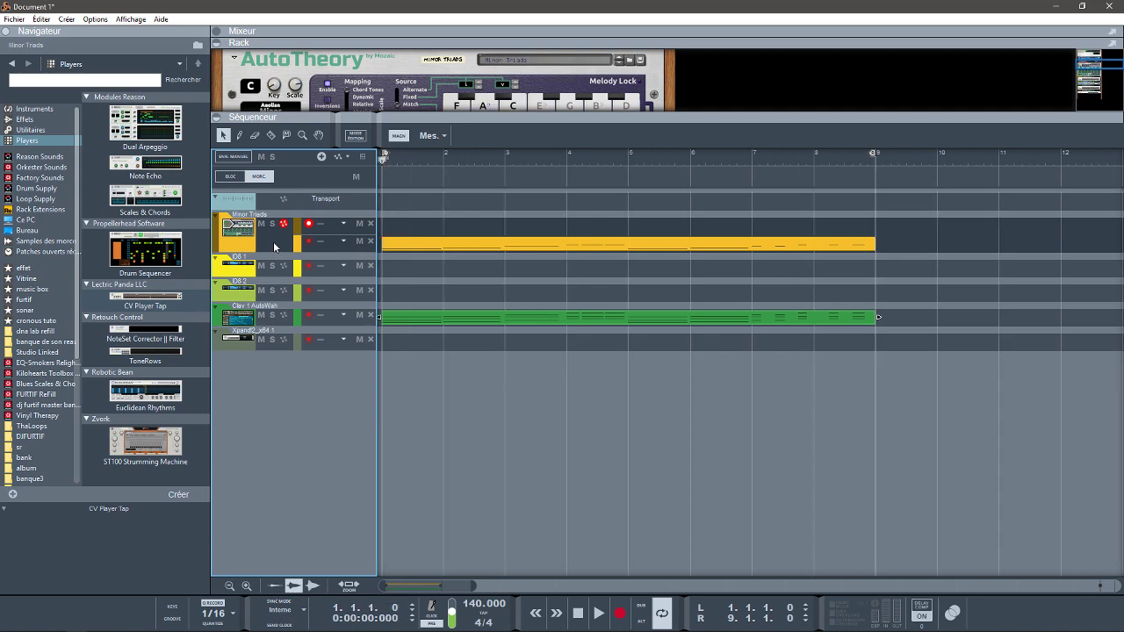
Listen to the arrangement, then record an eight-bar melody clip on the new Minor Triads lane
key("space")
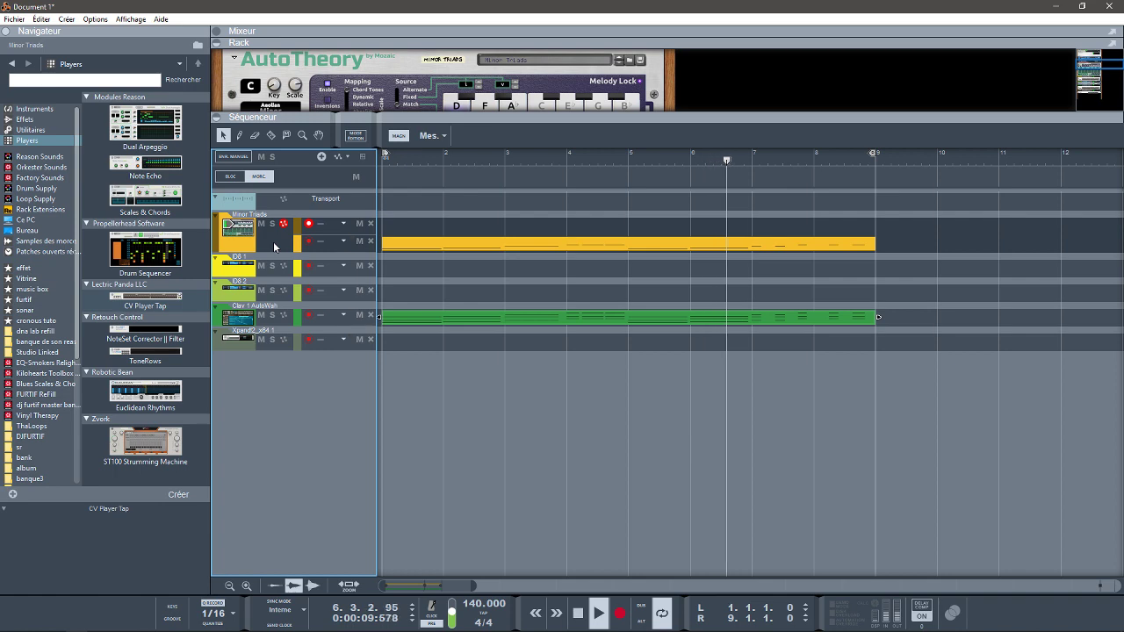
key("space")
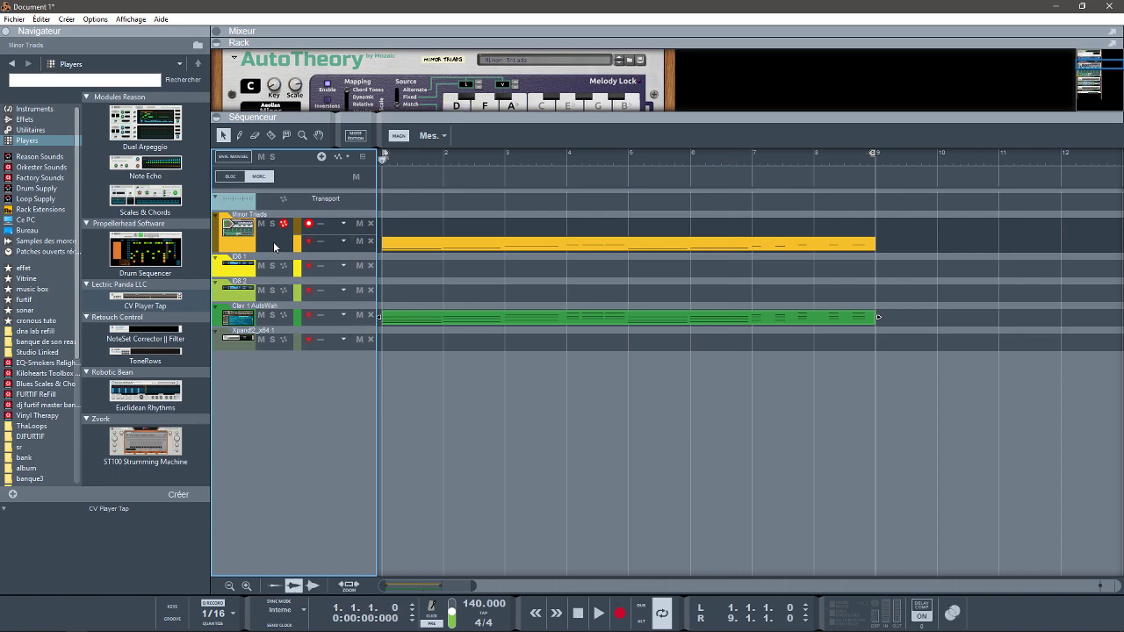
key("ctrl+Return")
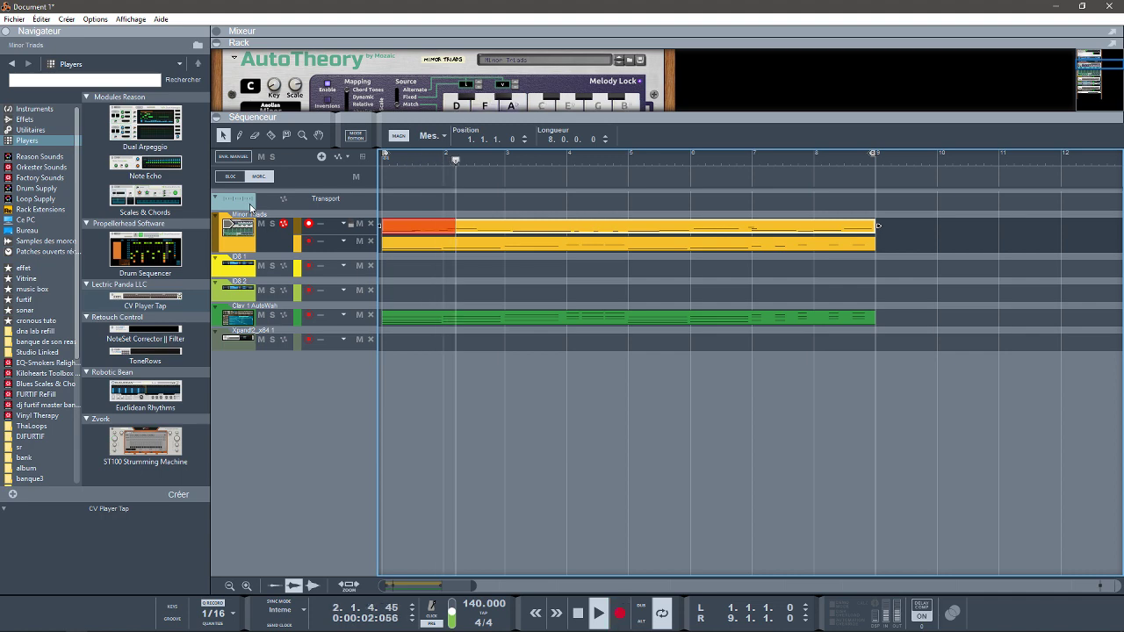
key("ctrl+Return")
key("space")
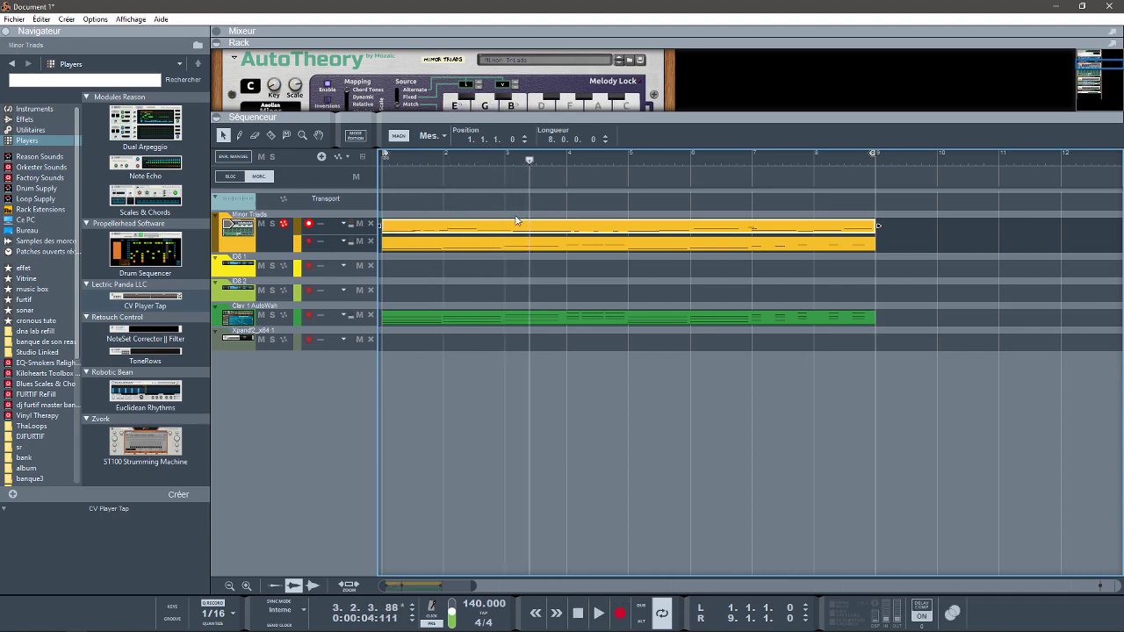
Open the new melody clip, move the three notes around bar 2 so the D3 starts at 2.3.3.0, and listen to them
double_click(514, 233)
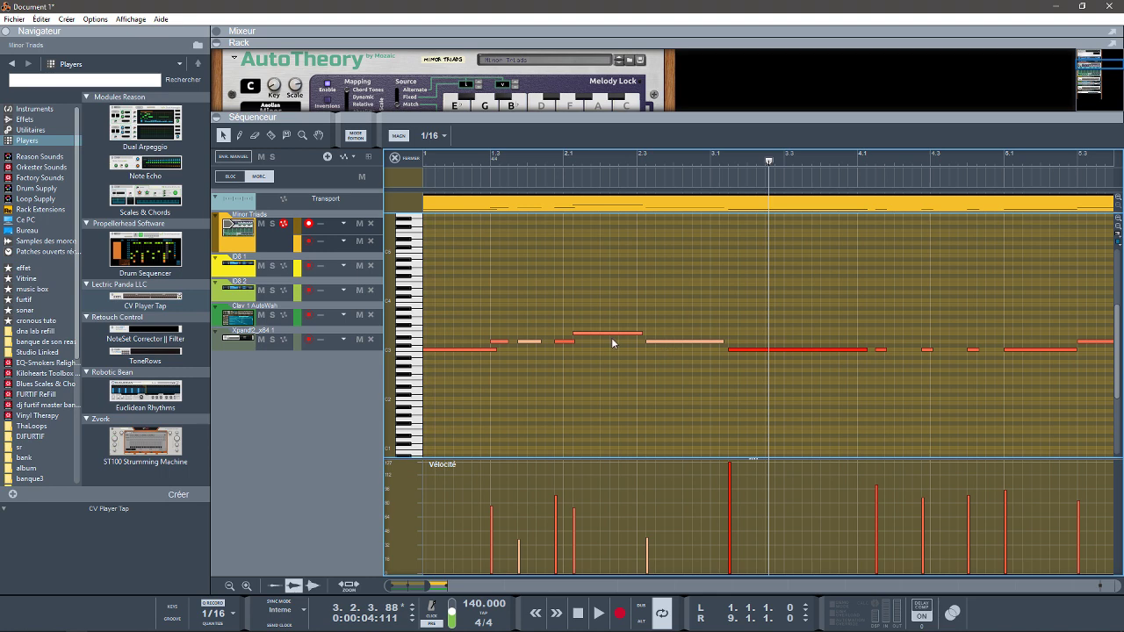
key("space")
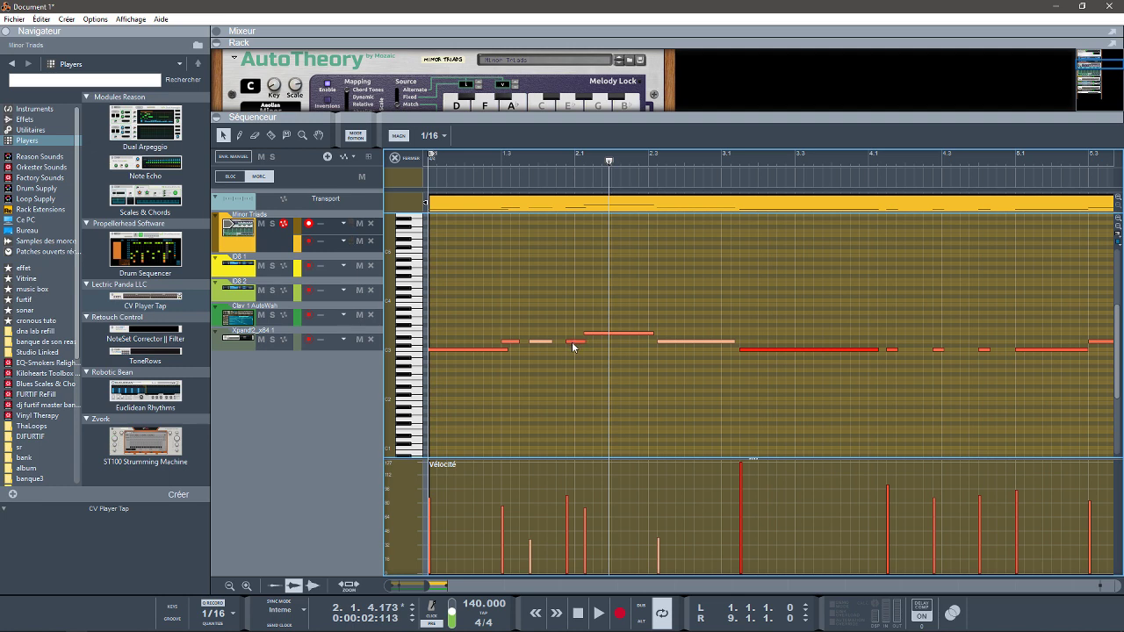
left_click_drag(572, 347, 670, 340)
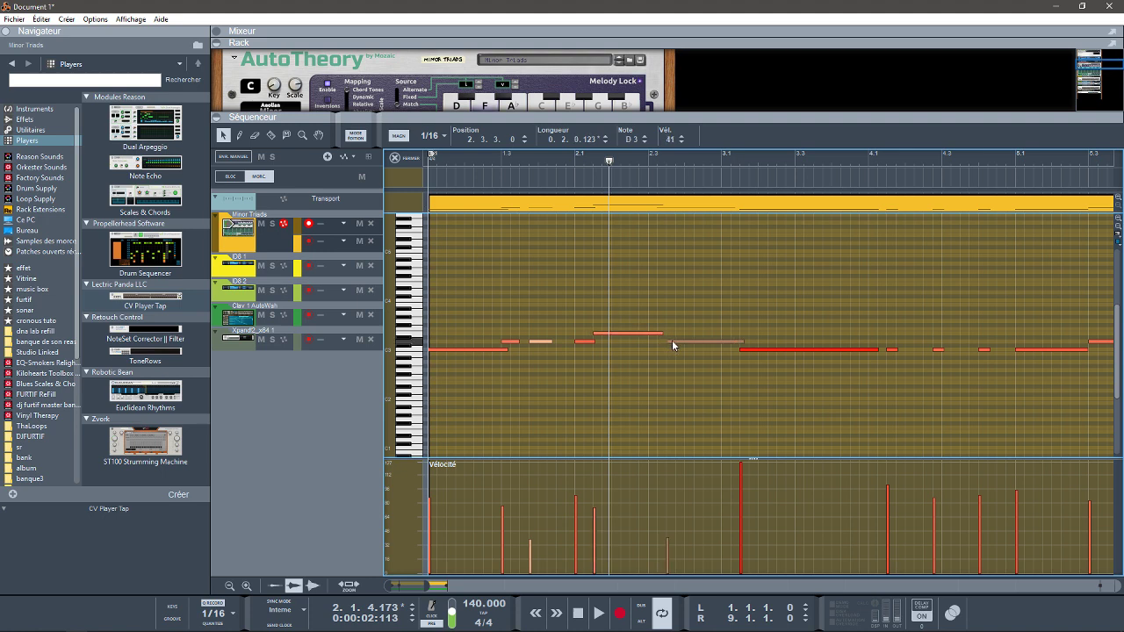
key("space")
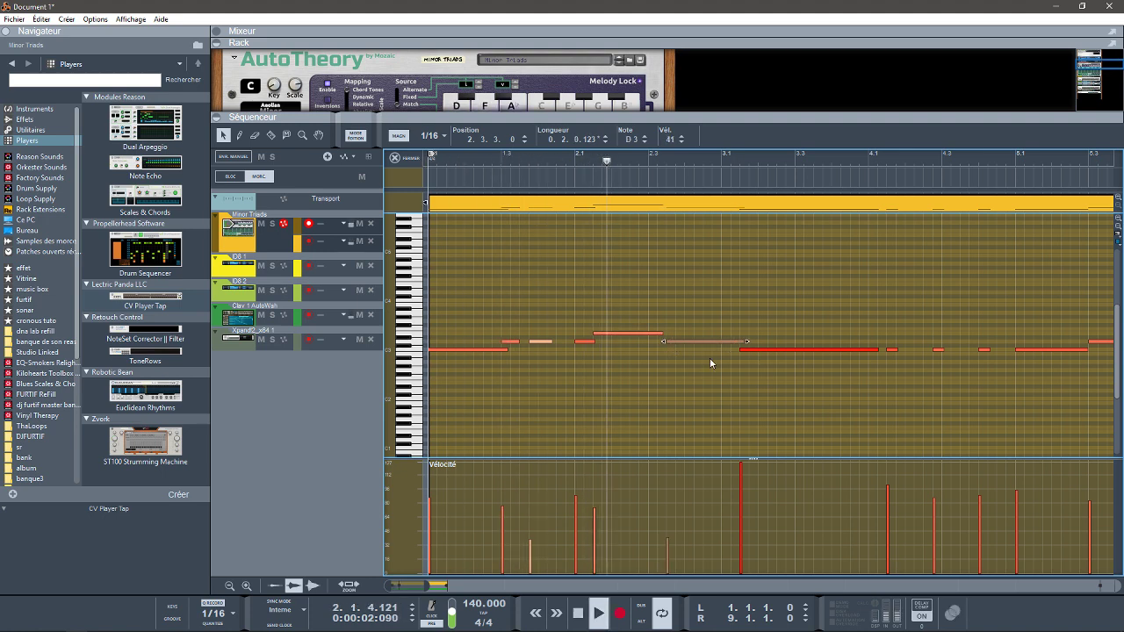
key("space")
Shift the notes leading into bar 2 so E3 starts at 2.1.1.0, move the following D3 to 2.3.1.0, and check by playback
mouse_move(575, 345)
left_mouse_down()
mouse_move(566, 348)
mouse_move(583, 338)
left_mouse_up()
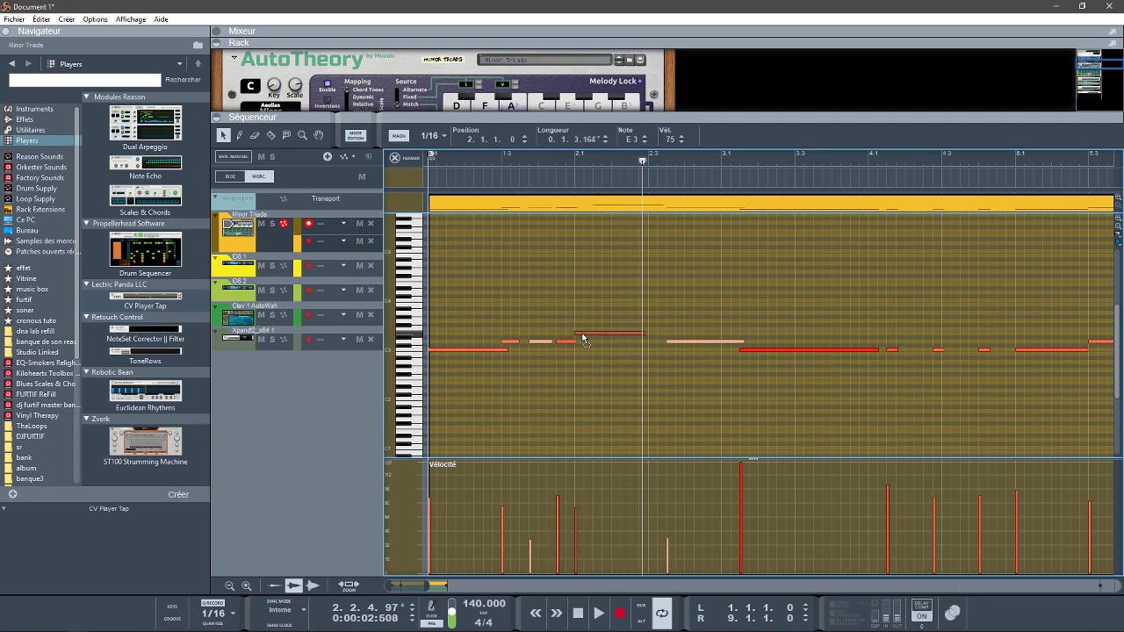
key("space")
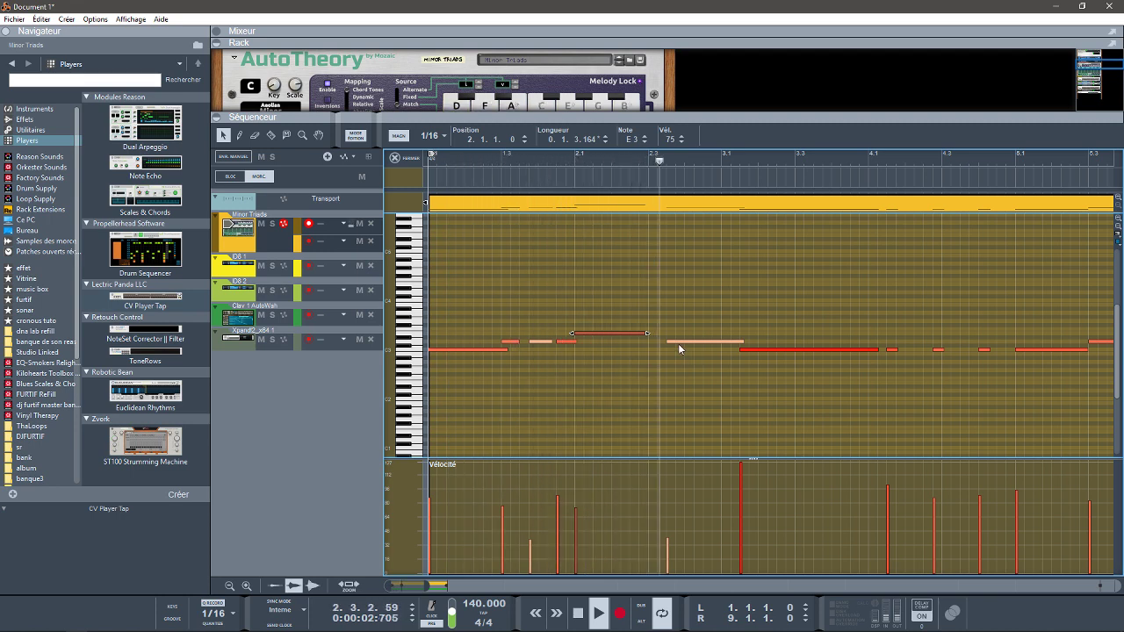
left_click_drag(675, 342, 658, 345)
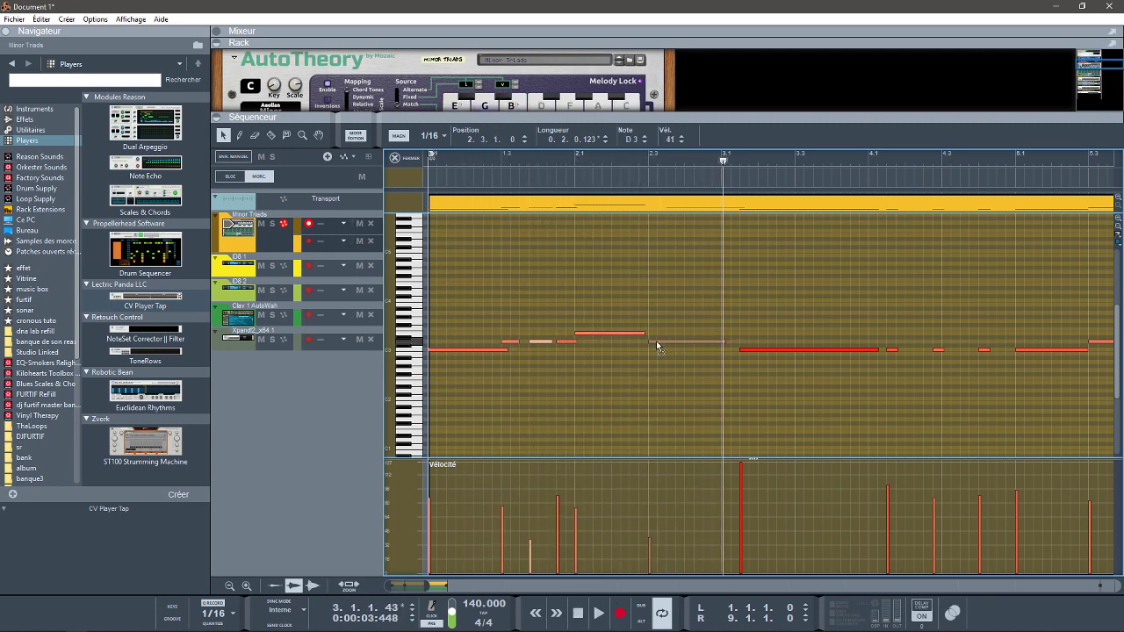
key("space")
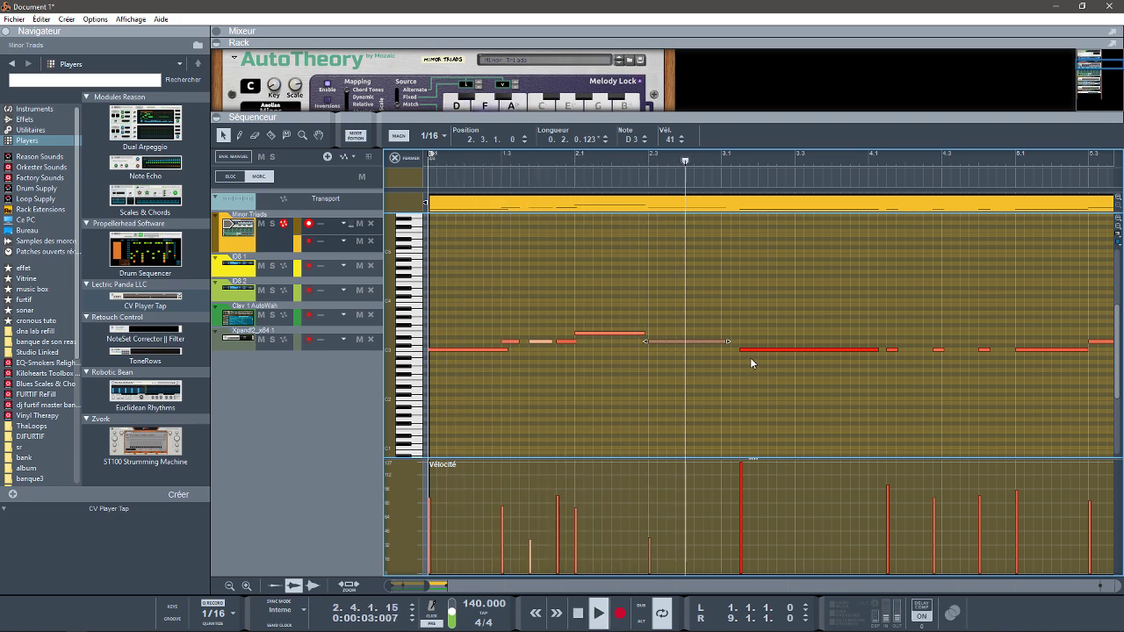
key("space")
Move the long C3 note to 3.1.1.0 and the three short C3 notes so the first starts at 4.1.1.0, checking by playback
left_click_drag(737, 351, 722, 351)
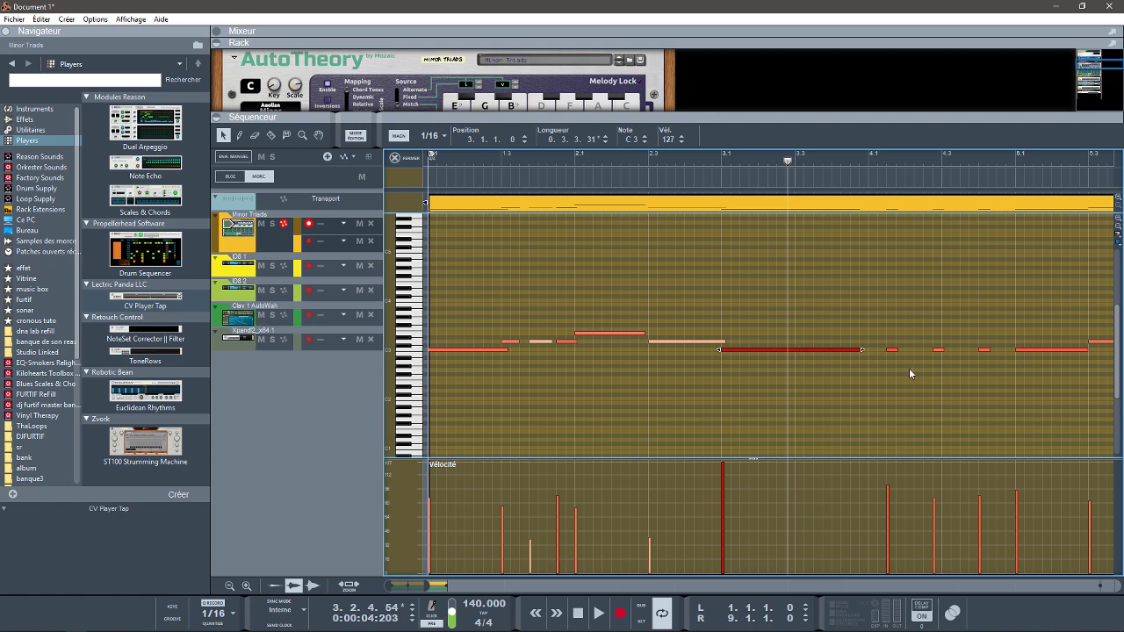
key("space")
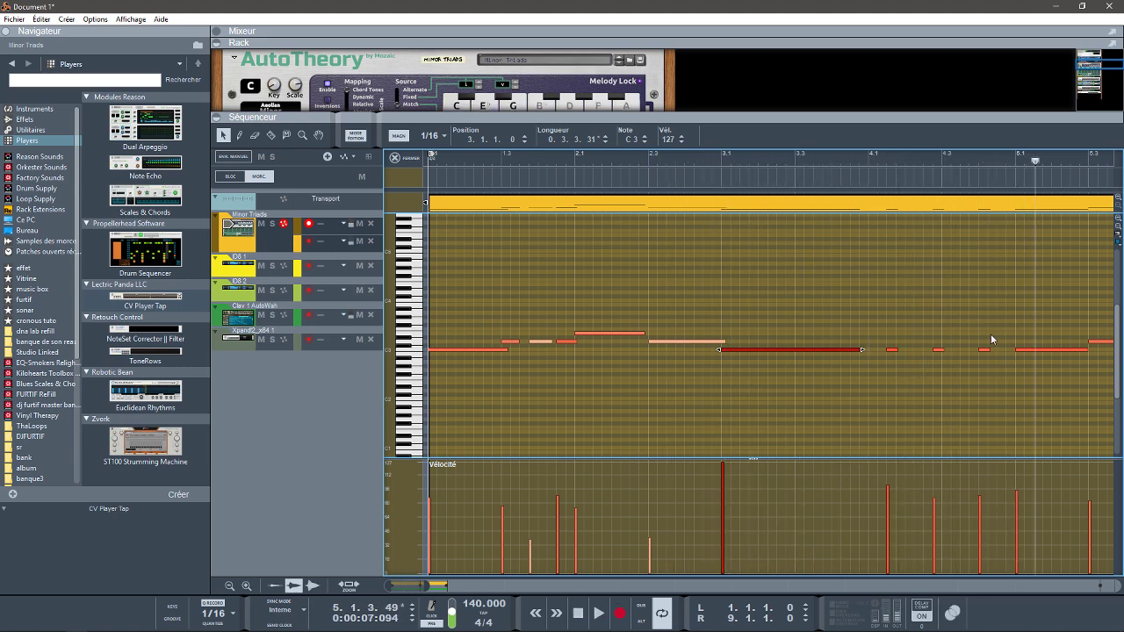
left_click_drag(995, 336, 871, 354)
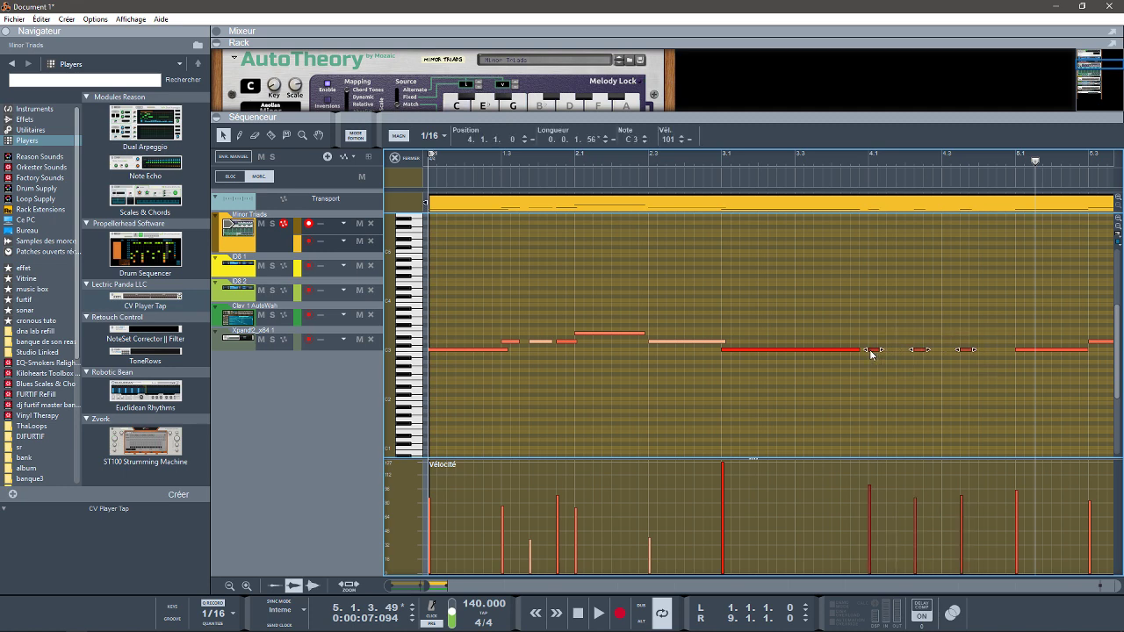
key("space")
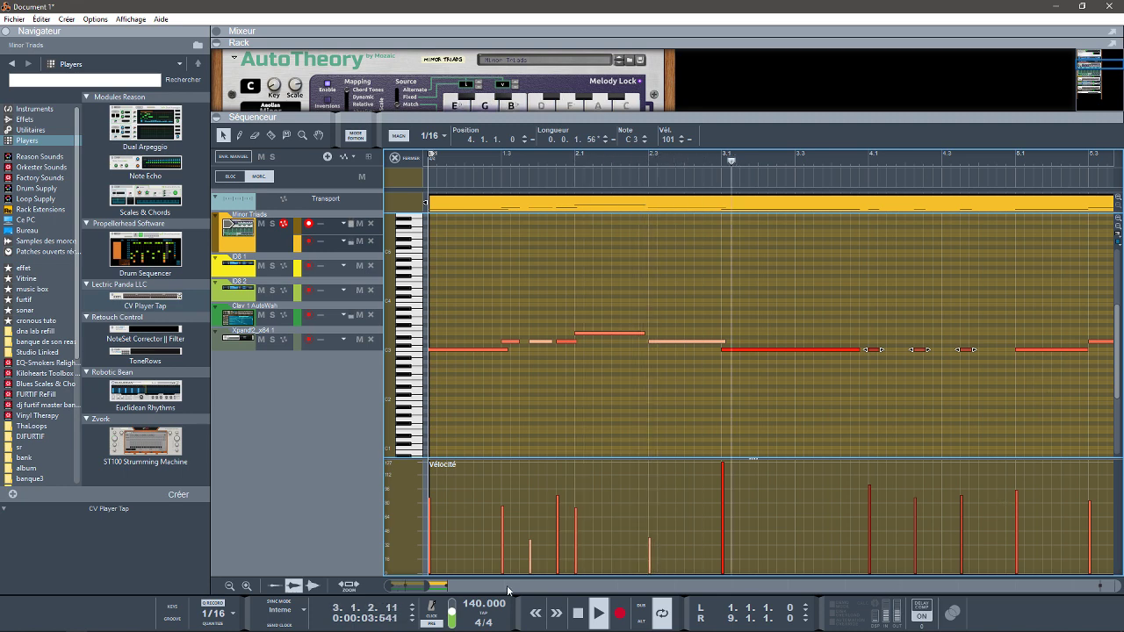
Show the whole melody clip, then move the E3 note to 6.1.1.0 and the short F3 note to 6.4.4.0
left_click_drag(427, 586, 461, 587)
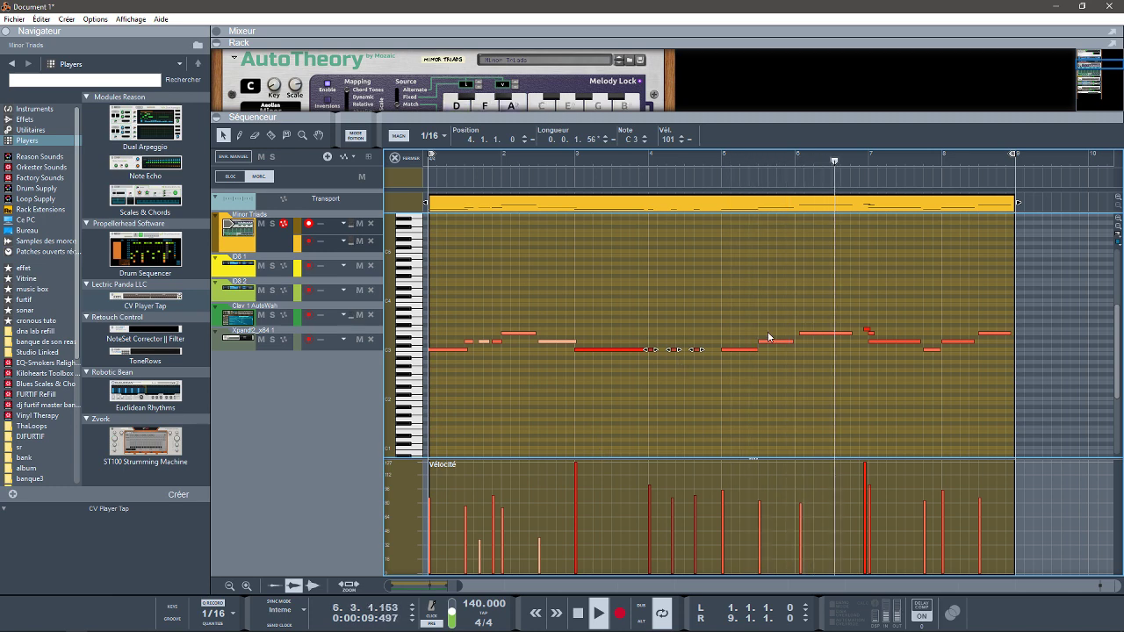
left_click_drag(816, 327, 809, 335)
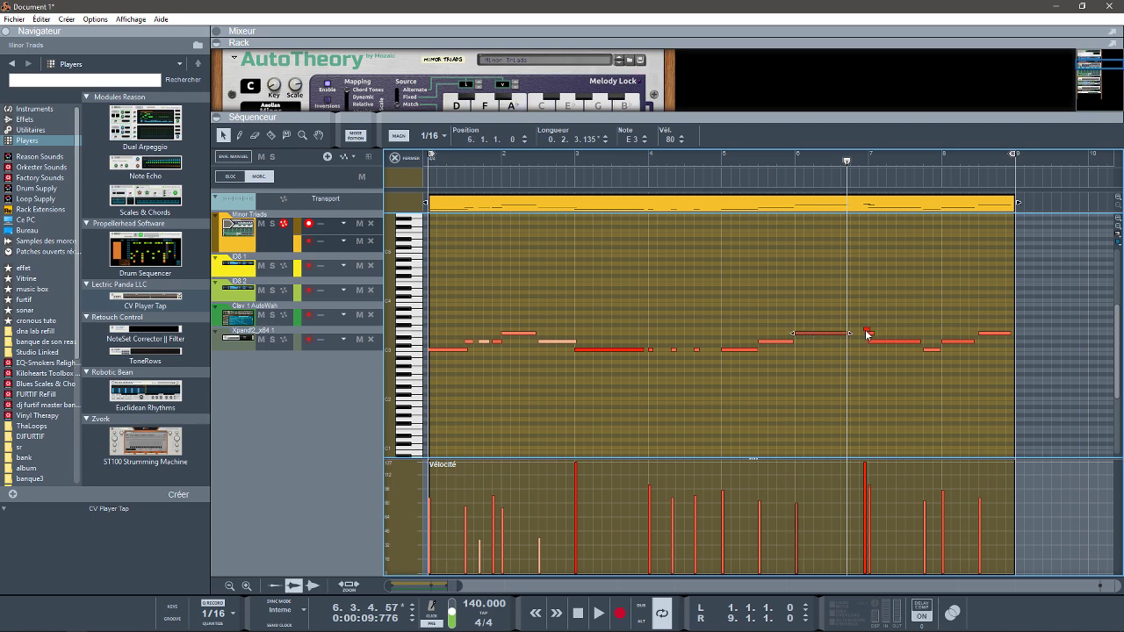
left_click_drag(866, 331, 865, 331)
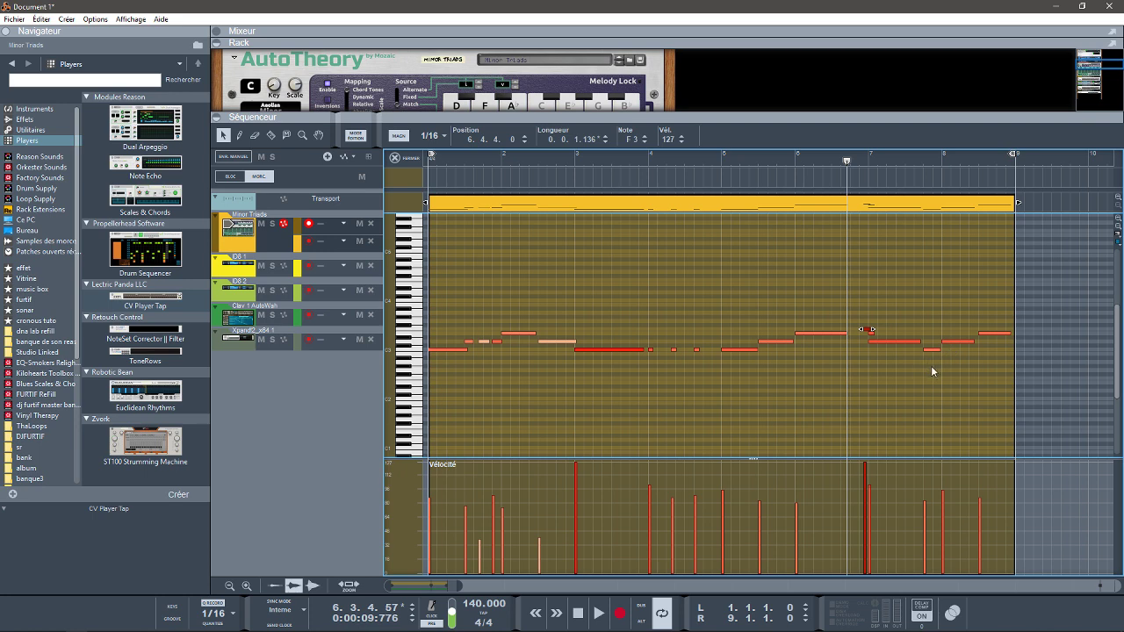
Select all notes of the melody clip and match their velocities to 86 during playback
key("space")
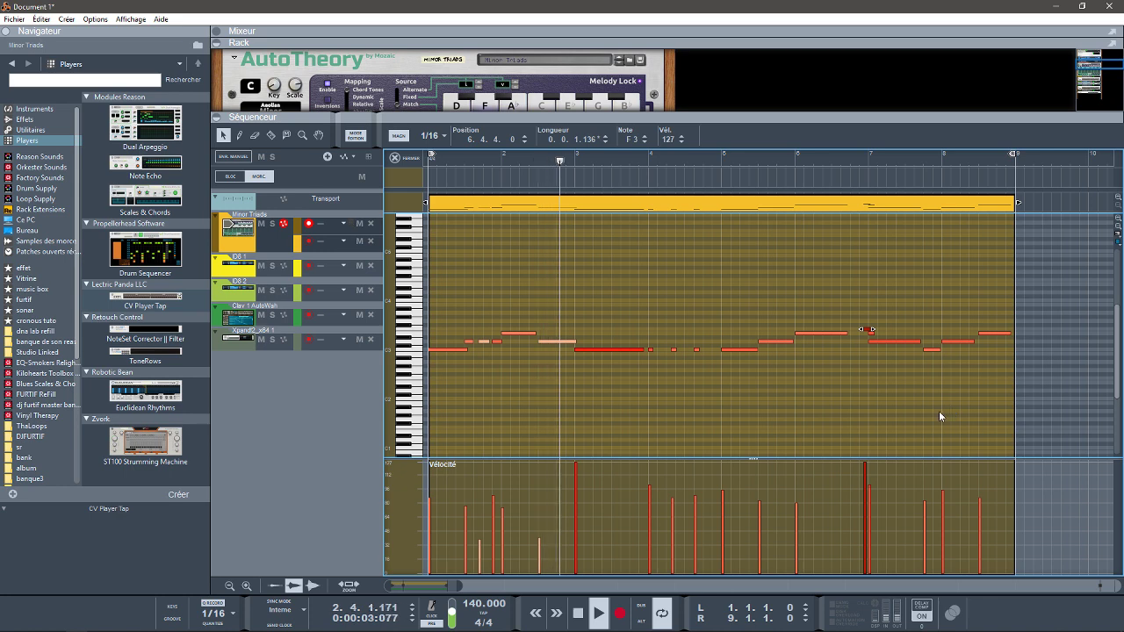
key("ctrl+a")
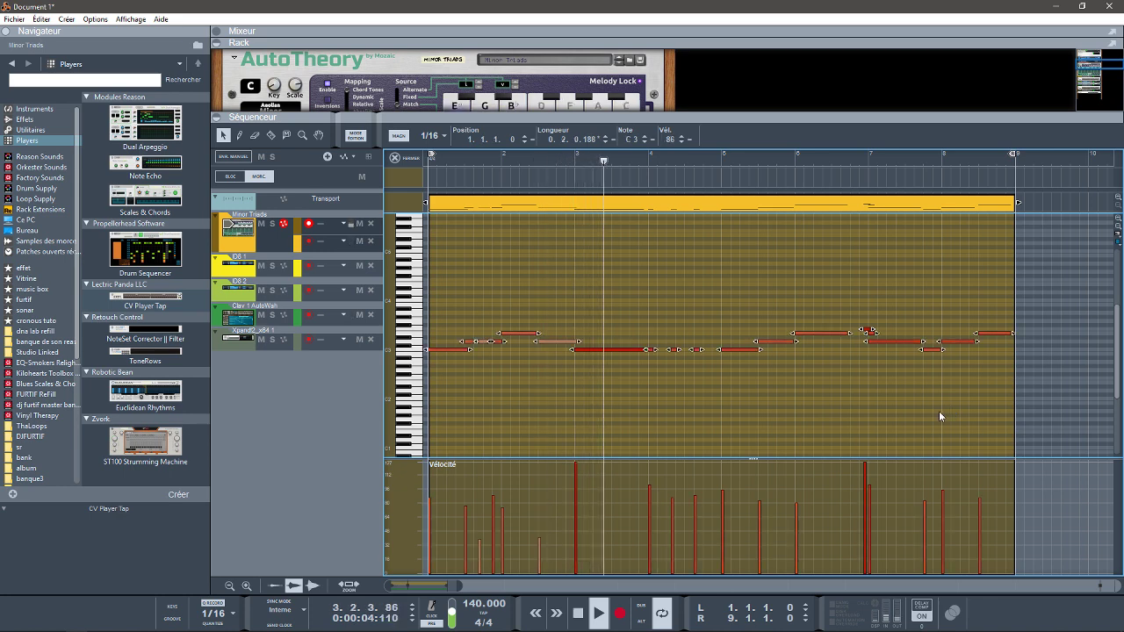
left_click(690, 140)
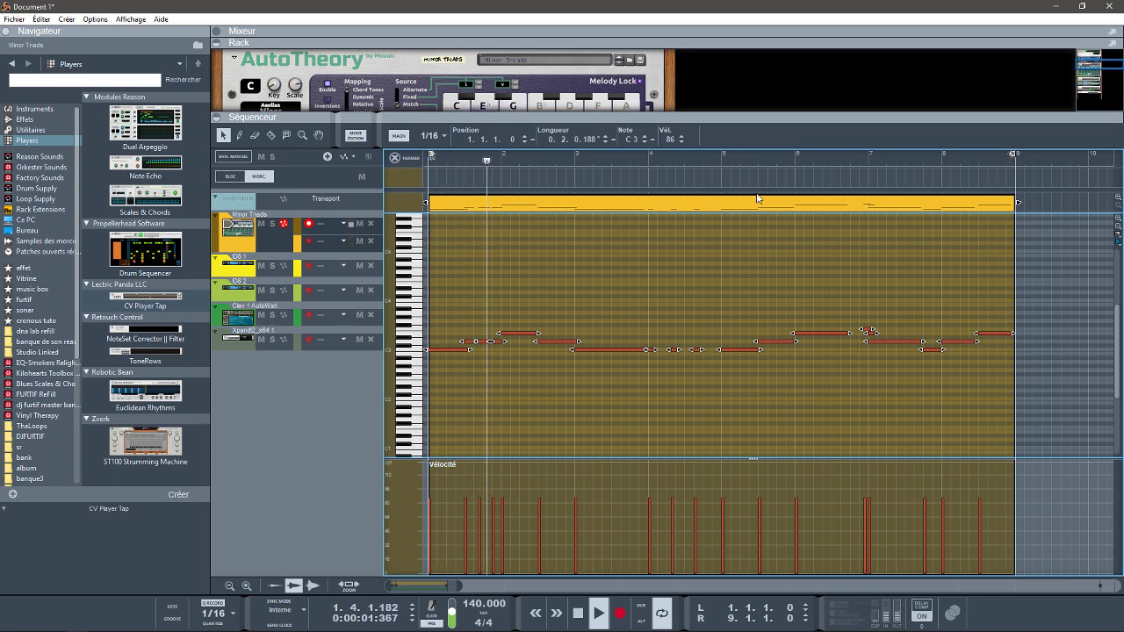
Stop playback, leave the clip editor, and unfold the CV Player Taps of Xpand!2_x64 1 and ID8 2 in the enlarged rack
key("space")
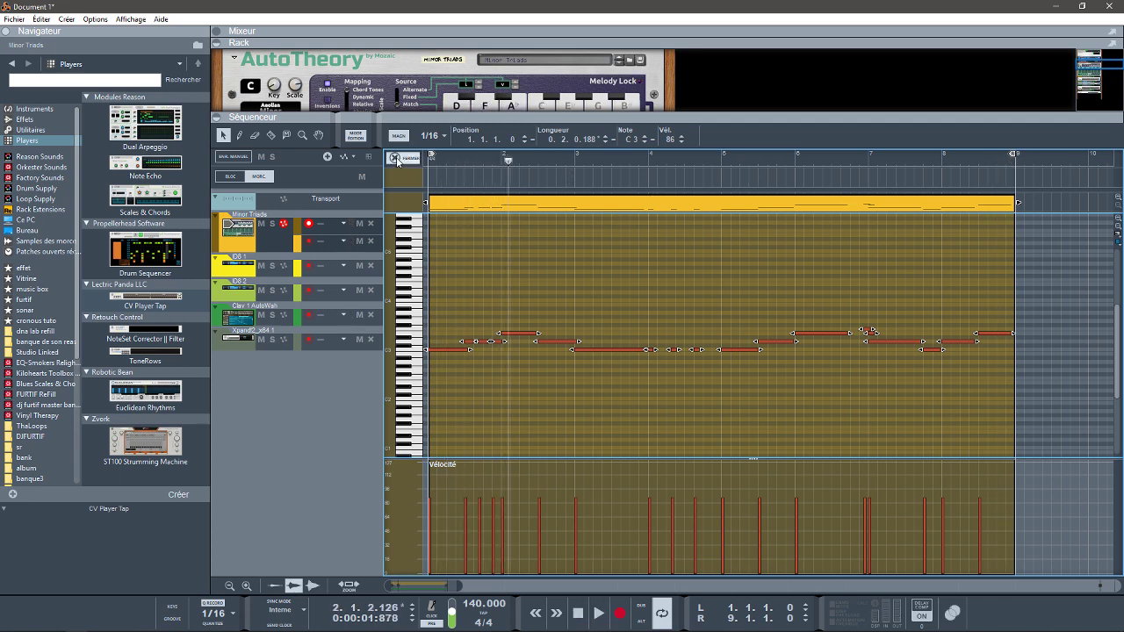
left_click(395, 158)
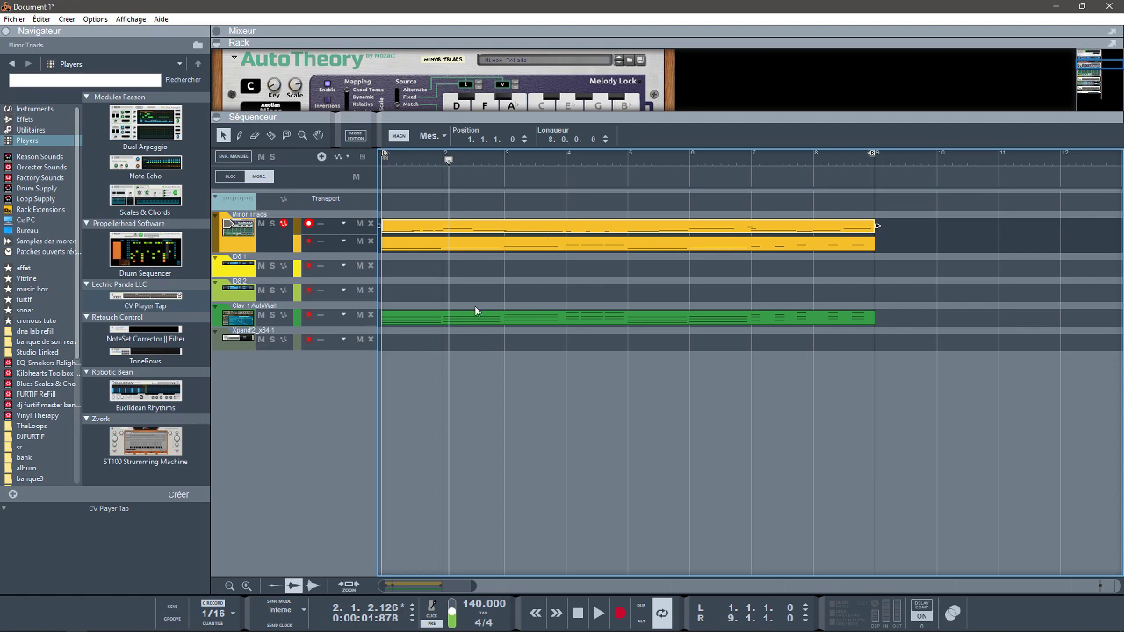
left_click(217, 117)
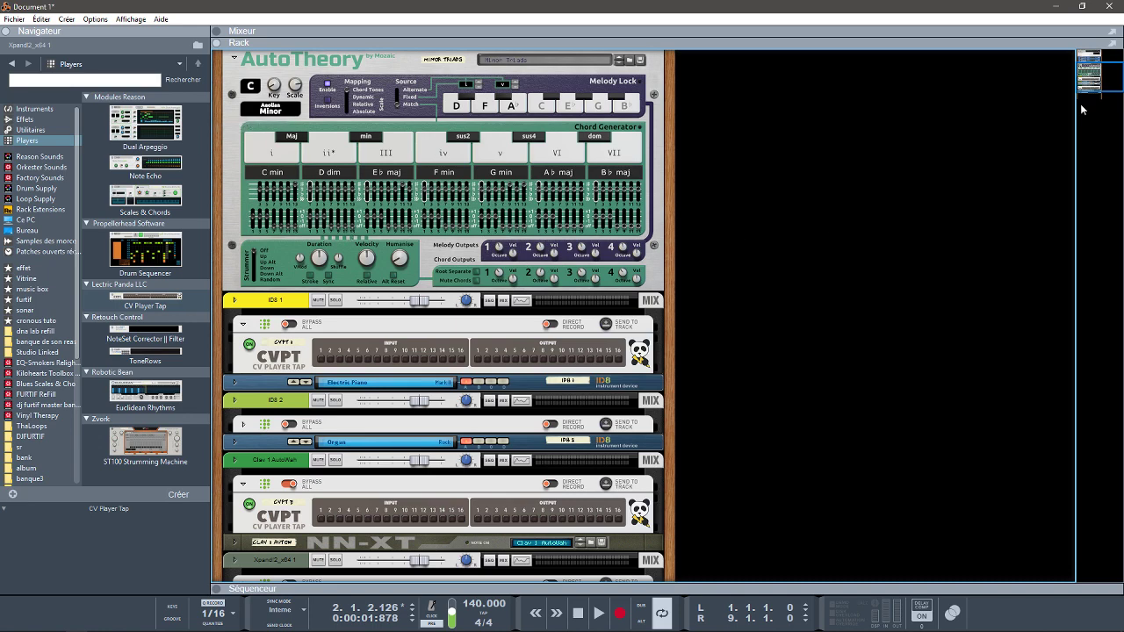
left_click_drag(1094, 83, 1100, 93)
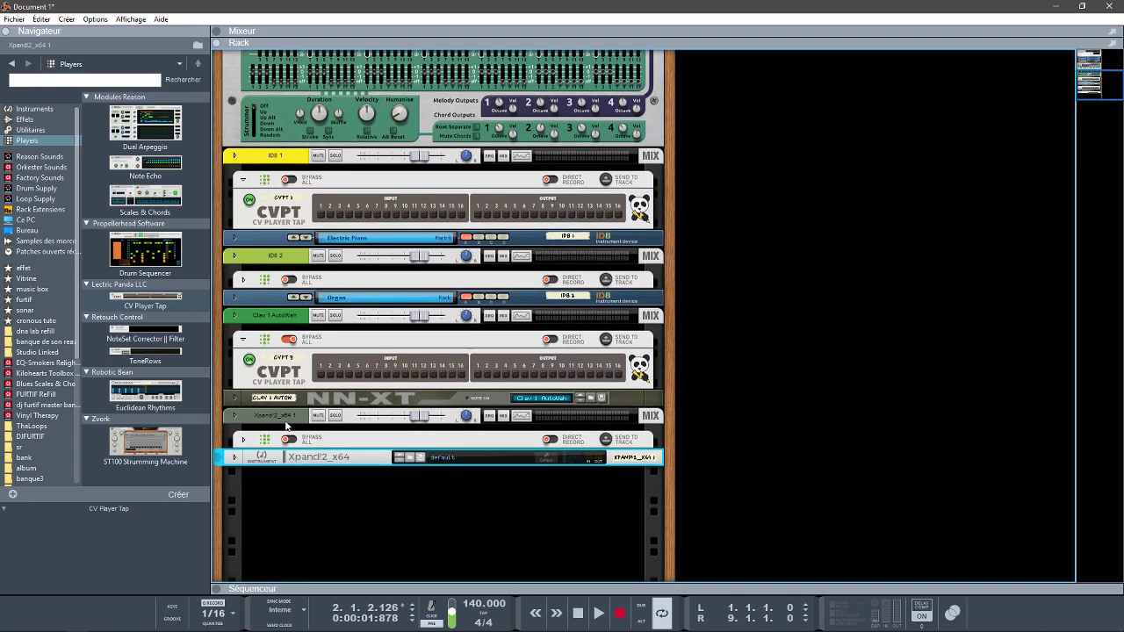
left_click(243, 441)
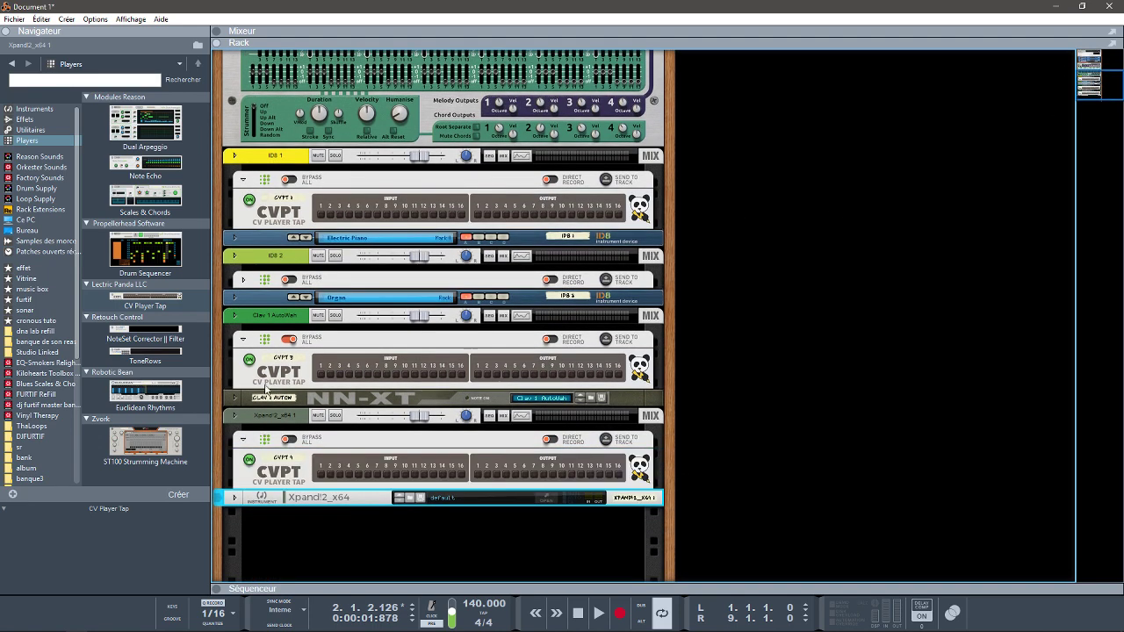
left_click(242, 280)
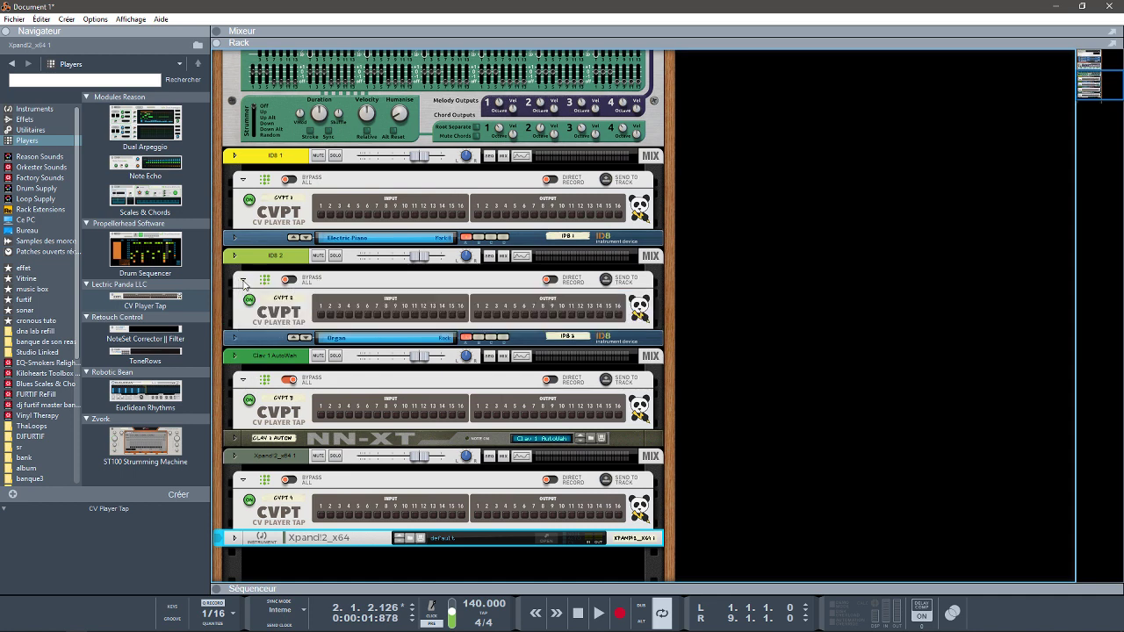
Play the song with the Xpand!2_x64 1 channel soloed to hear its part alone, and stop playback
key("space")
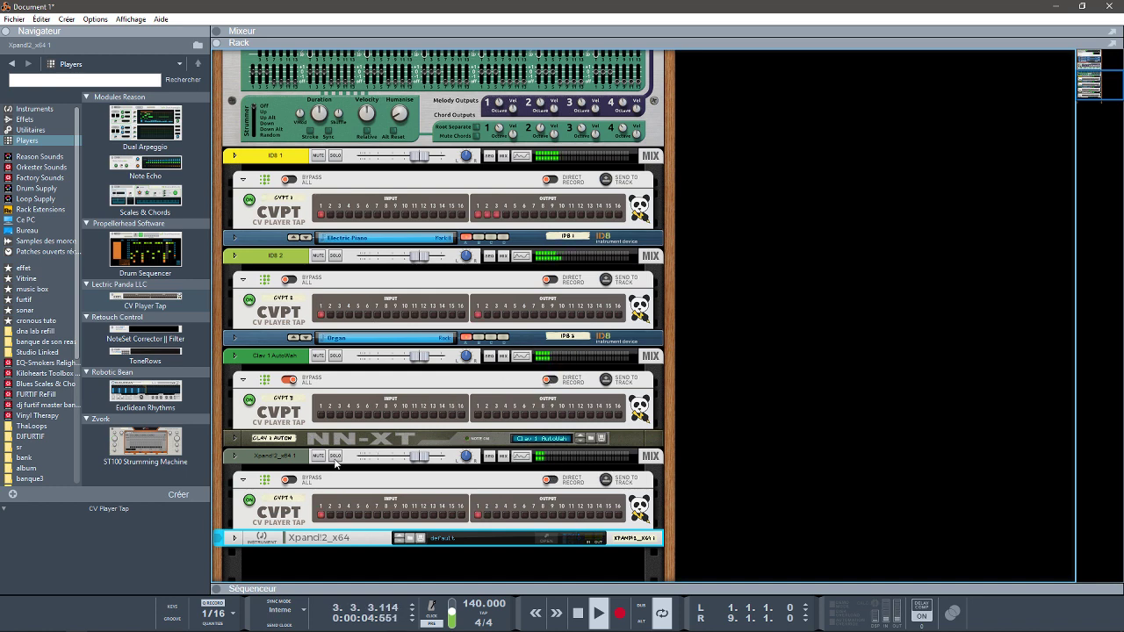
left_click(334, 457)
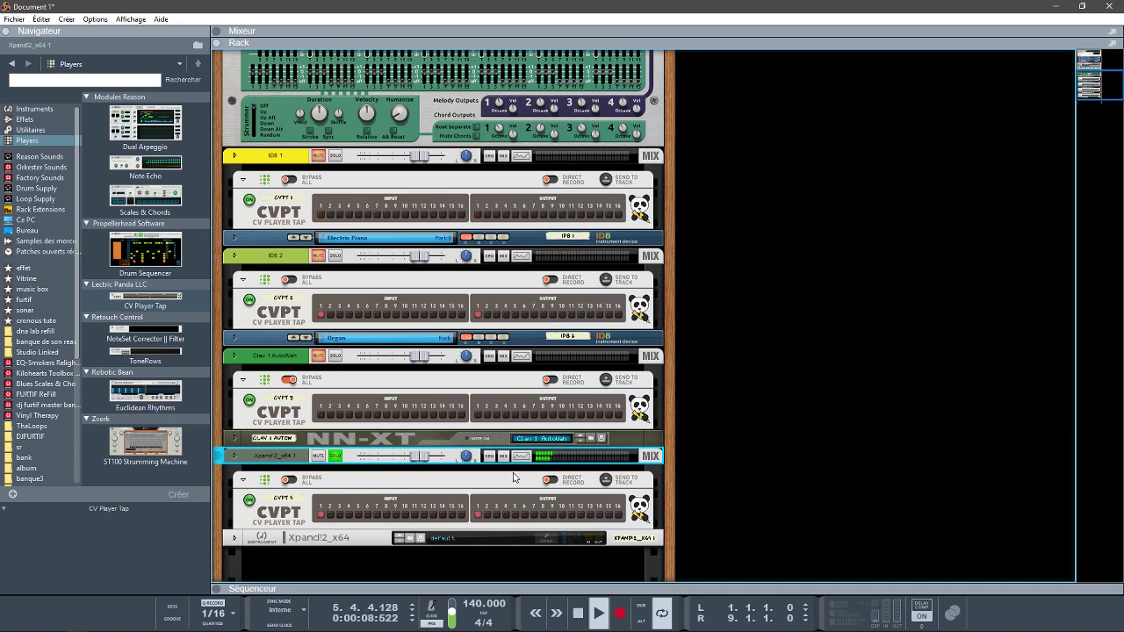
key("space")
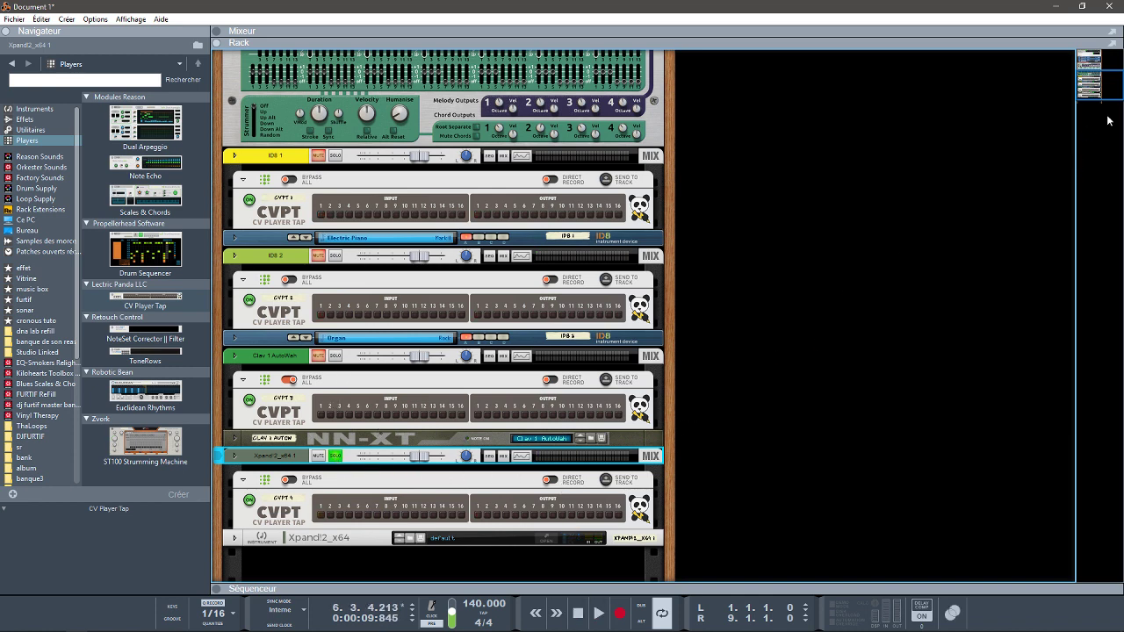
Send the notes from Xpand!2_x64 1's CV Player Tap to its track and show the rack above the sequencer
left_click_drag(1097, 94, 1103, 102)
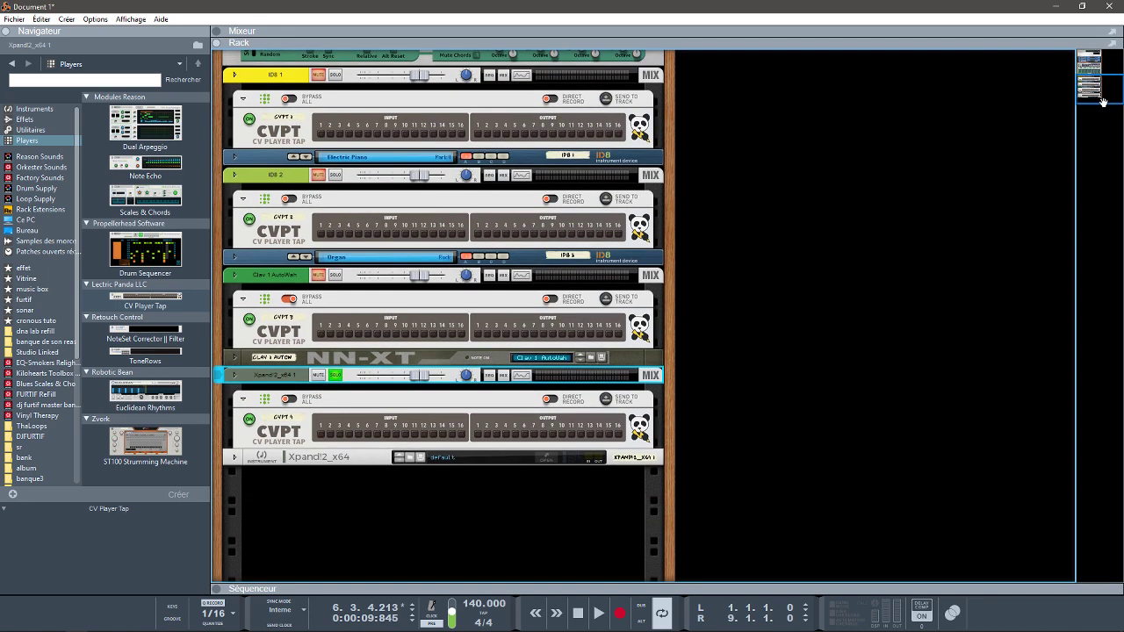
left_click(605, 403)
scroll(527, 404, "up", 3)
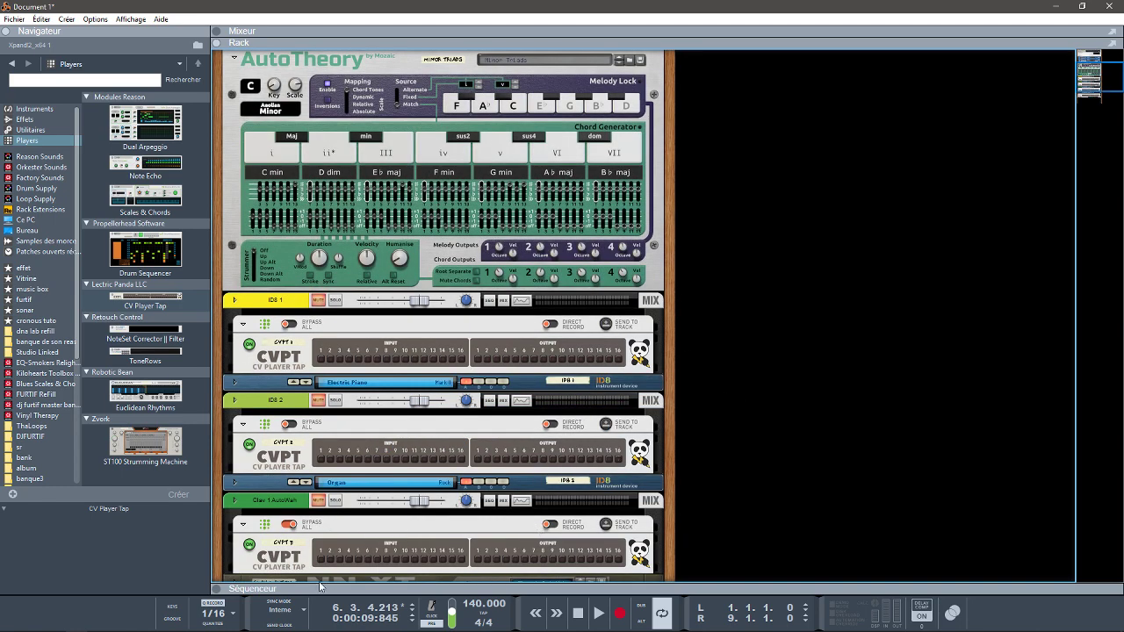
left_click(227, 586)
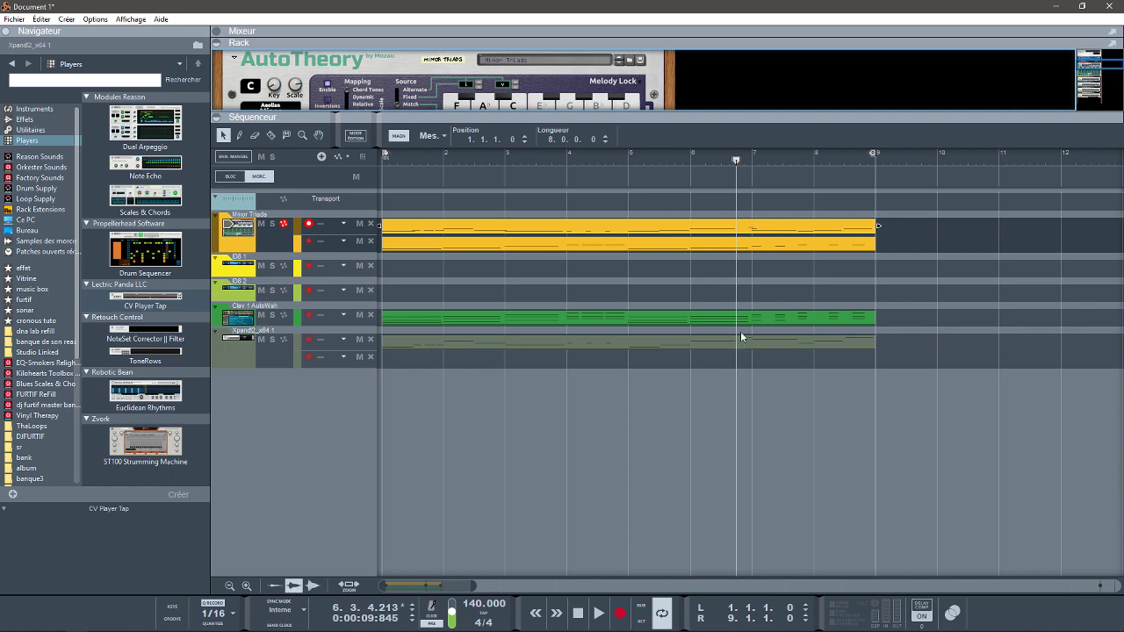
left_click_drag(711, 113, 703, 287)
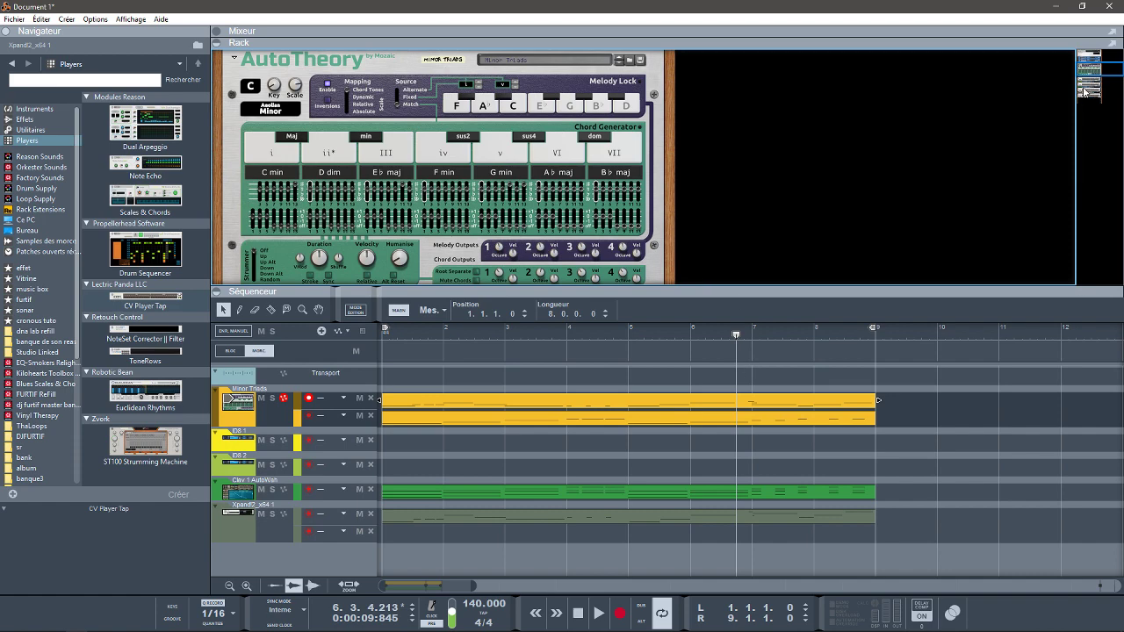
left_click_drag(1083, 75, 1082, 77)
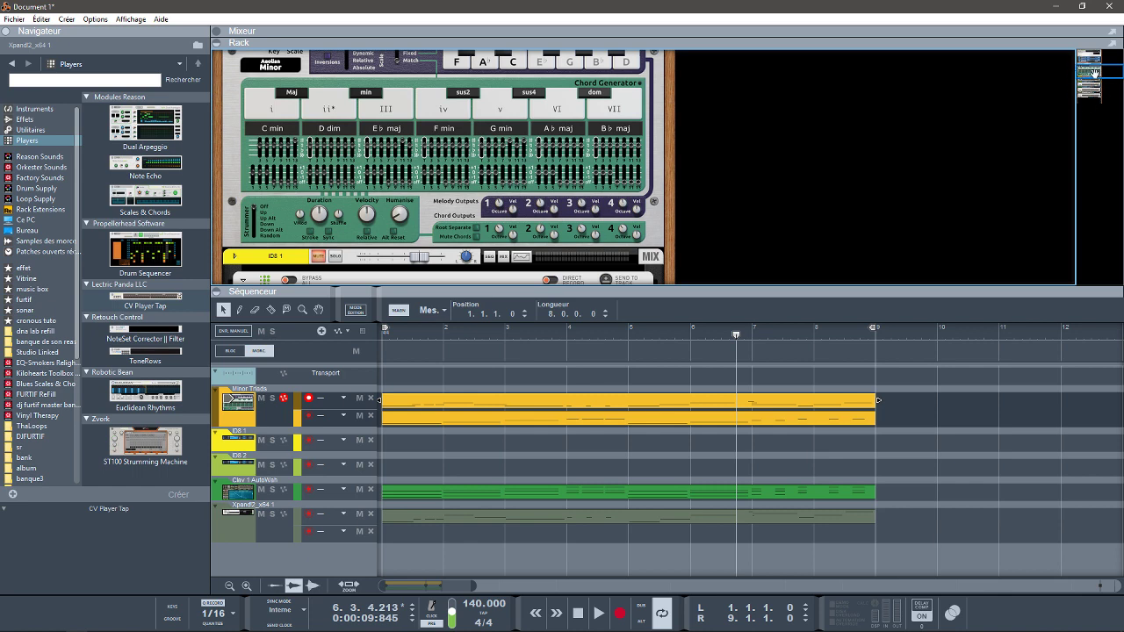
left_click_drag(1095, 73, 1094, 69)
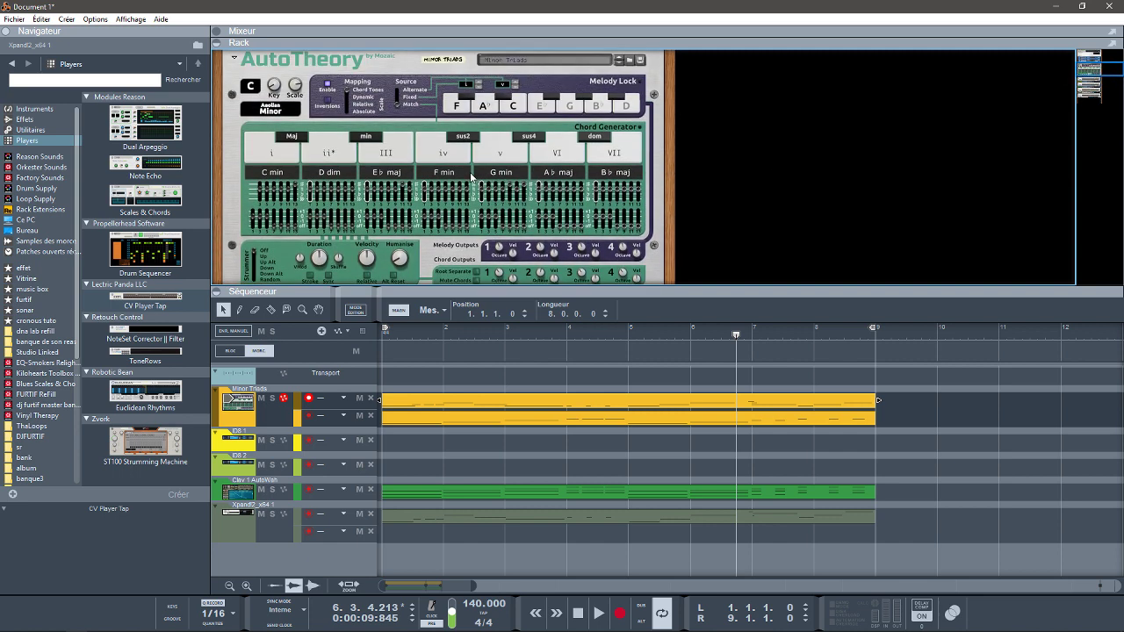
Open the recent song tuto auto theory.reason and switch back to Document 1
left_click(14, 19)
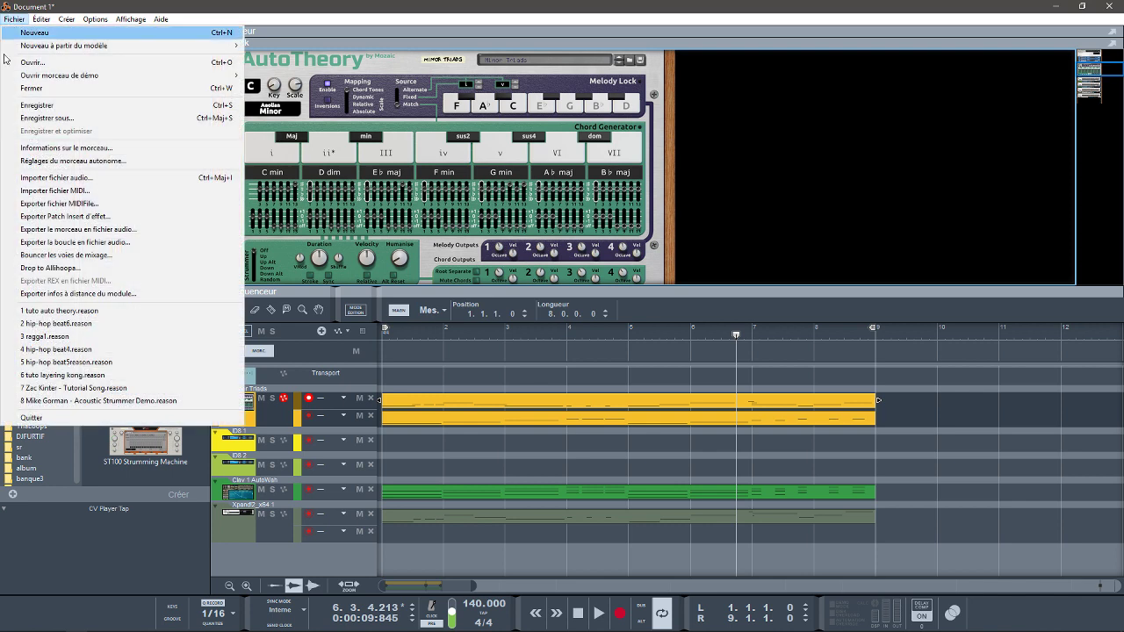
left_click(75, 317)
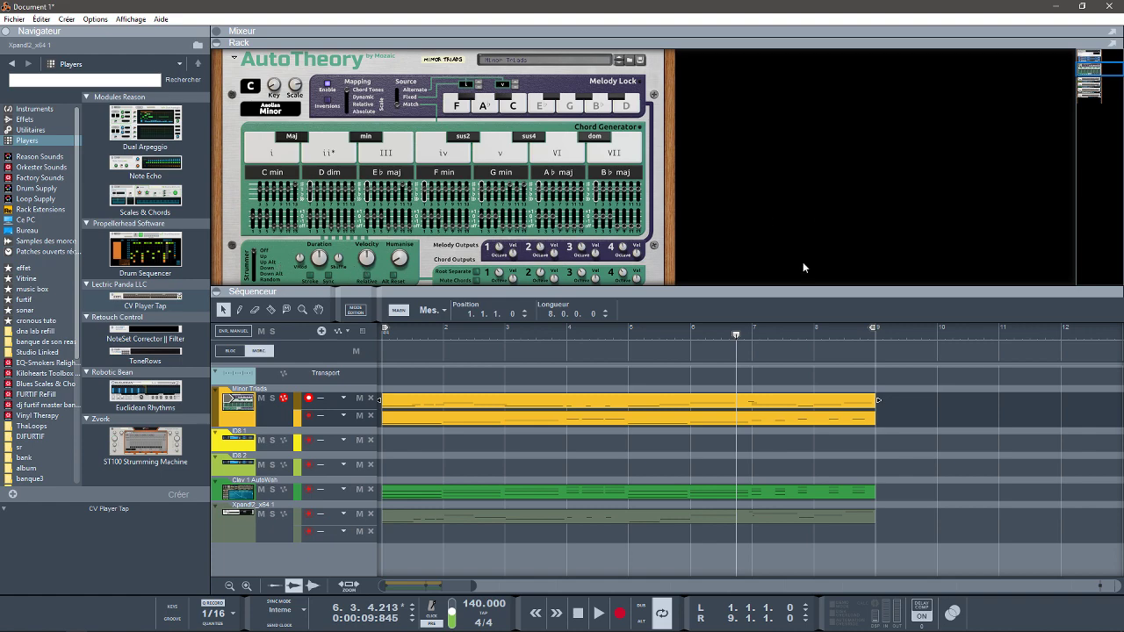
left_click(98, 623)
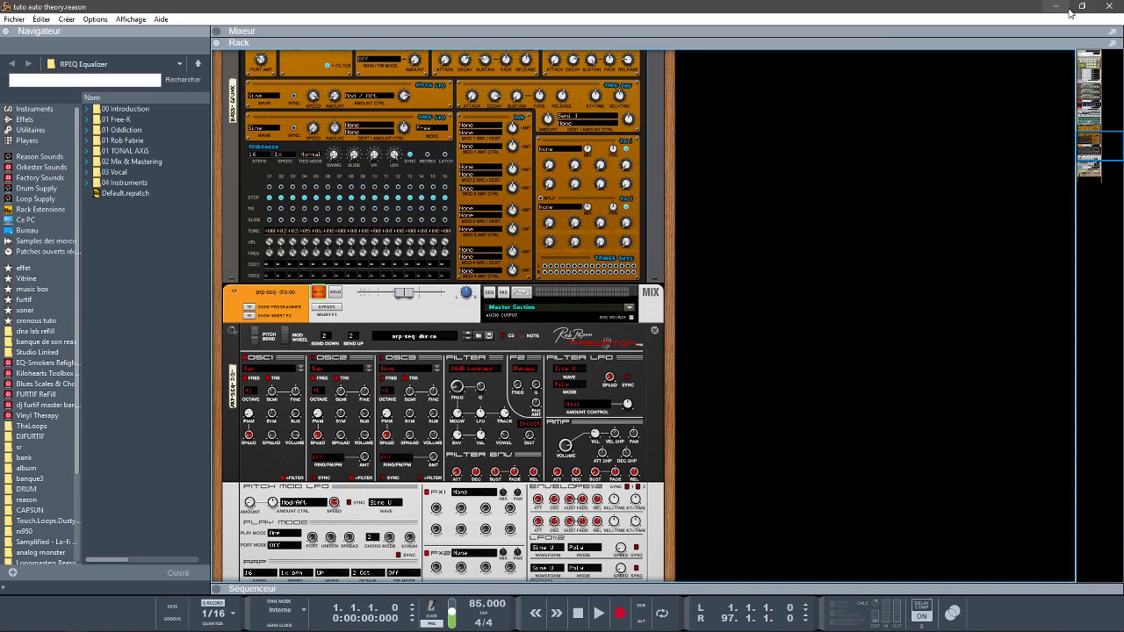
mouse_move(66, 622)
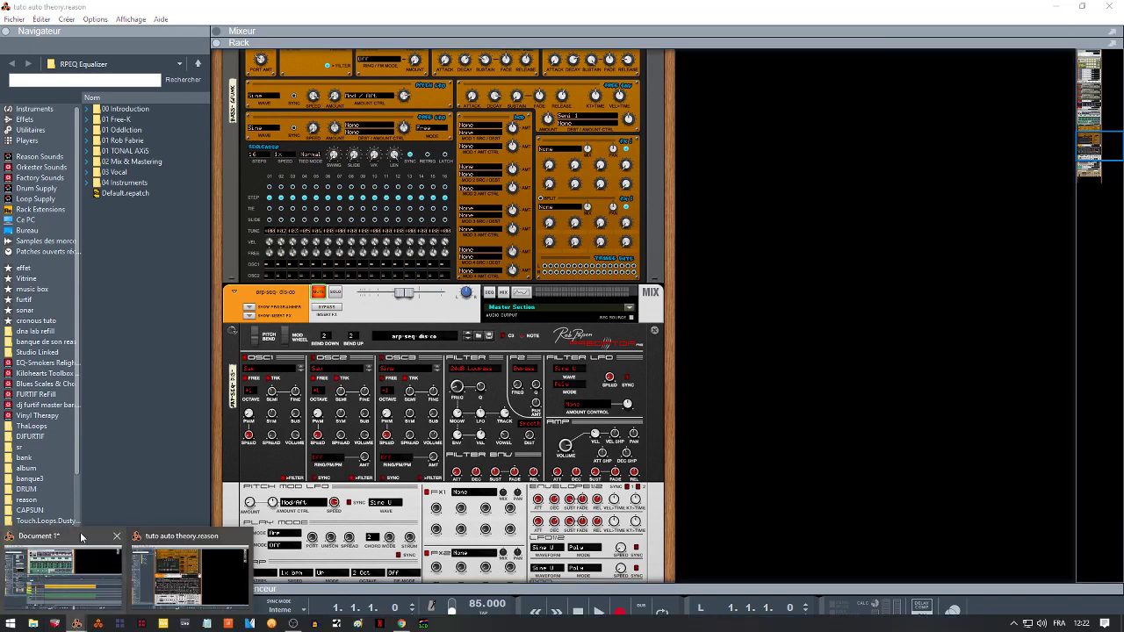
left_click(70, 534)
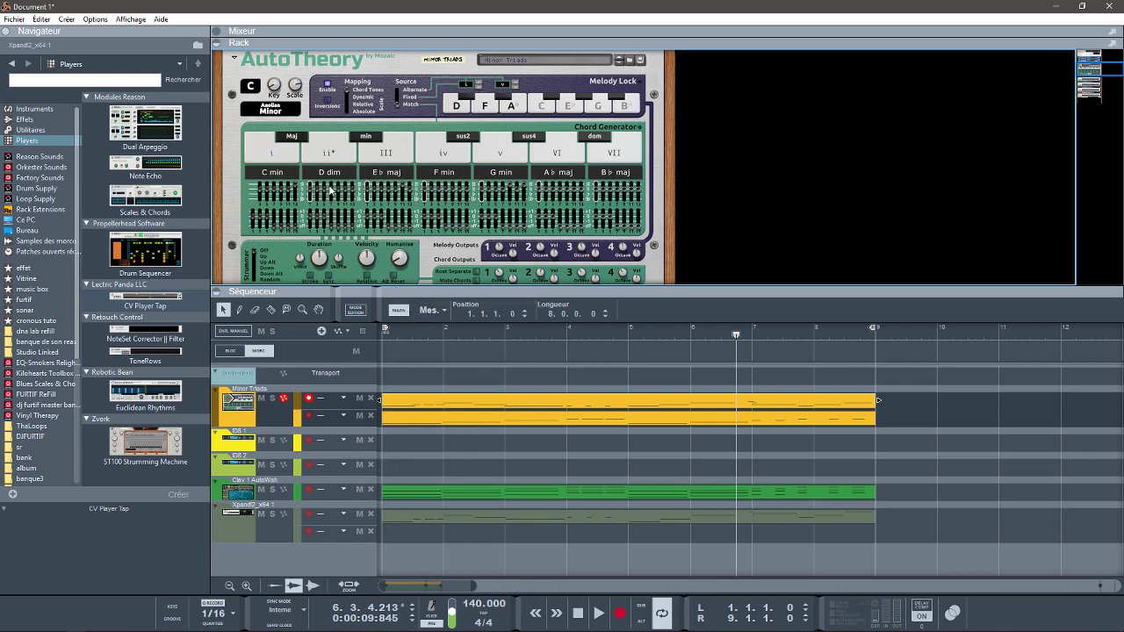
Turn off solo on the Xpand!2_x64 1 channel in the enlarged rack
left_click(219, 291)
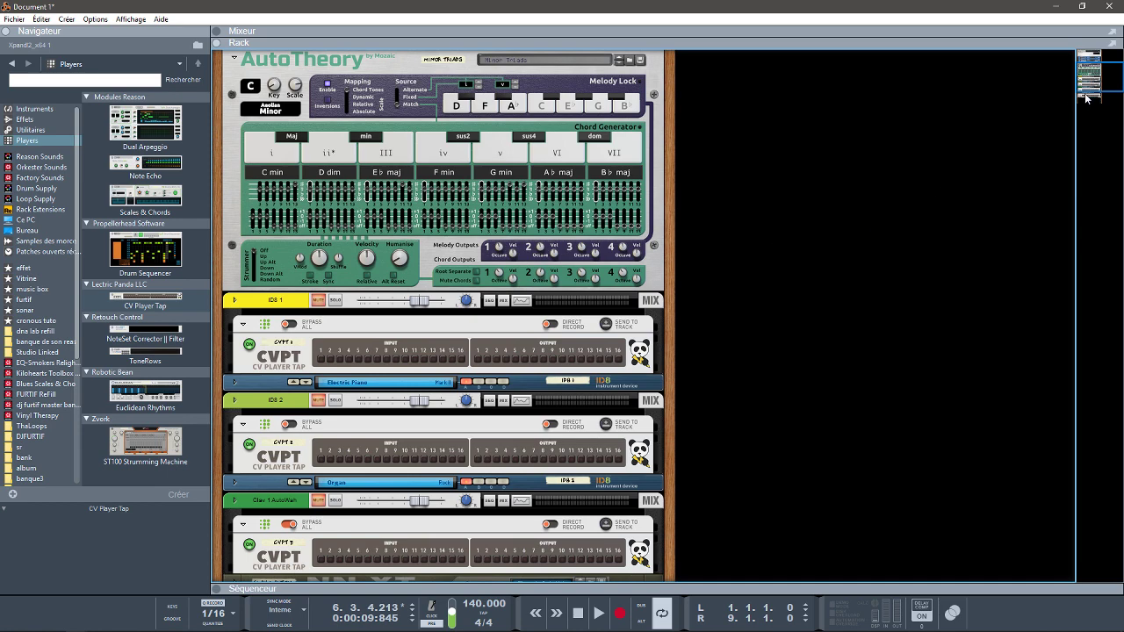
left_click_drag(1085, 98, 1089, 109)
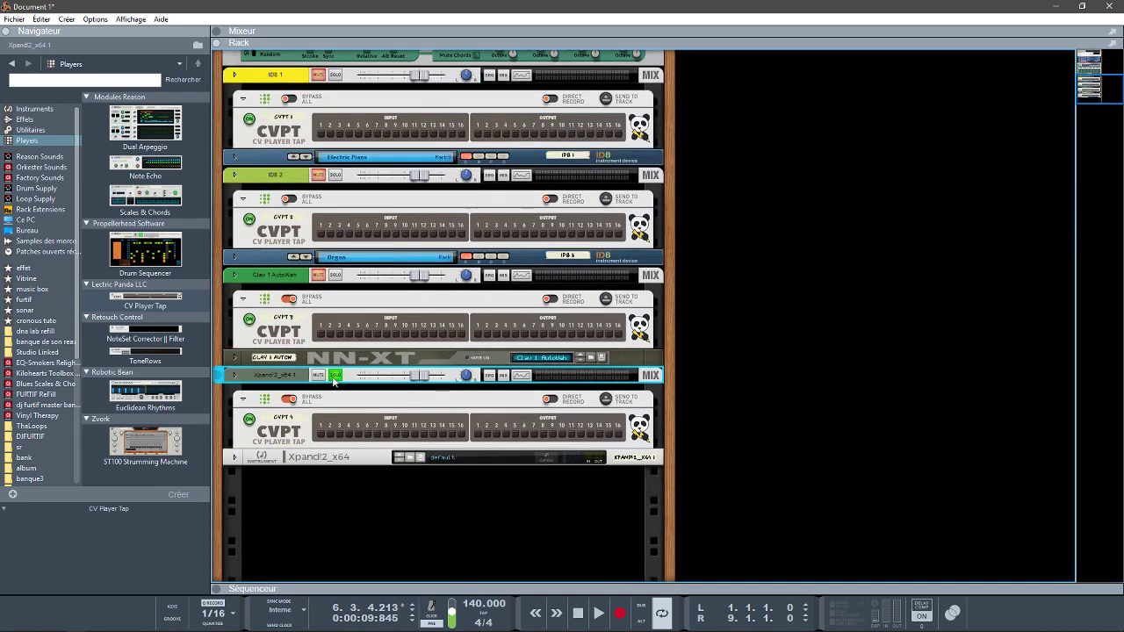
left_click(335, 375)
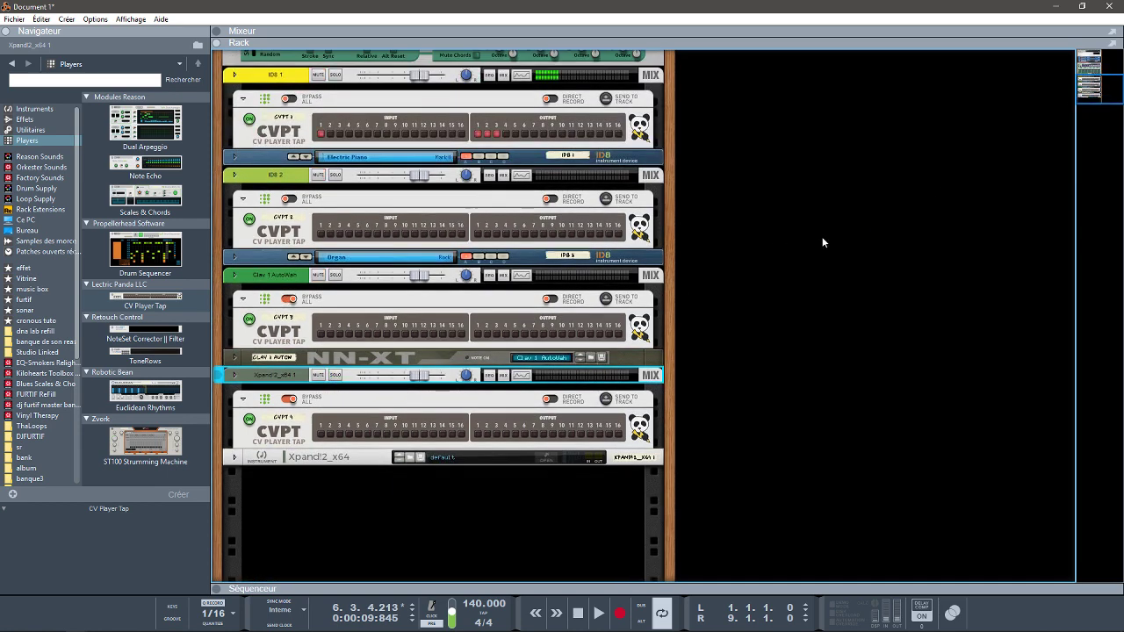
Select the Minor Triads track in the sequencer and show the AutoTheory device in the full rack
left_click_drag(1081, 92, 1072, 67)
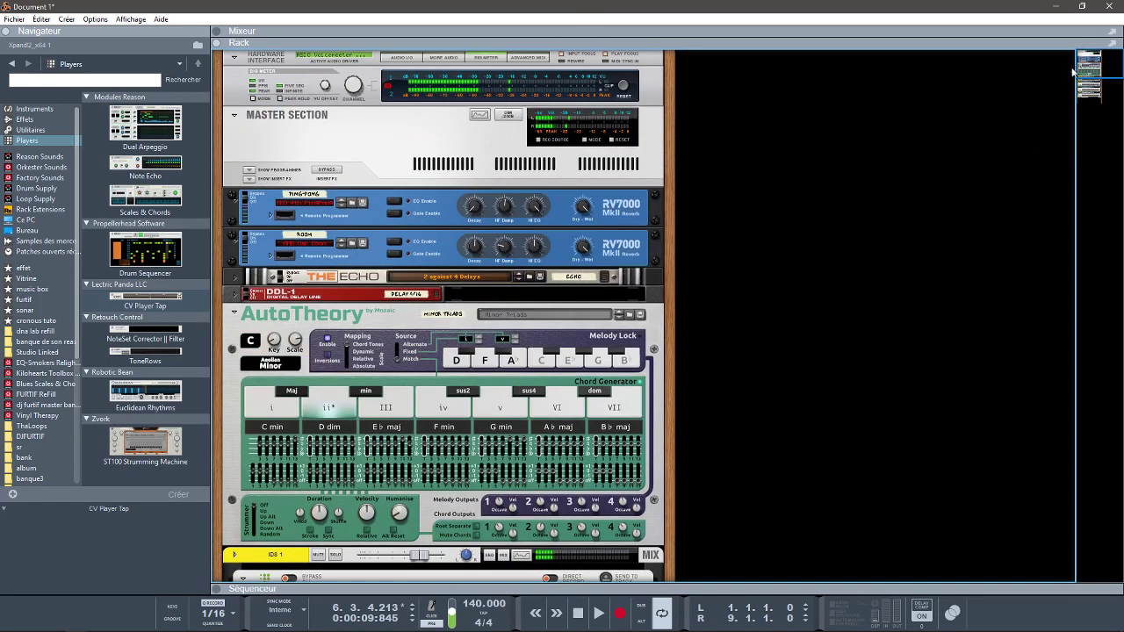
left_click(220, 589)
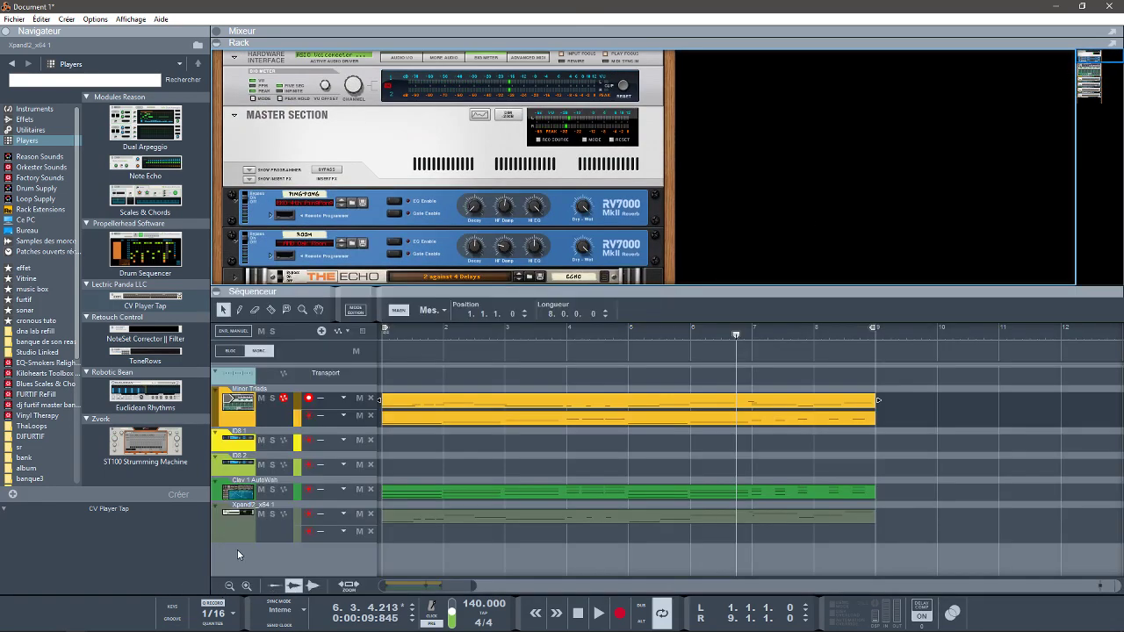
left_click(240, 417)
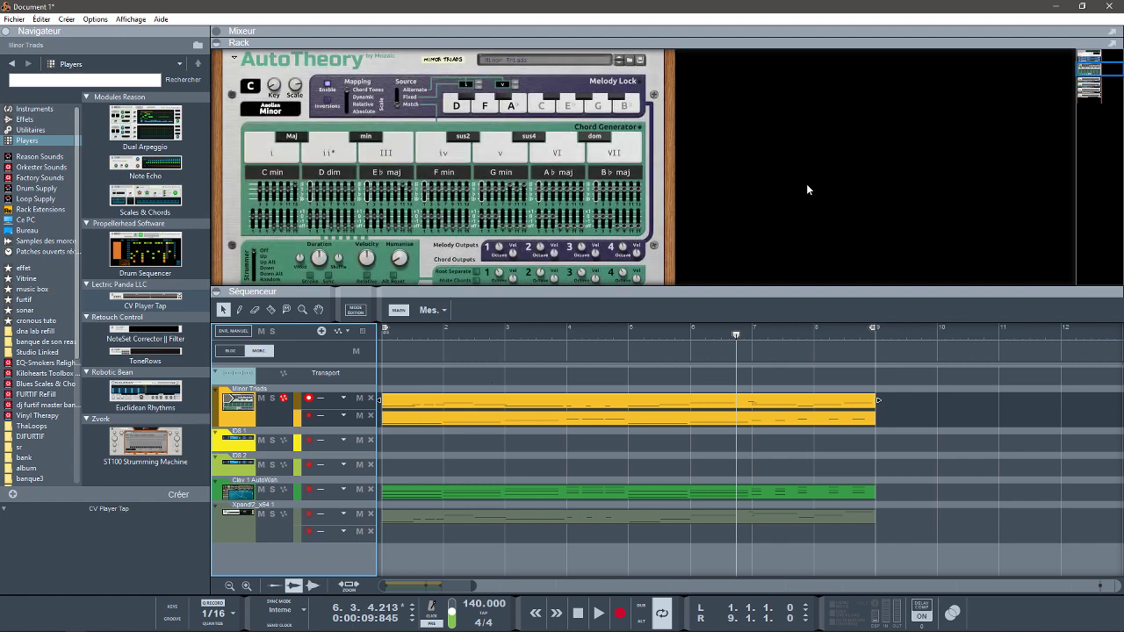
left_click(217, 292)
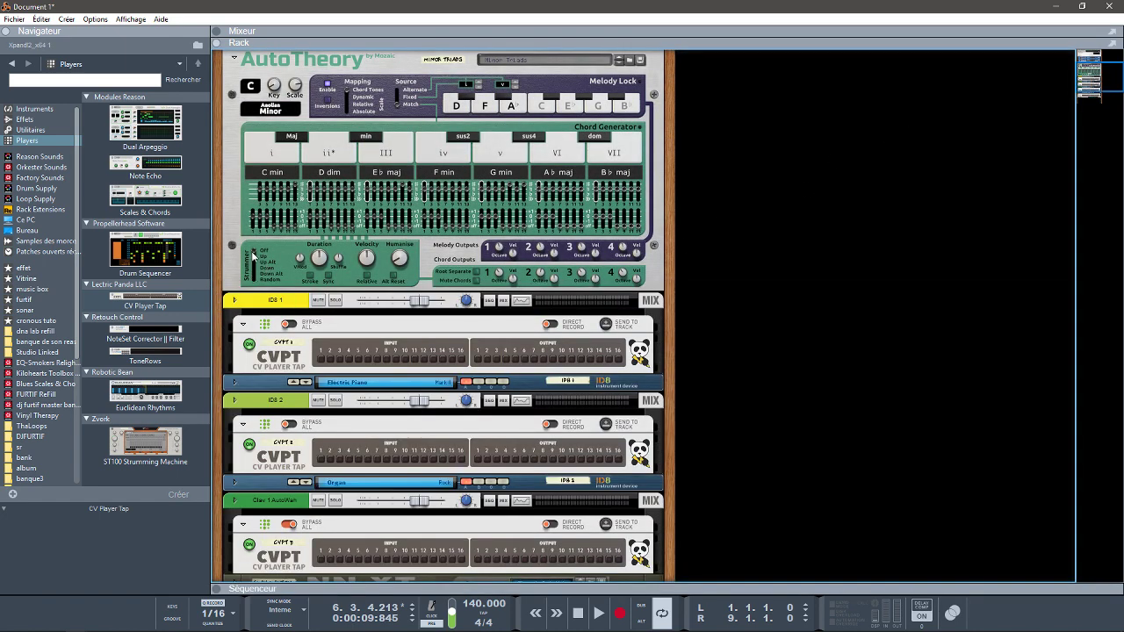
Set AutoTheory's strum mode to Up and try different strum Duration and Shuffle amounts while playing chords
left_click(254, 256)
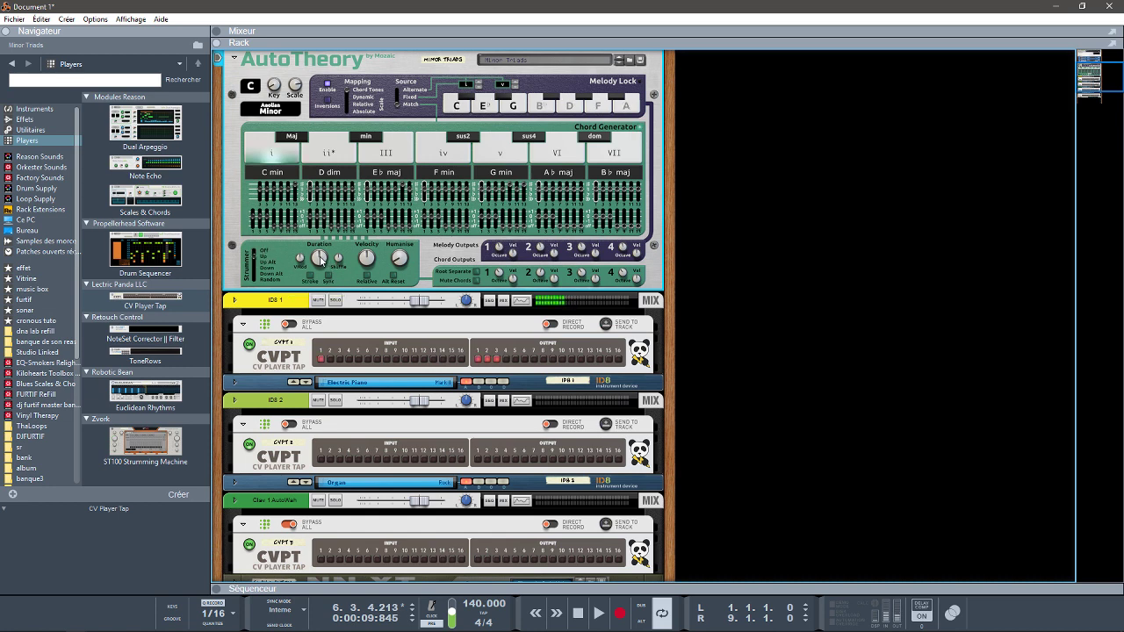
left_click_drag(322, 282, 325, 298)
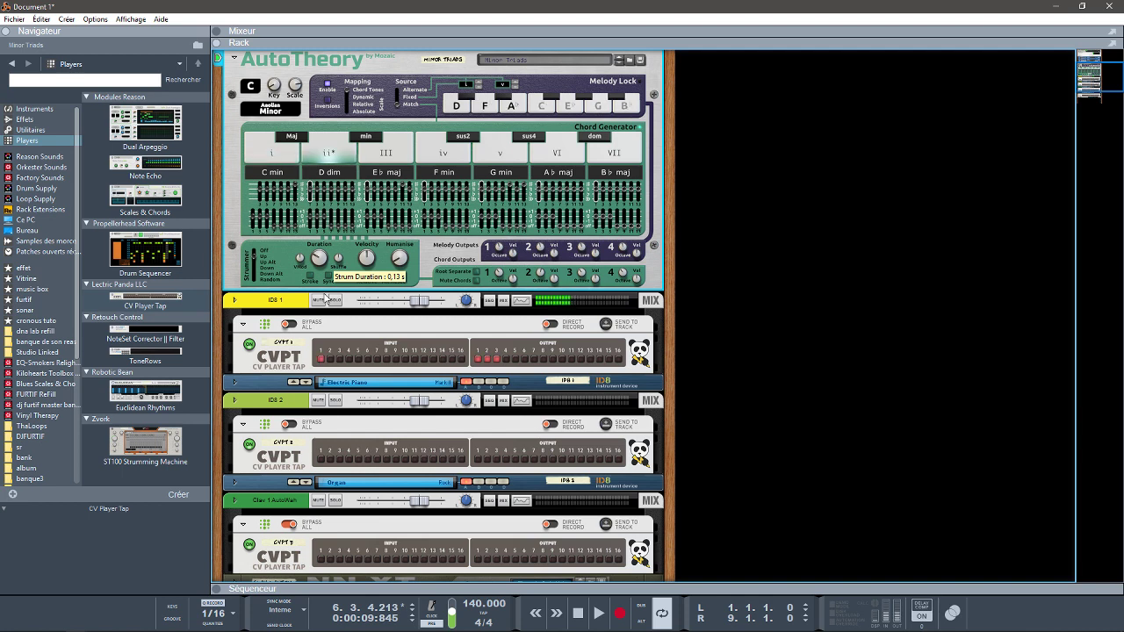
left_click_drag(326, 298, 308, 159)
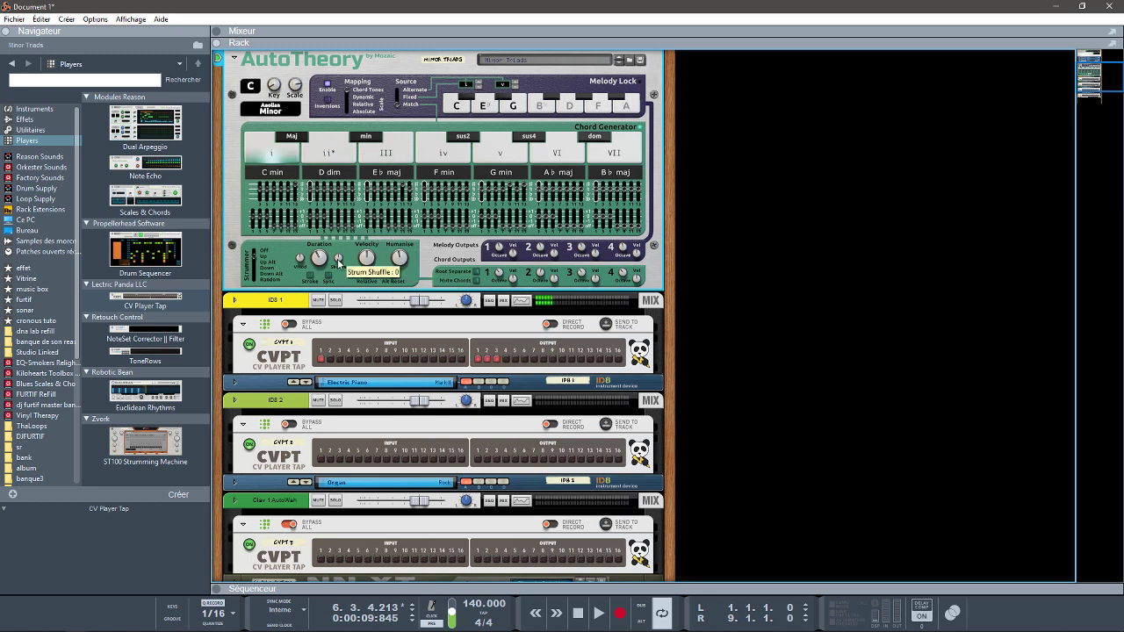
left_click_drag(334, 259, 331, 238)
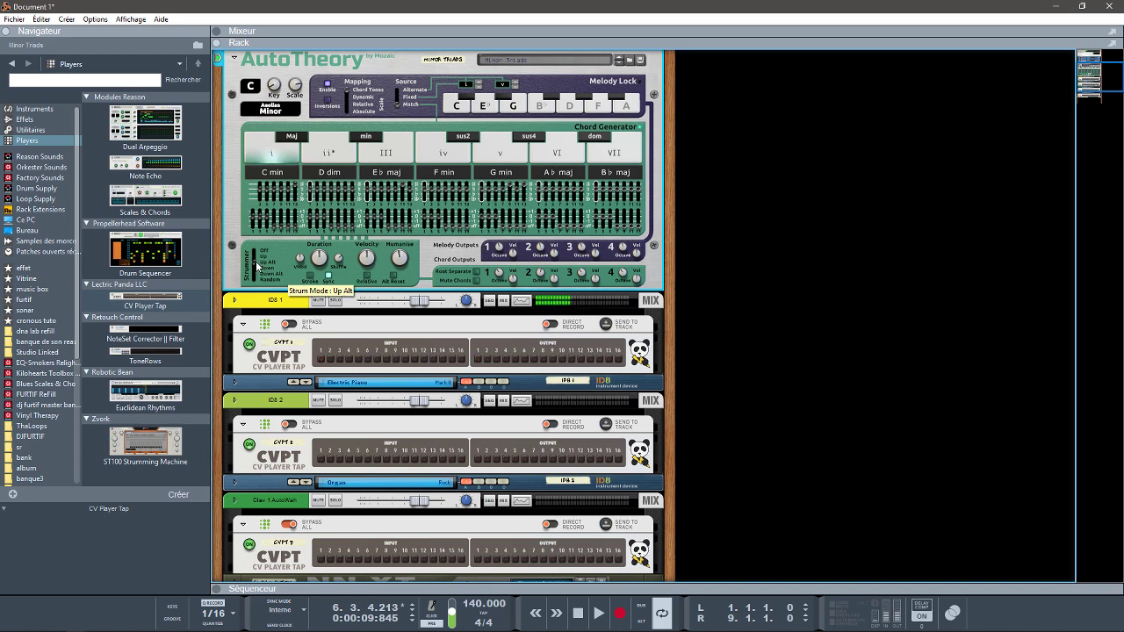
Switch AutoTheory's strum mode through Down, Down Alt and Random while playing chords
left_click(255, 269)
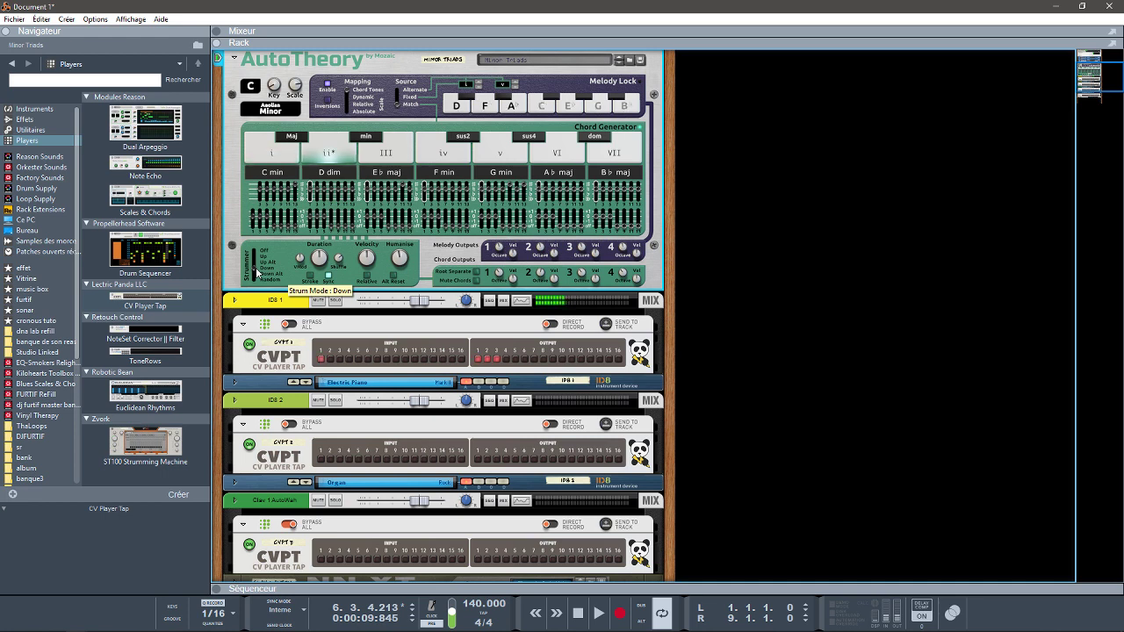
left_click(261, 279)
left_click(261, 283)
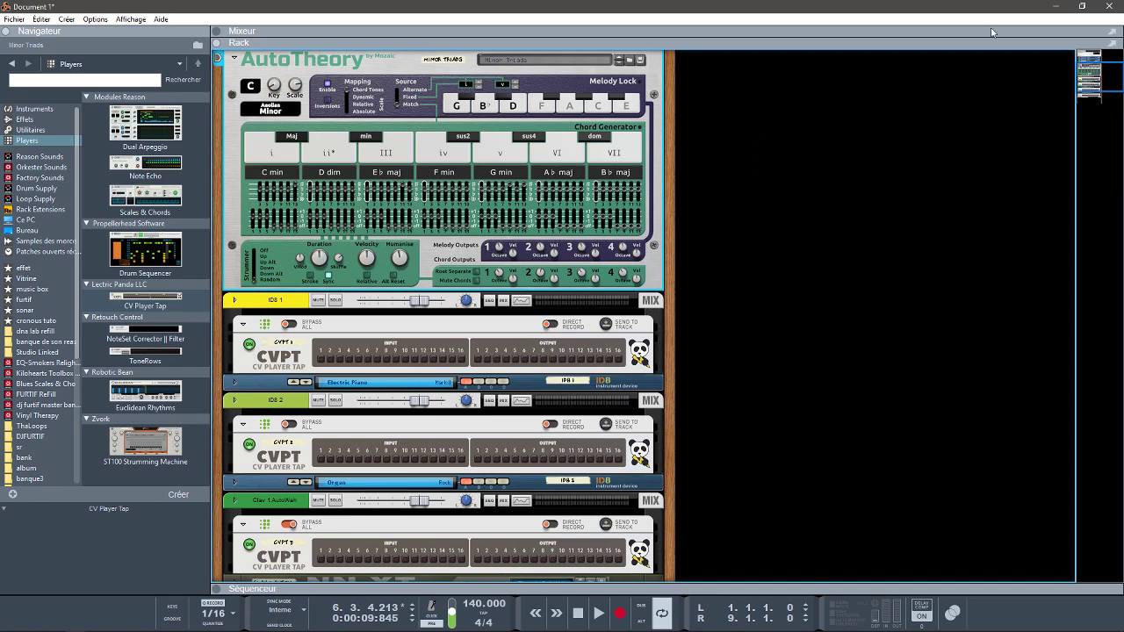
Close Document 1 without saving the changes
left_click(1106, 7)
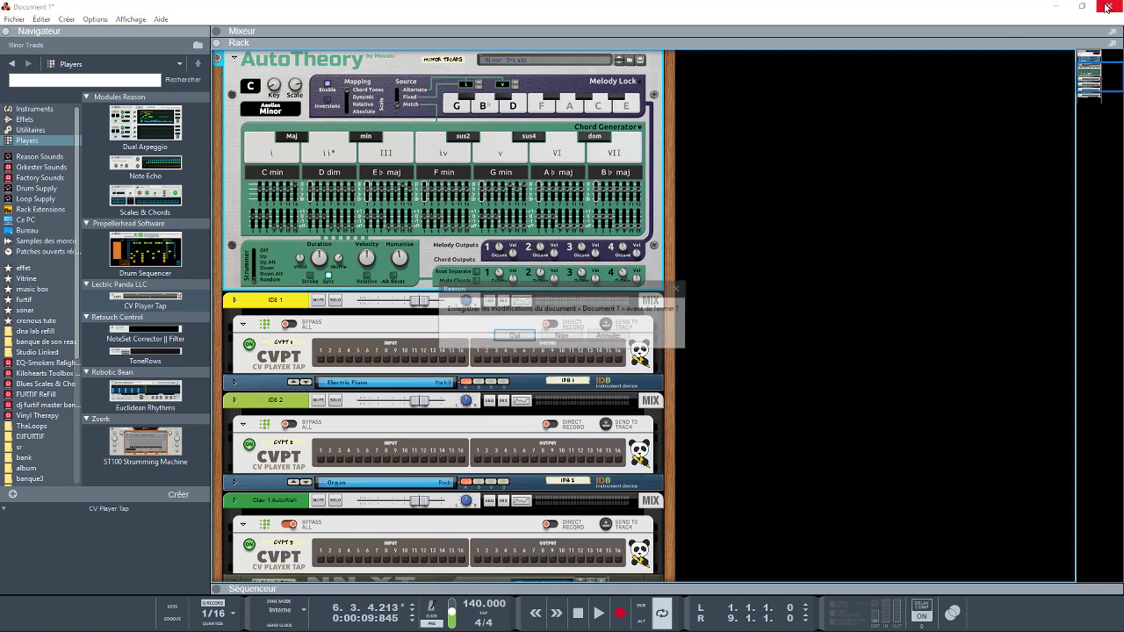
left_click(562, 336)
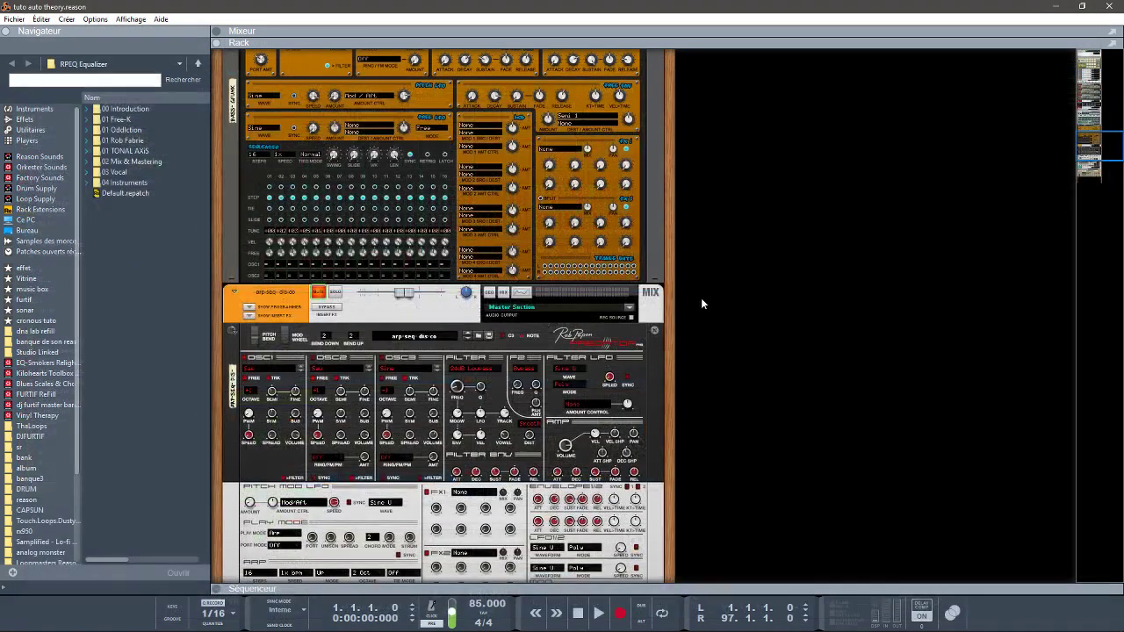
Fold the Kong drum device and its four output mix channels in the rack
left_click_drag(1117, 150, 1095, 65)
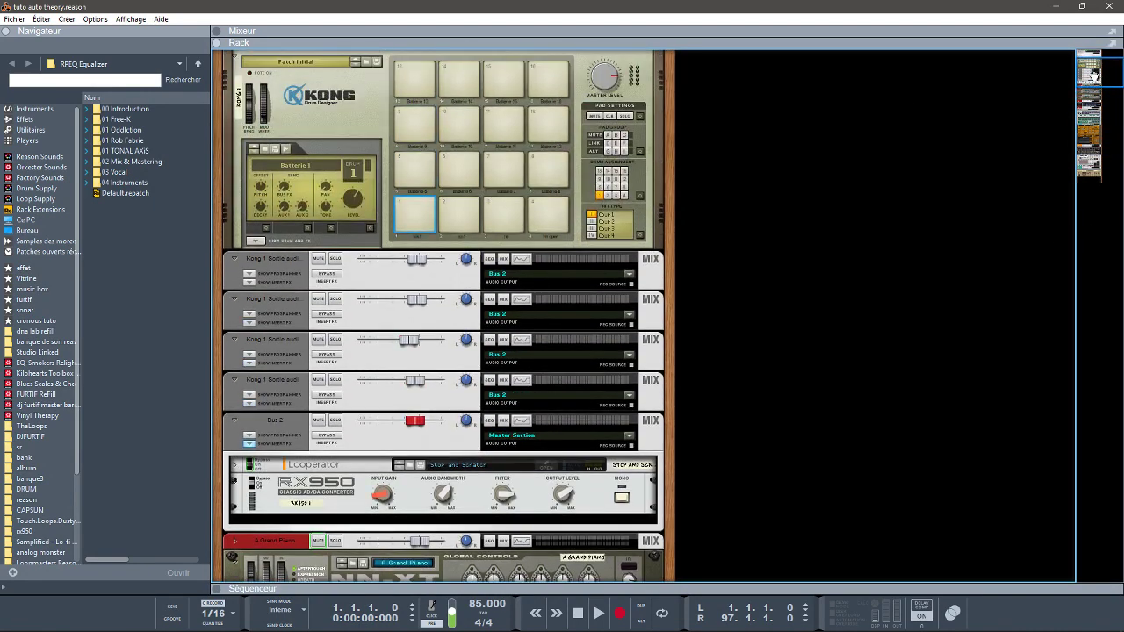
left_click(234, 58)
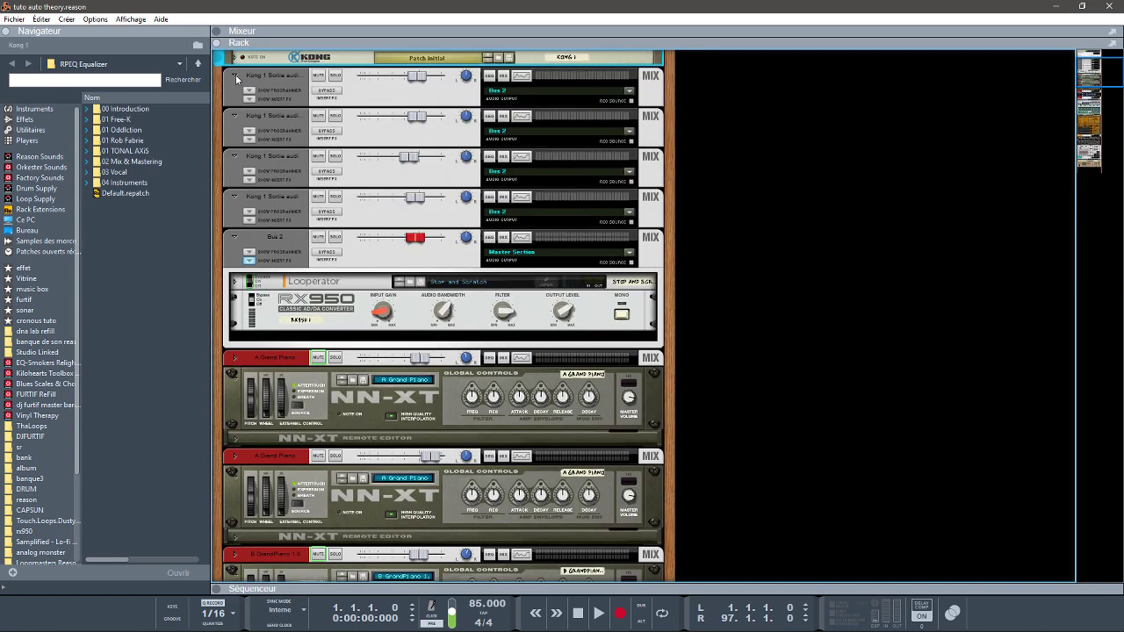
left_click(234, 77)
left_click(235, 93)
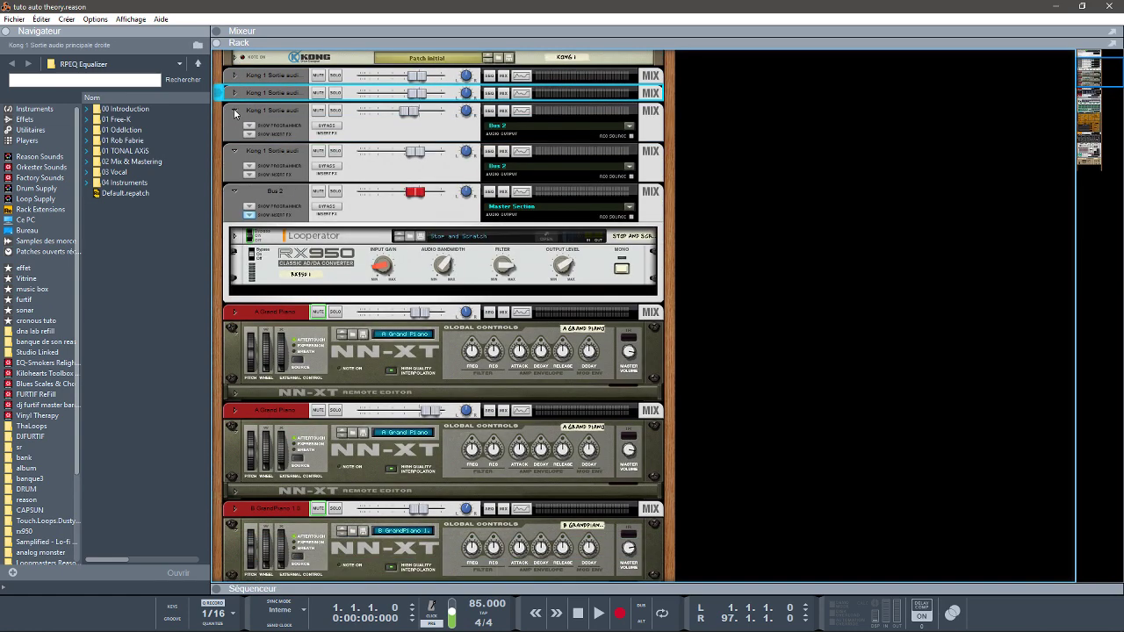
left_click(234, 111)
left_click(234, 129)
Expand the Bus 2 channel and examine the Stop and Scratch pattern in its Looperator insert effect
left_click(234, 145)
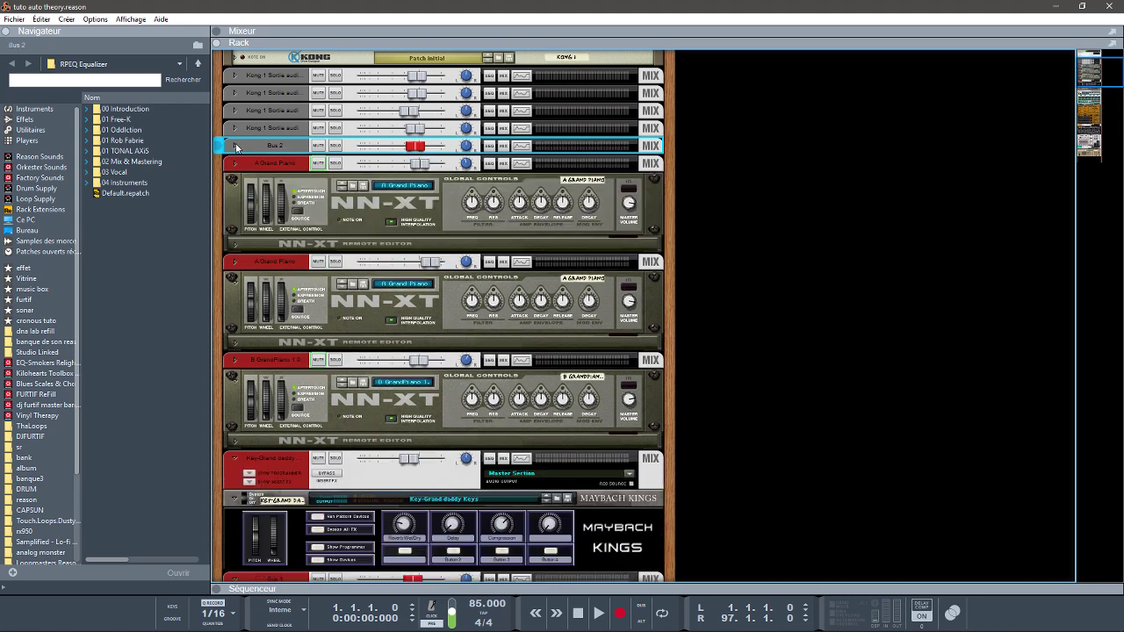
left_click(233, 145)
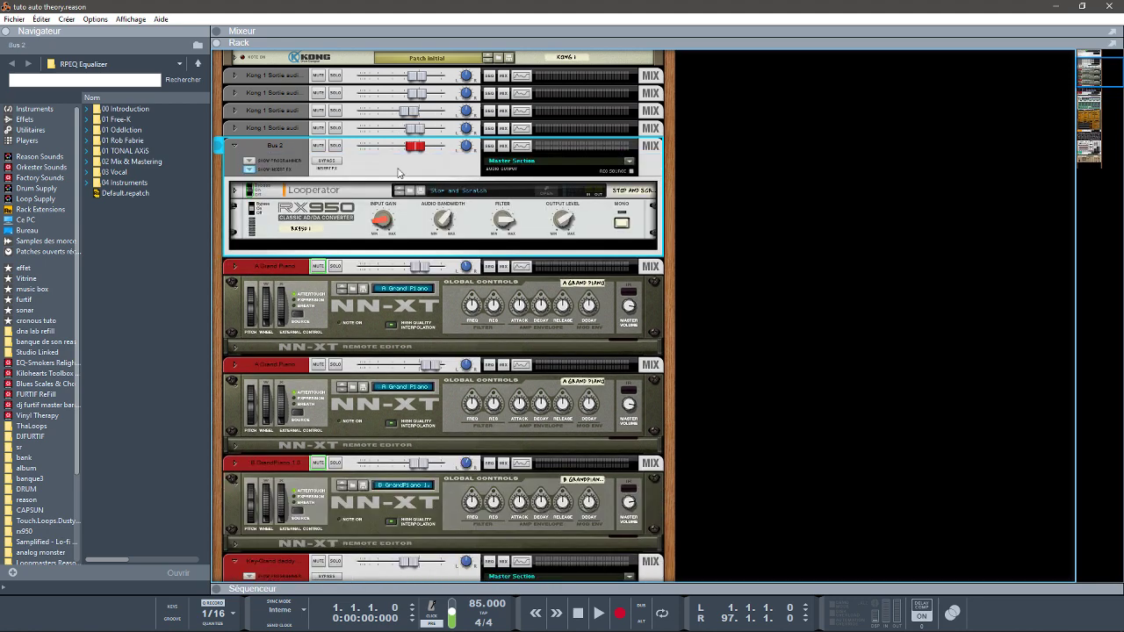
left_click(548, 191)
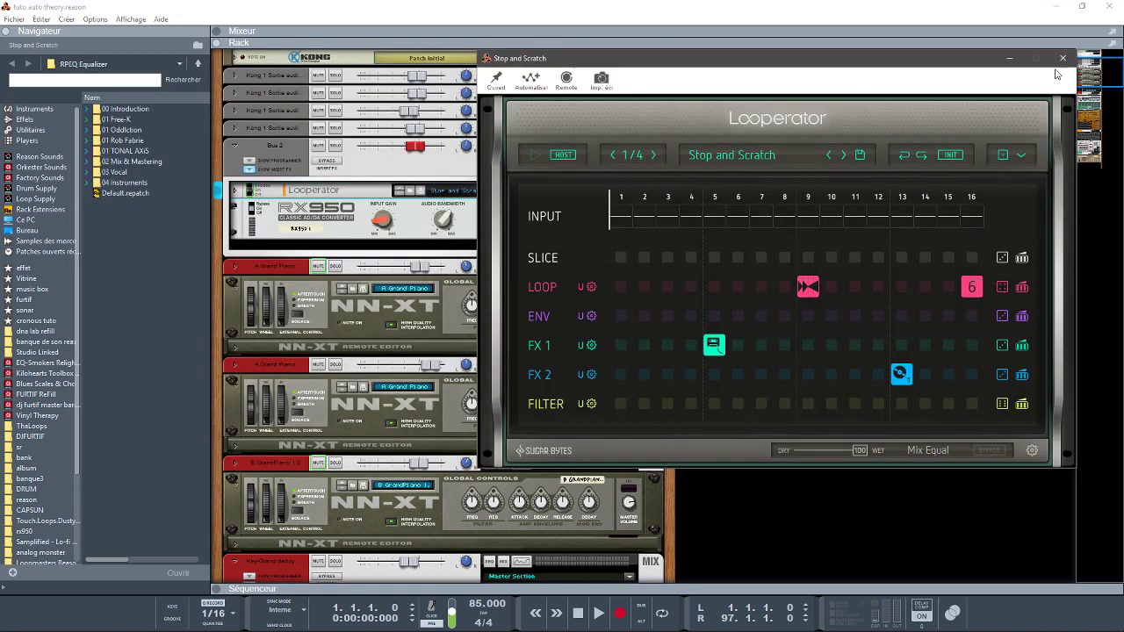
left_click(1062, 58)
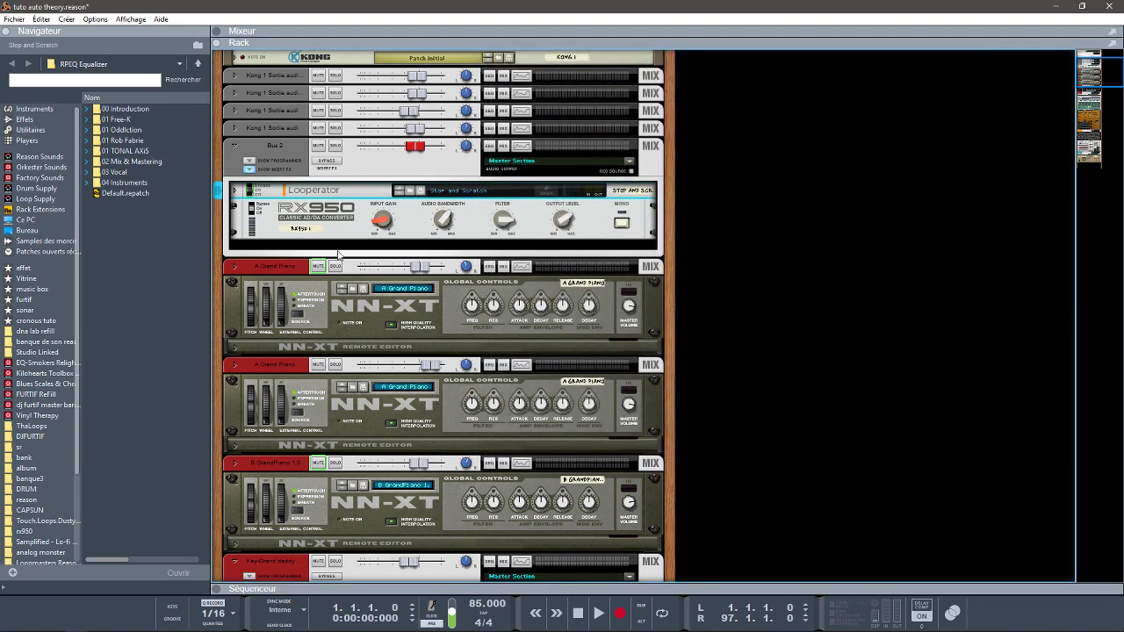
Solo Bus 2 and listen to the drums with the sequencer shown, skipping ahead to around bar 8, and clear the solo
left_click(335, 146)
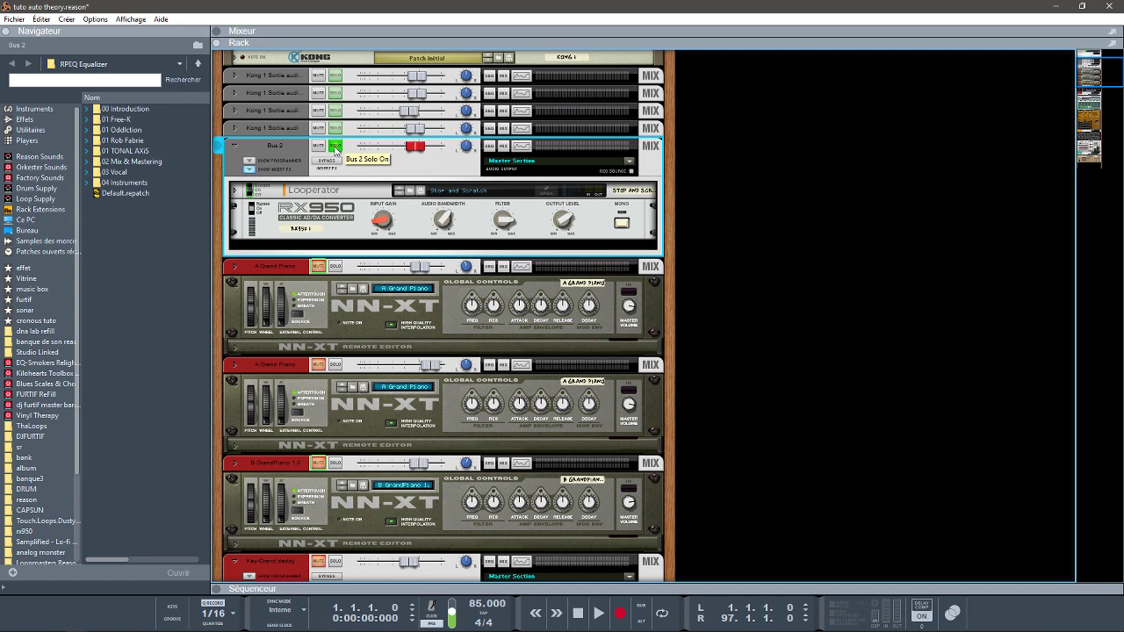
key("space")
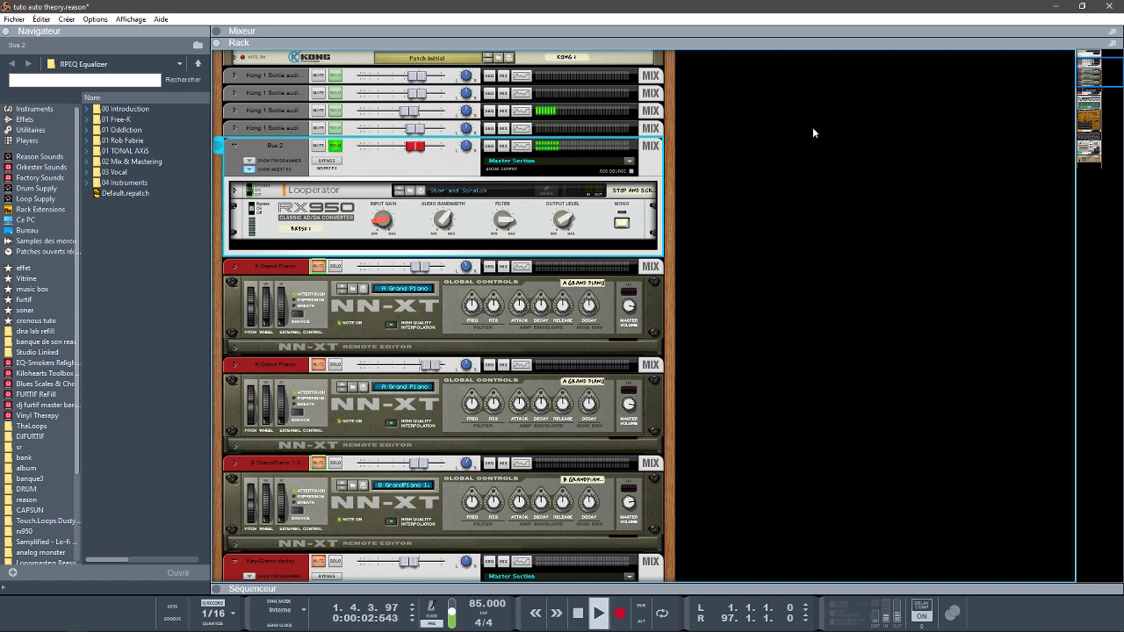
left_click_drag(1106, 68, 1101, 61)
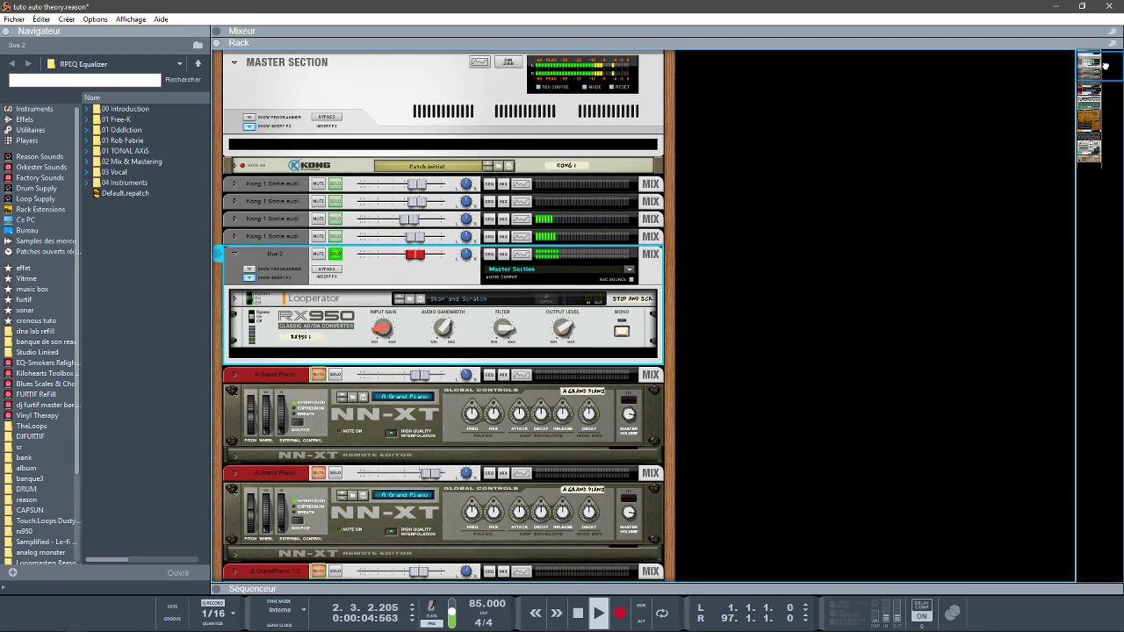
left_click(218, 589)
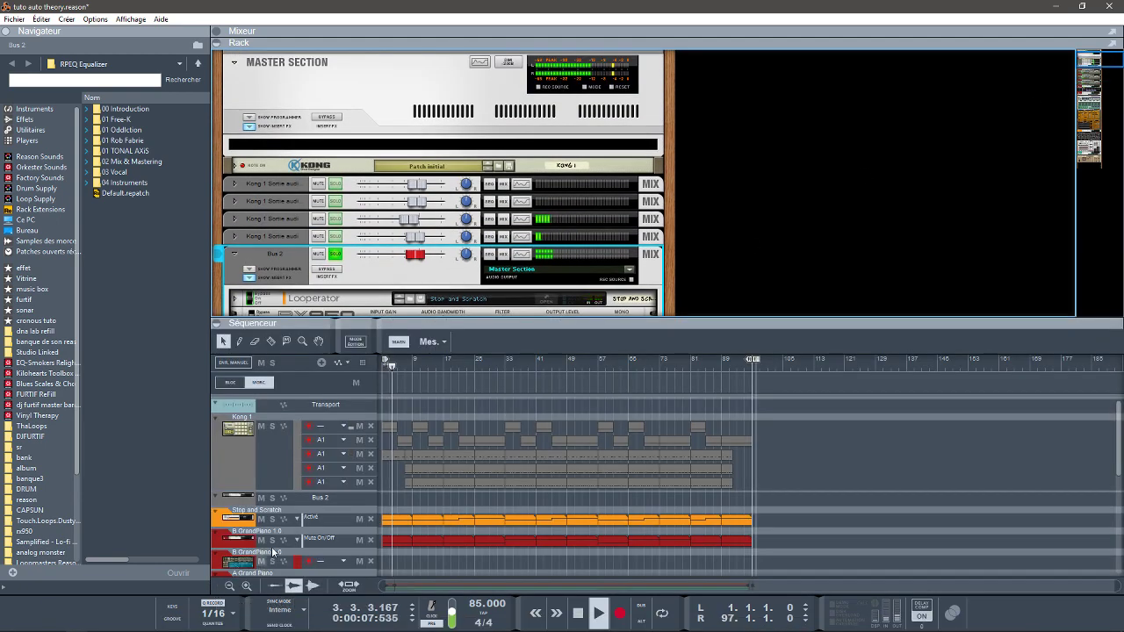
left_click(409, 363)
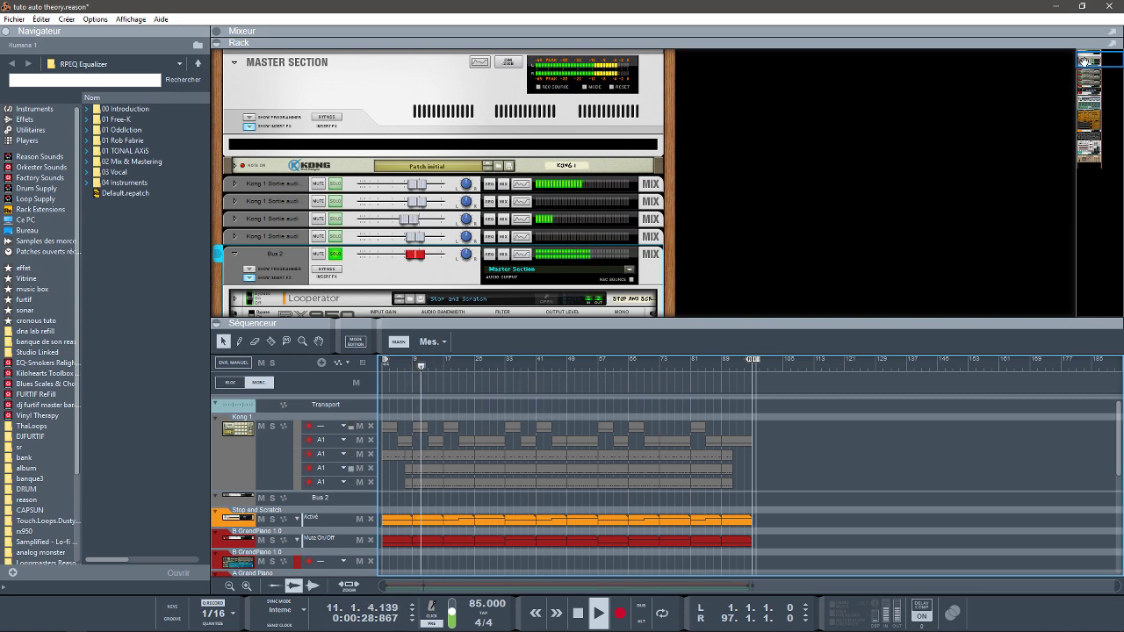
left_click_drag(1087, 61, 1087, 72)
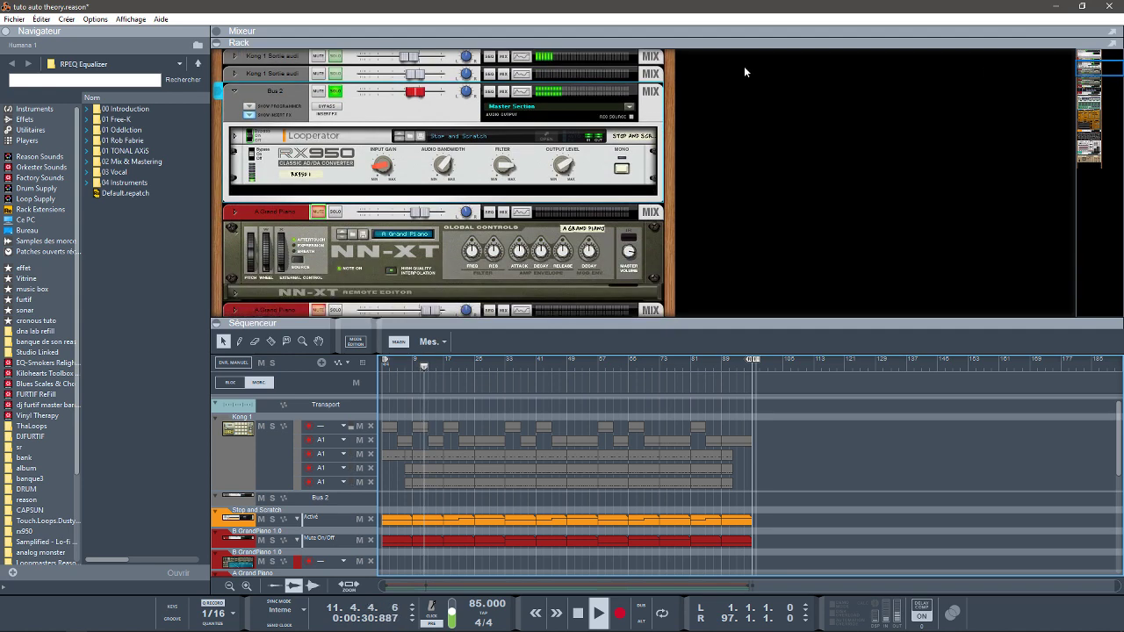
left_click(335, 91)
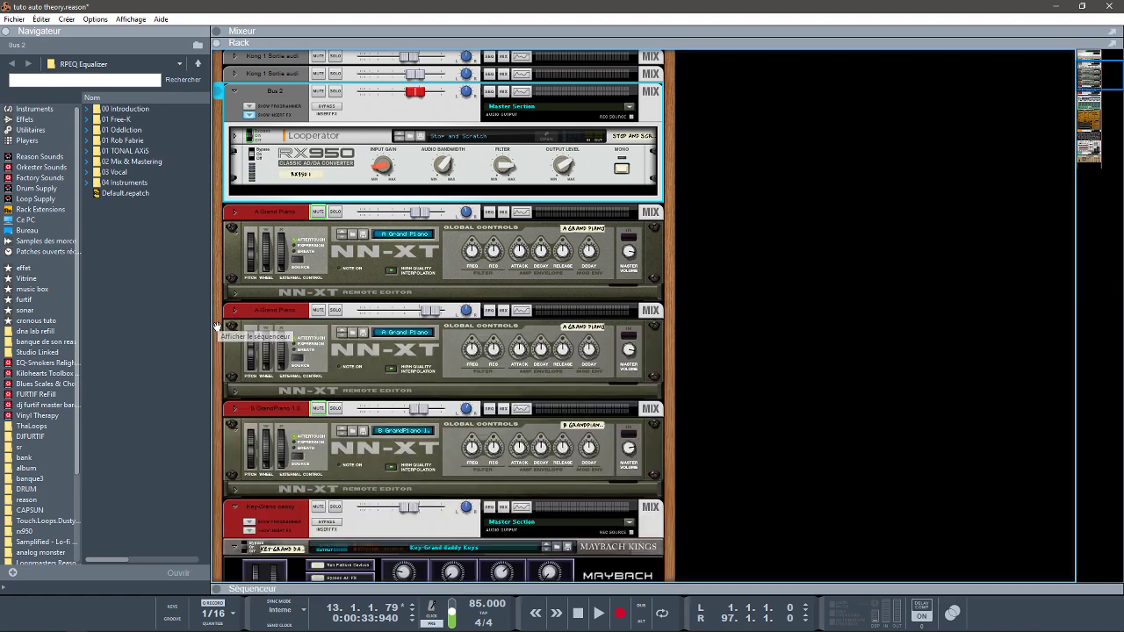
Hide the sequencer and examine AutoTheory's chord and melody CV cabling on the back of the rack
left_click(217, 323)
left_click_drag(1109, 60, 1107, 91)
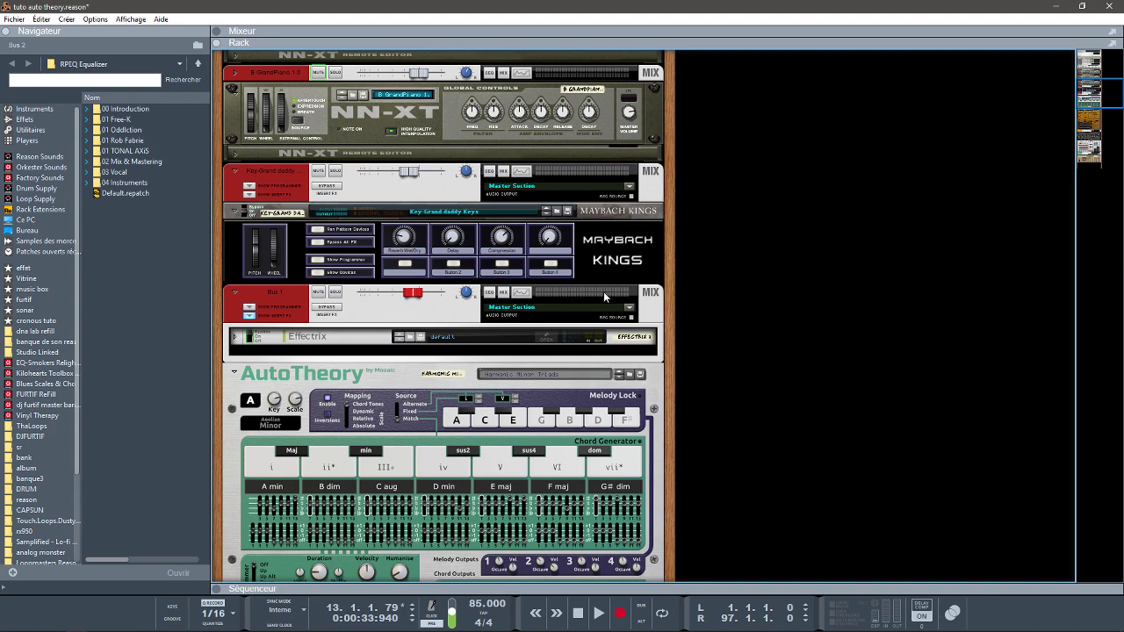
key("Tab")
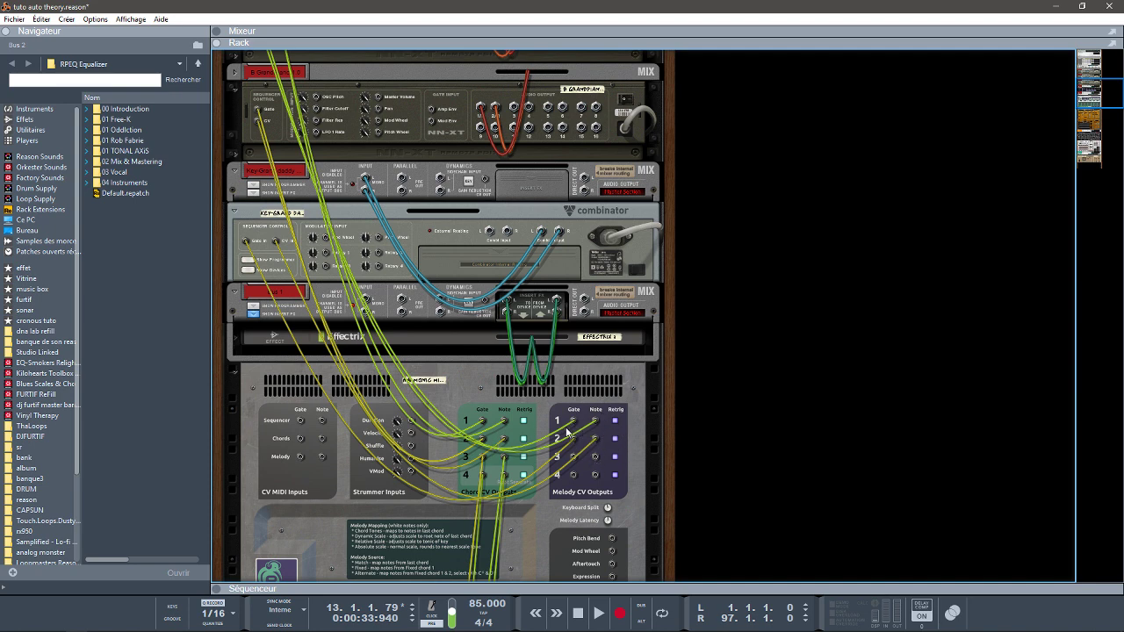
key("Tab")
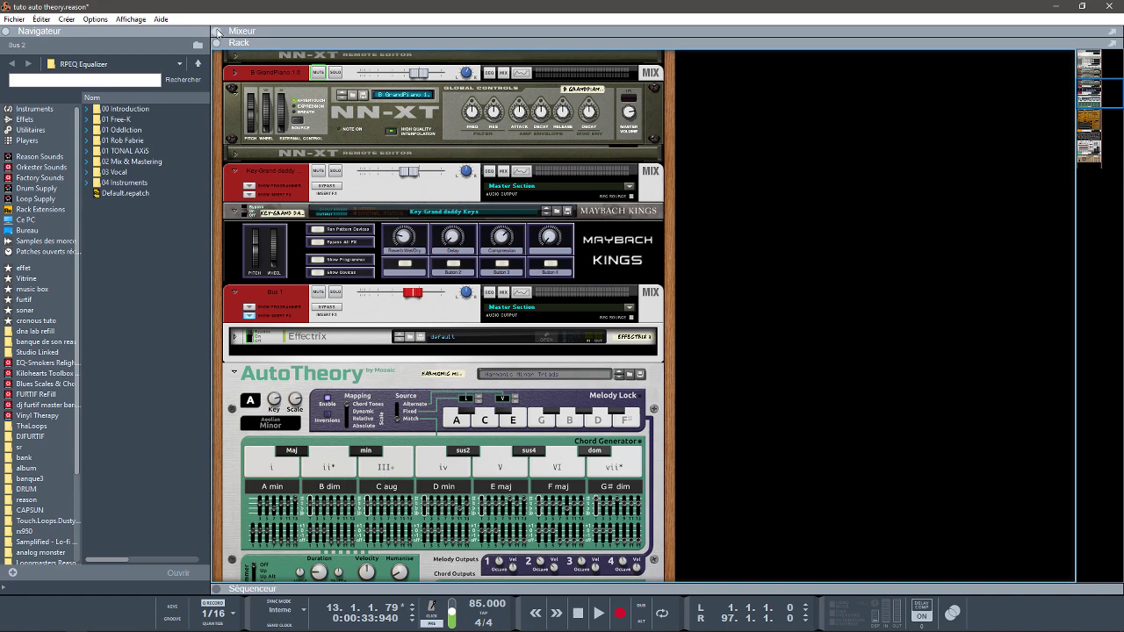
Show the mixer and solo Humana 1, arp-seq-dis-co, bass-Gfunk 01, Bus 1, Key-Grand daddy and the three grand piano channels
left_click(220, 32)
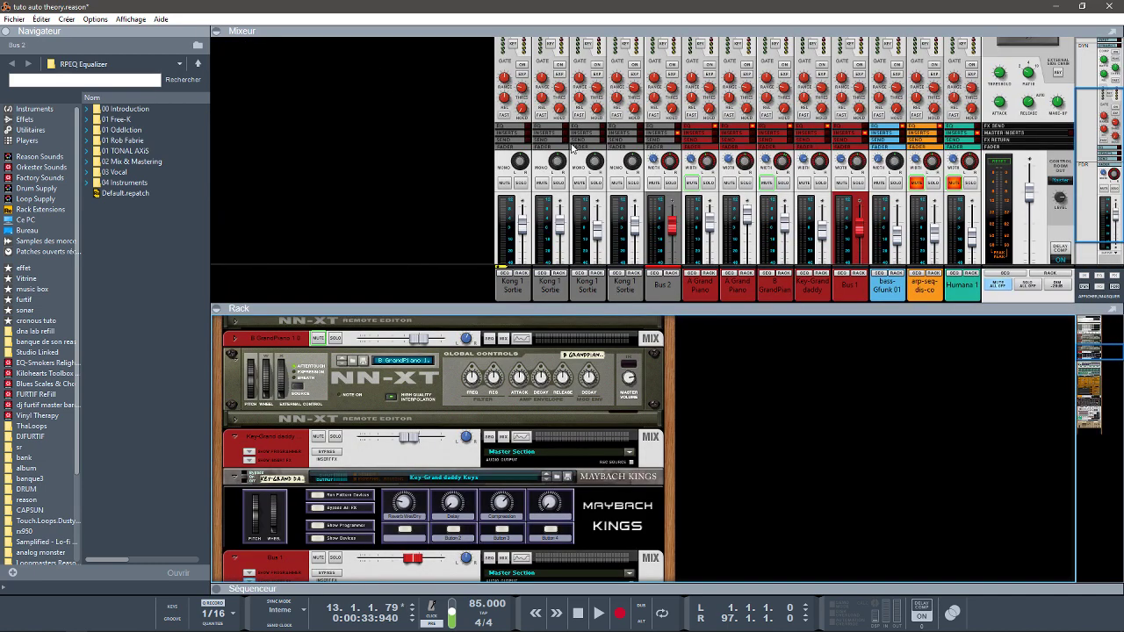
left_click(970, 183)
left_click(932, 183)
left_click(896, 183)
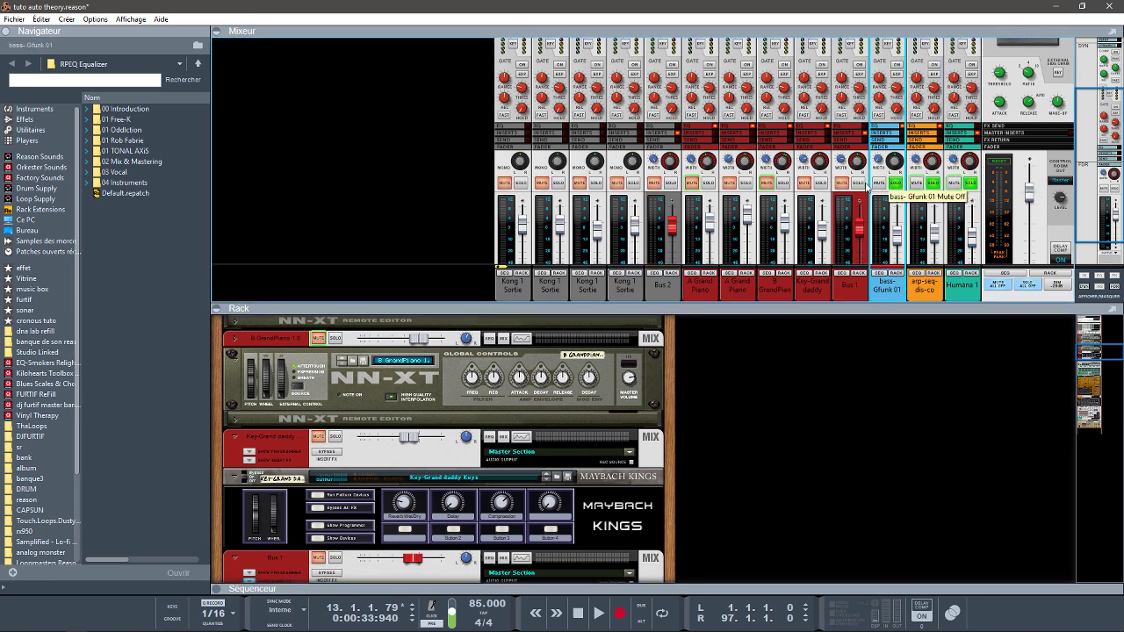
left_click(858, 182)
left_click(821, 183)
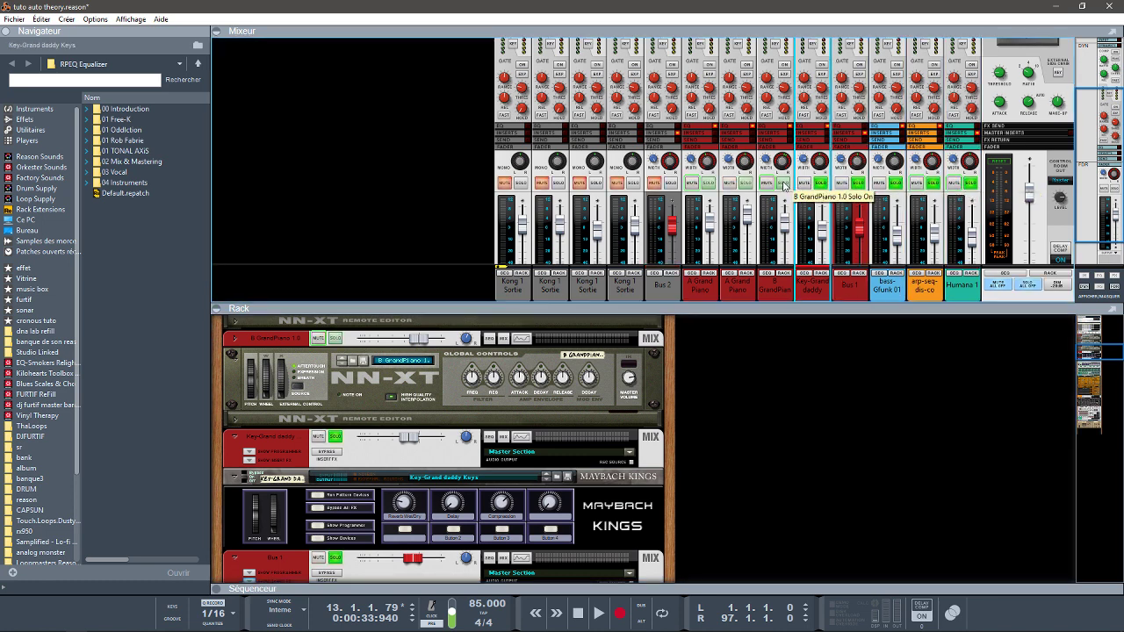
left_click(783, 183)
left_click(746, 183)
left_click(707, 182)
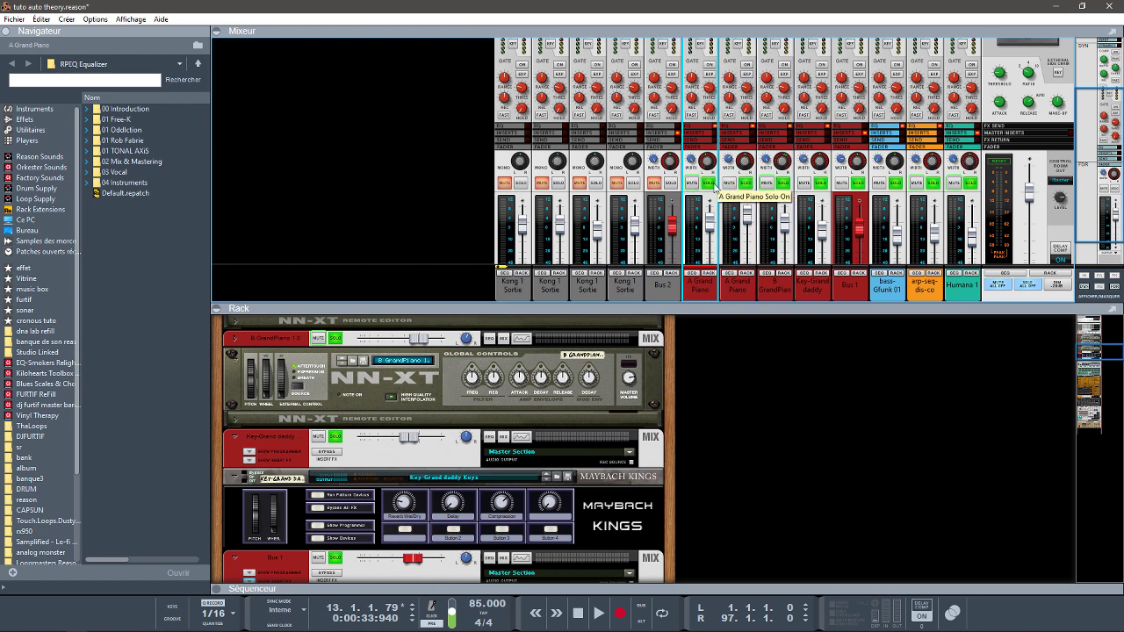
Play the soloed channels with the sequencer shown and the mixer hidden, and watch AutoTheory's chord and melody keys respond
key("space")
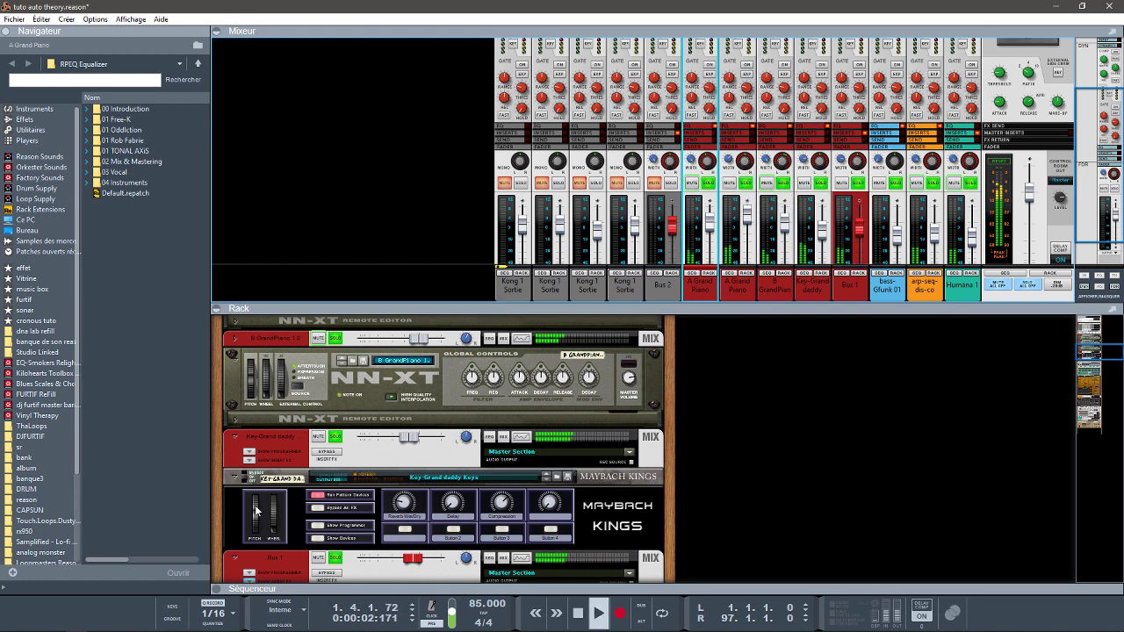
left_click(217, 589)
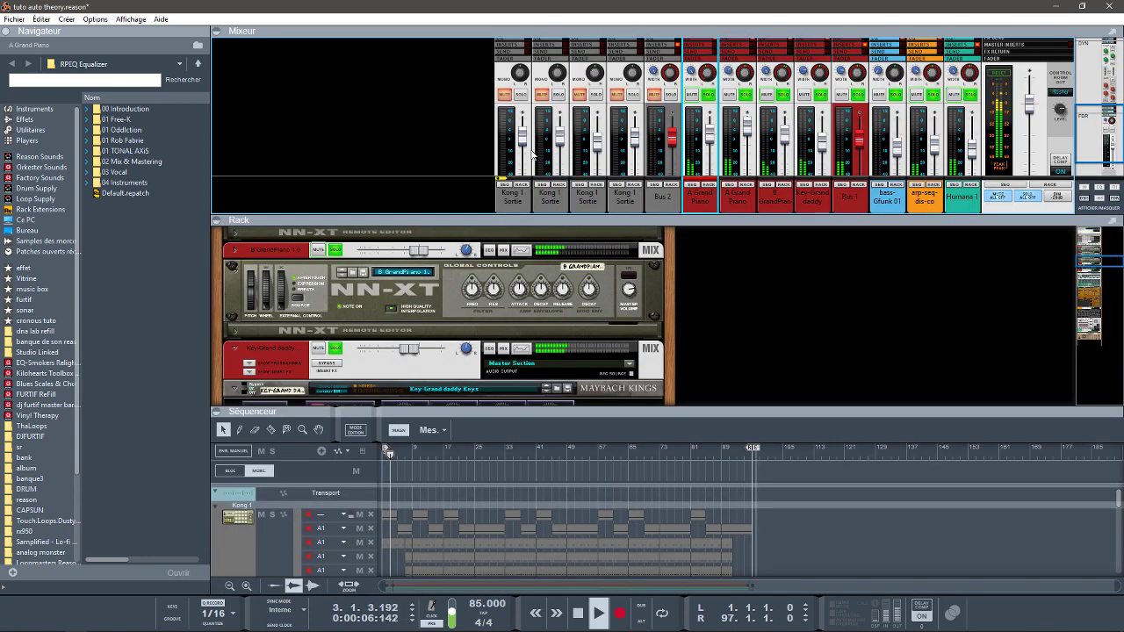
left_click(232, 32)
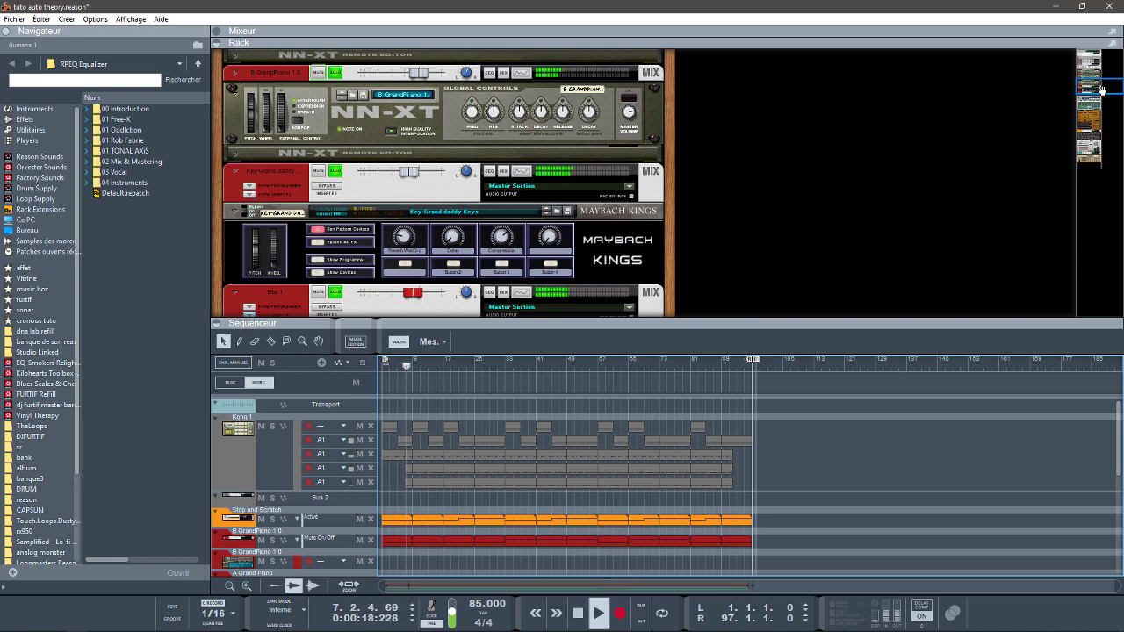
left_click_drag(1101, 89, 1105, 104)
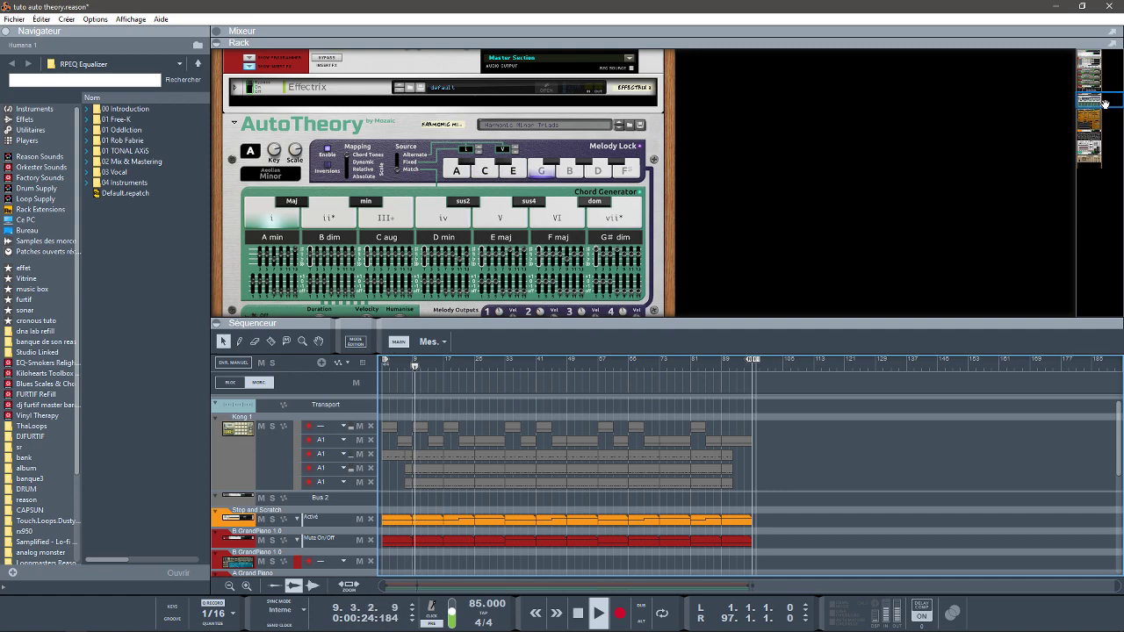
key("space")
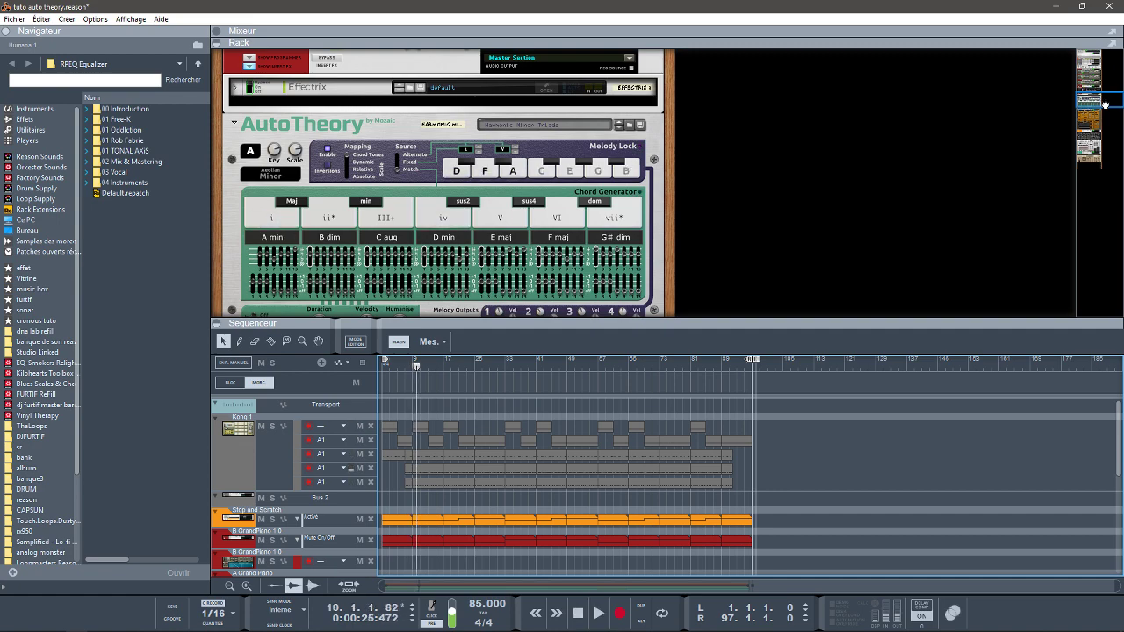
Examine the note CV and audio cabling of the Humana and Predator synths on the back of the full rack
left_click_drag(1105, 104, 1109, 151)
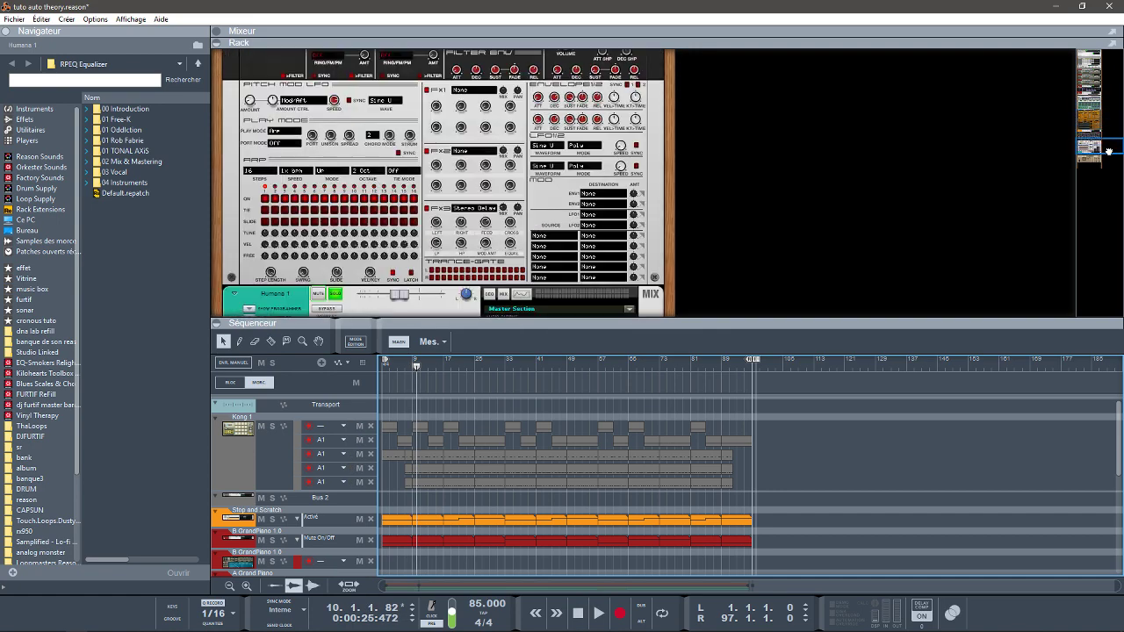
left_click(218, 326)
key("Tab")
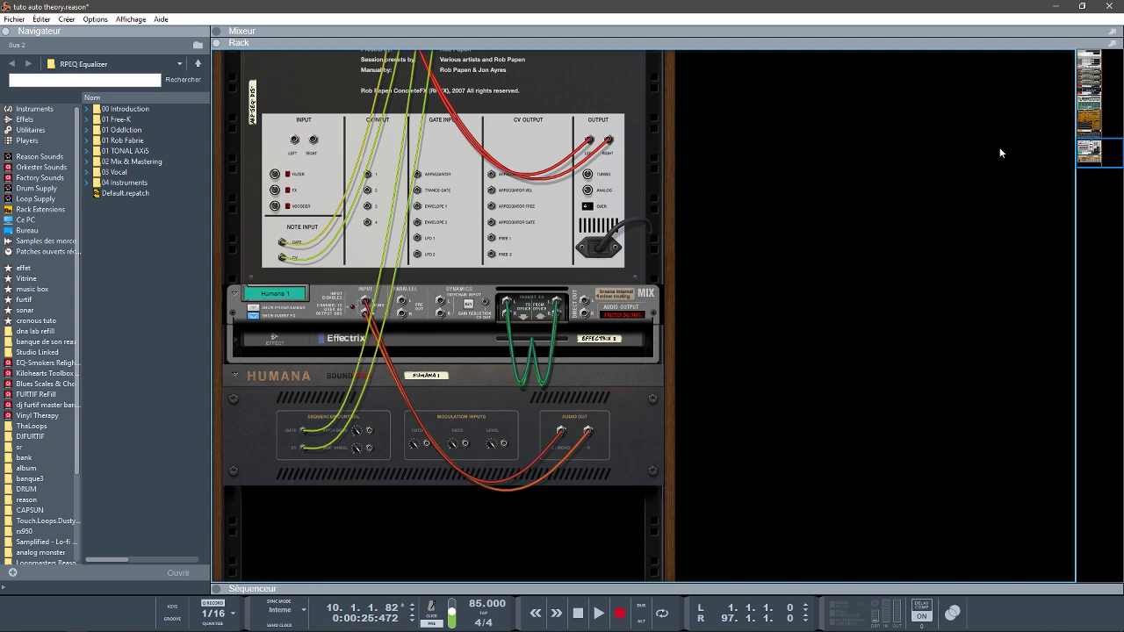
scroll(1058, 149, "up", 5)
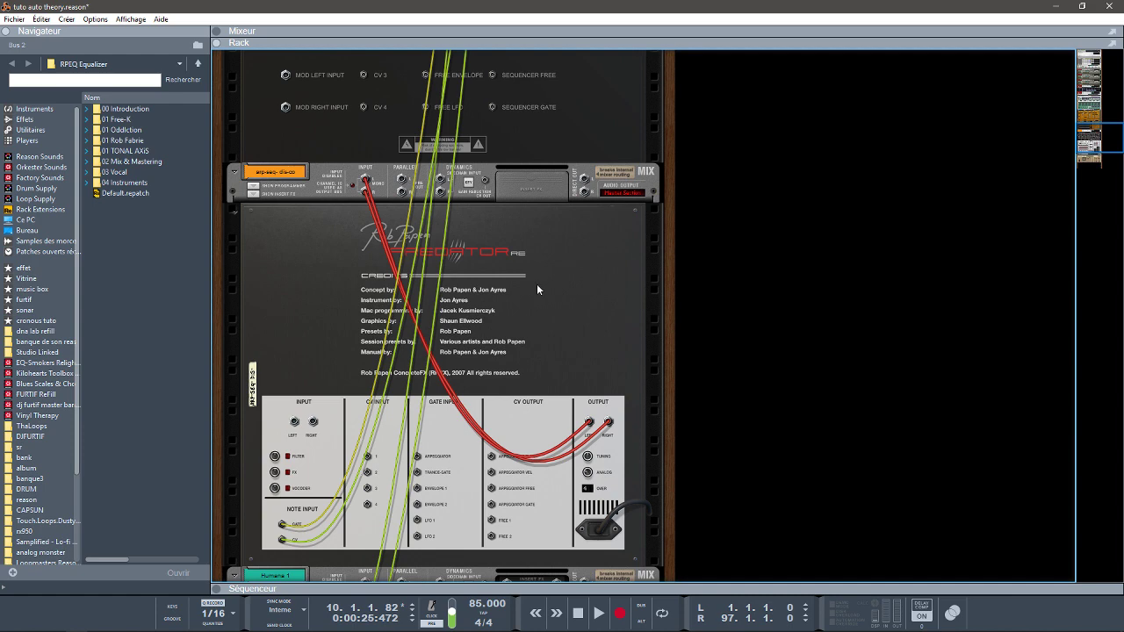
key("Tab")
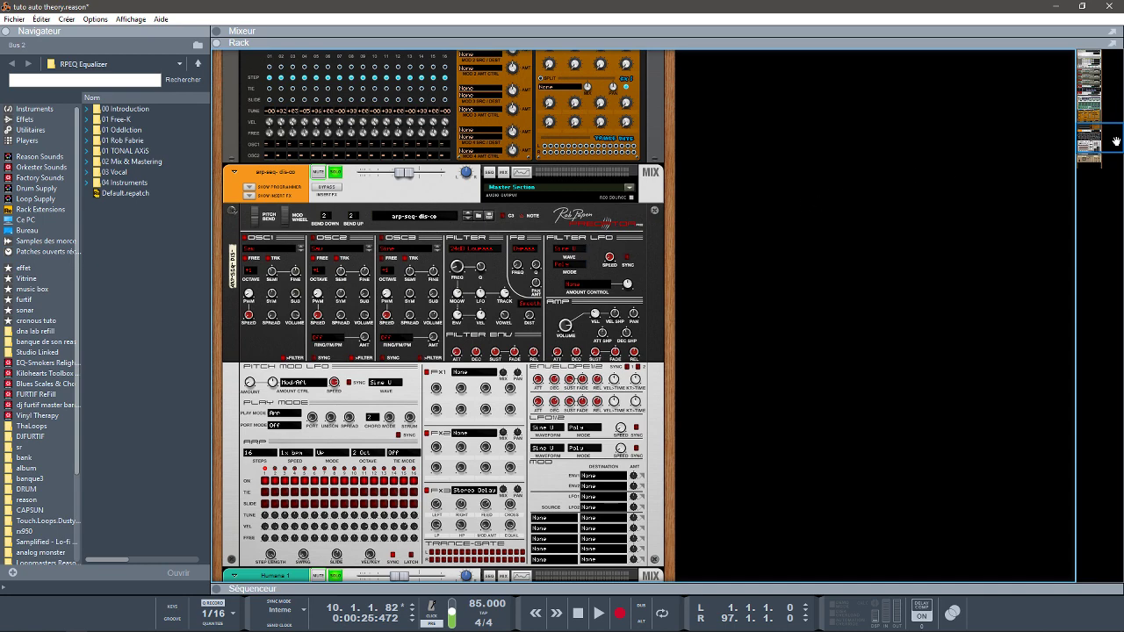
Fold the bass-Gfunk 01 synth, the arp-seq-dis-co channel with its Predator synth, and the Humana instrument
scroll(967, 161, "up", 6)
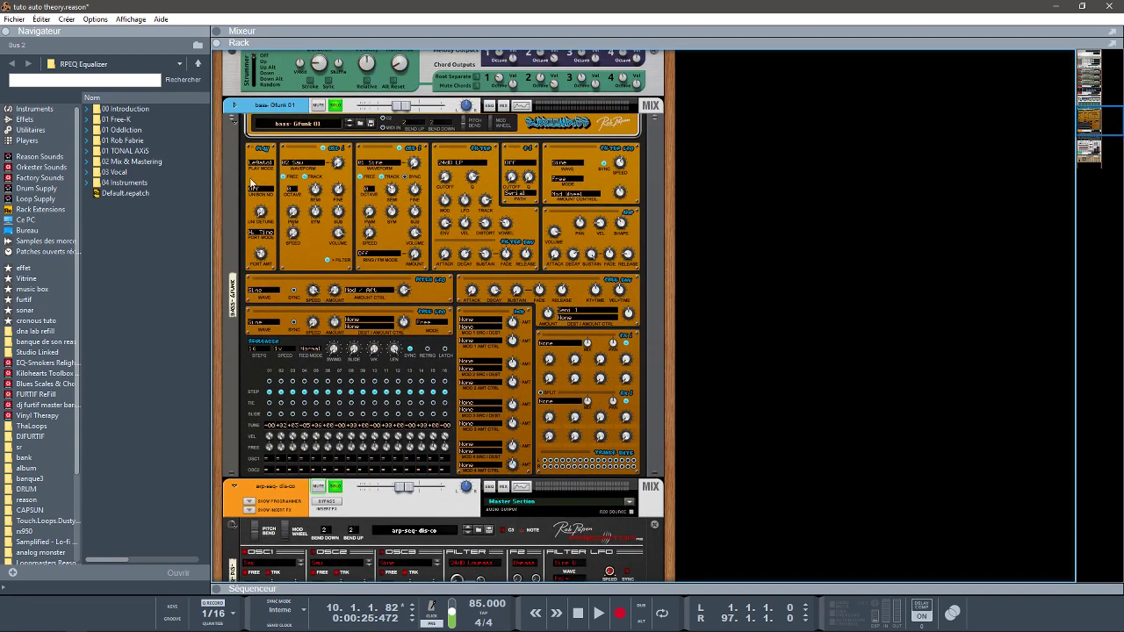
left_click(234, 121)
left_click(235, 142)
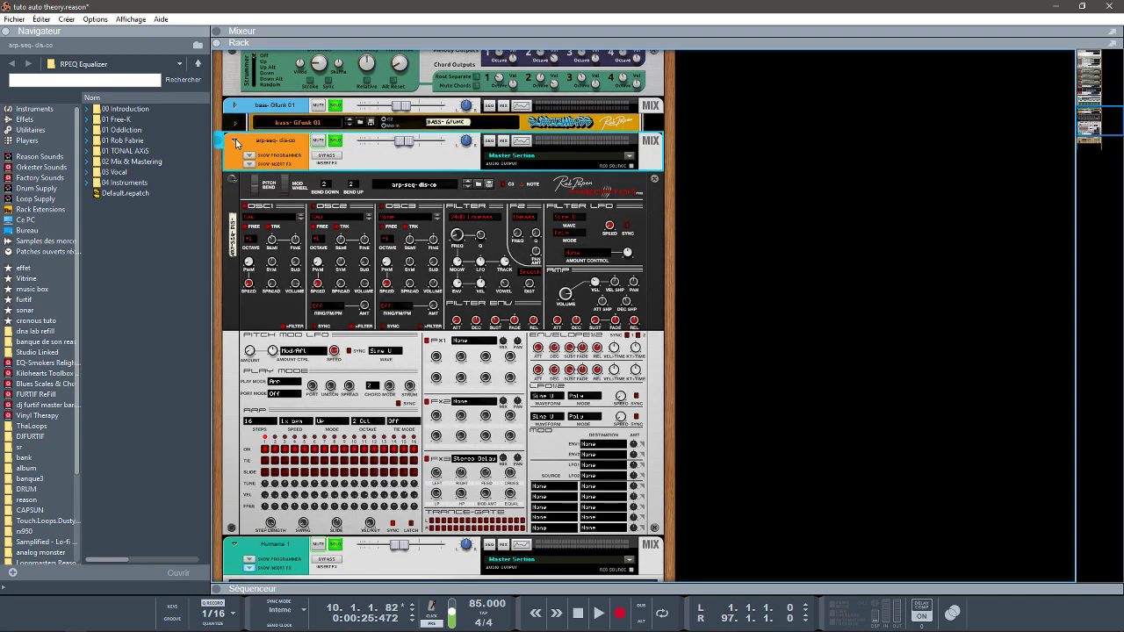
left_click(235, 158)
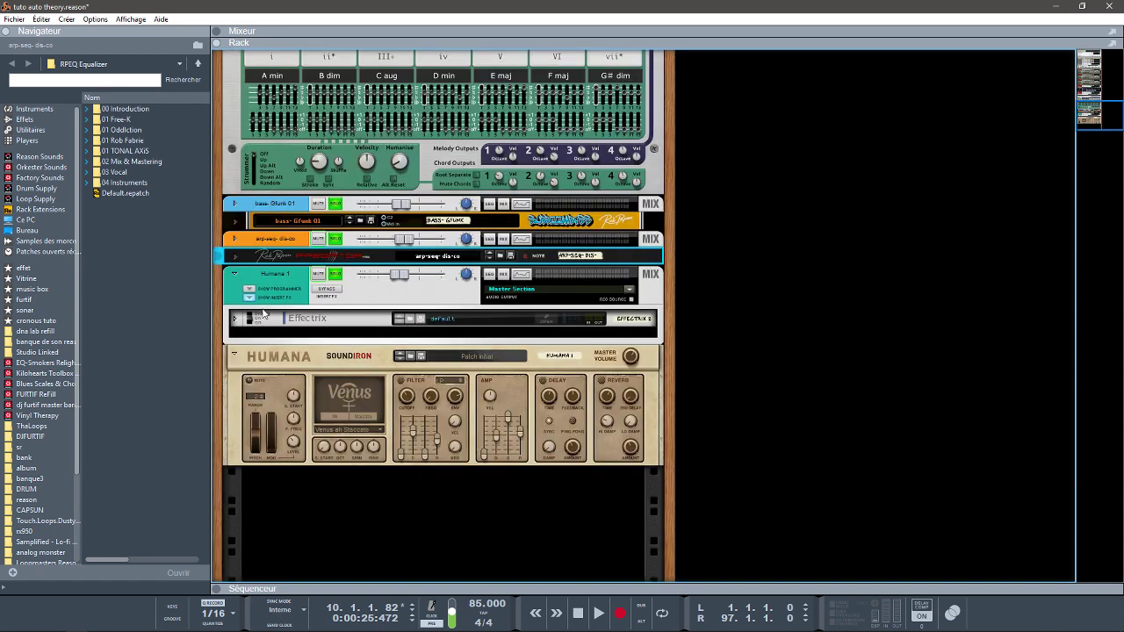
left_click(234, 358)
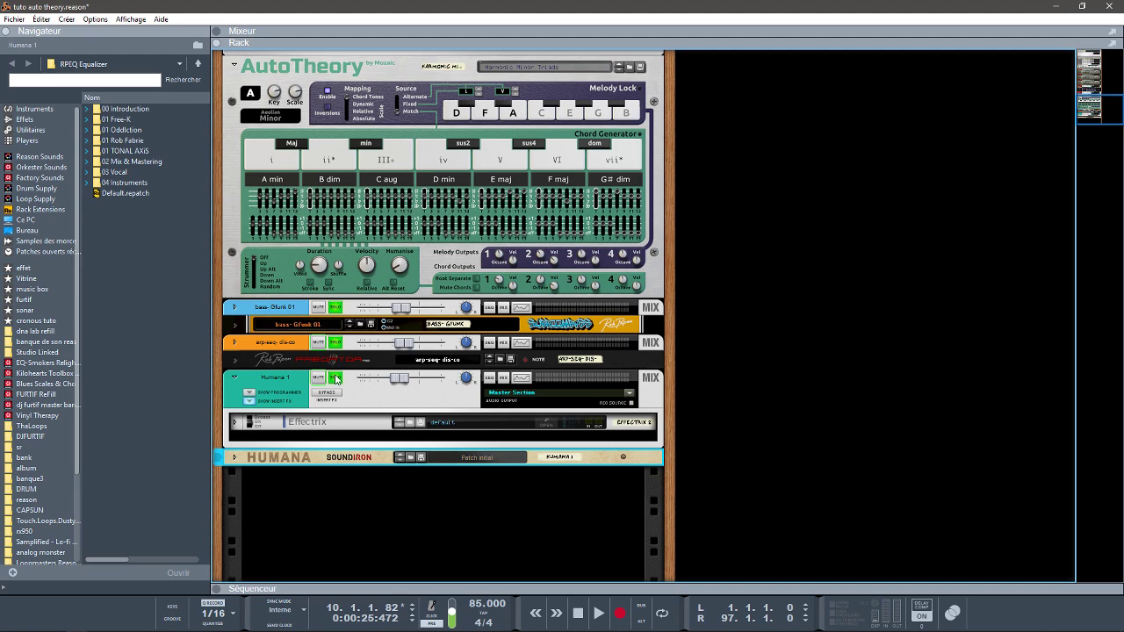
Turn off solo on the Humana 1, arp-seq-dis-co and bass-Gfunk 01 channels
left_click(334, 379)
left_click(335, 342)
left_click(335, 307)
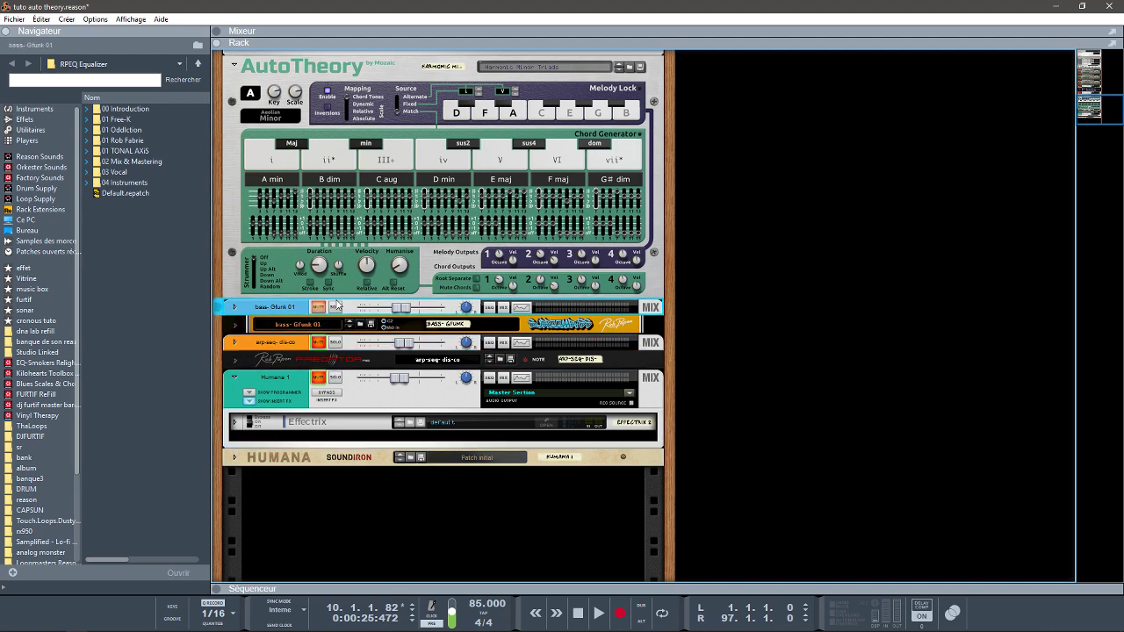
Turn off solo on the Bus 1, Key-Grand daddy, B GrandPiano 1.0 and both A Grand Piano channels
left_click_drag(1111, 97, 1102, 91)
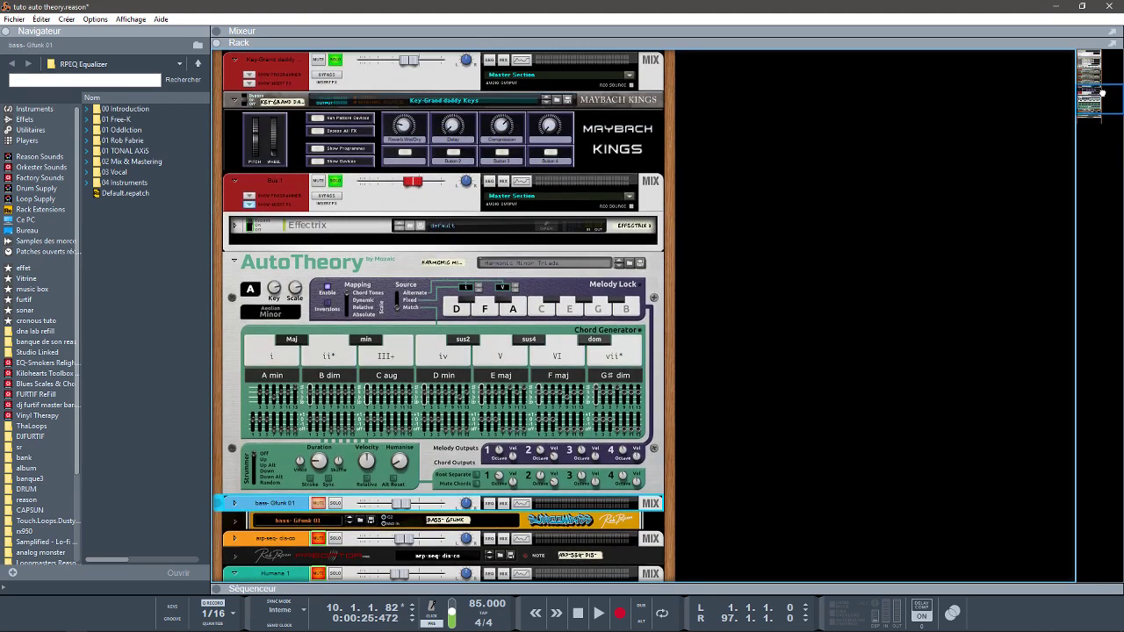
left_click(336, 187)
left_click(337, 61)
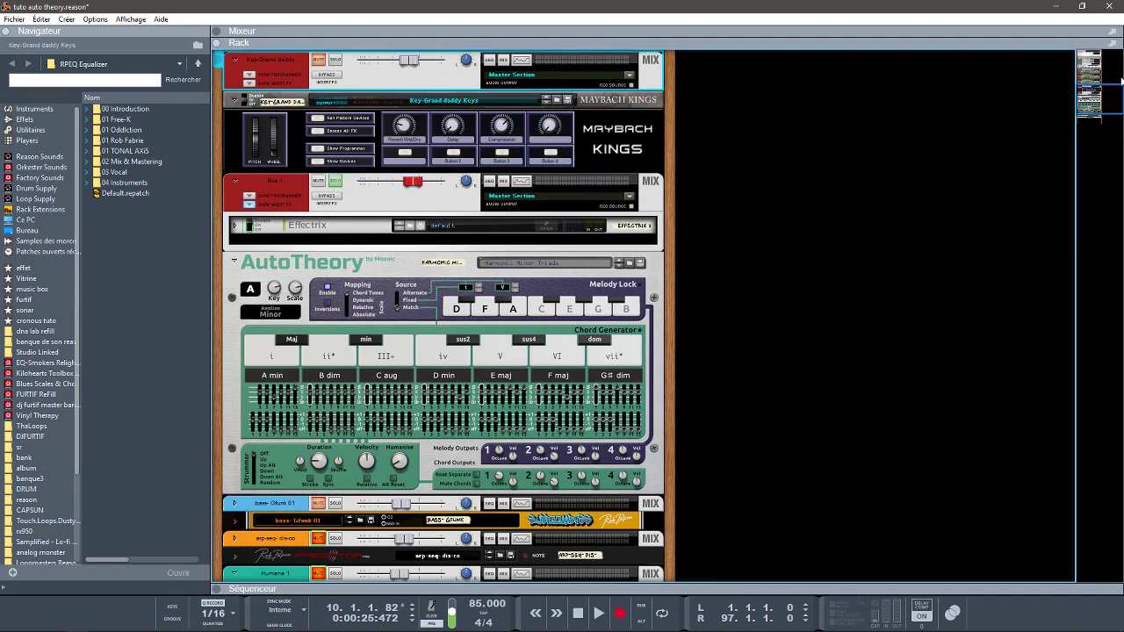
left_click_drag(1093, 90, 1089, 82)
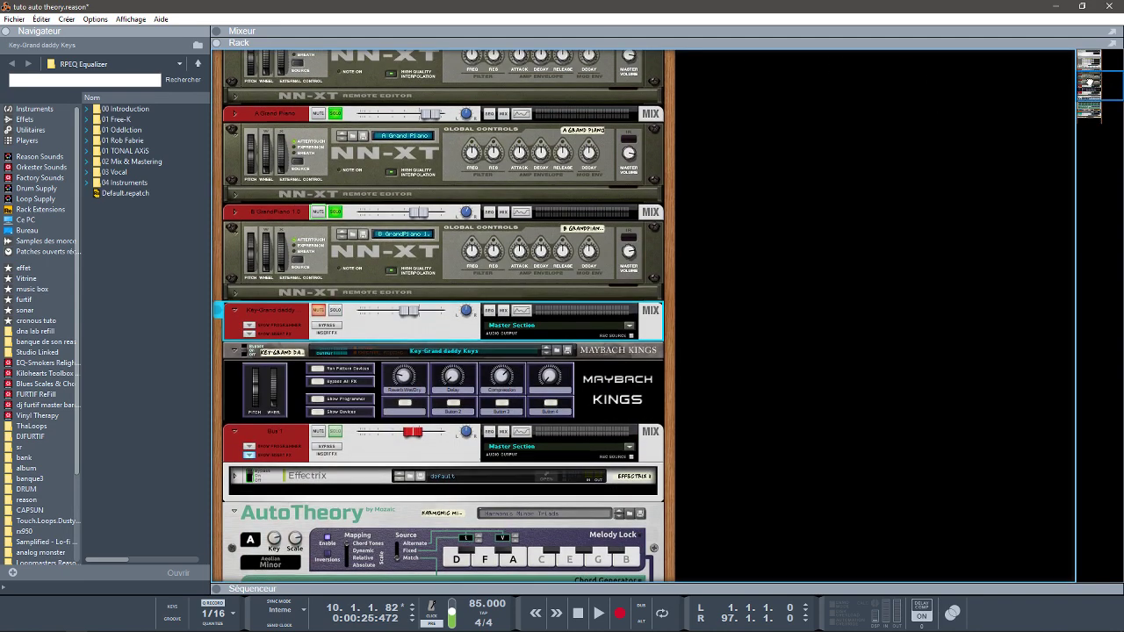
left_click(336, 211)
left_click(346, 115)
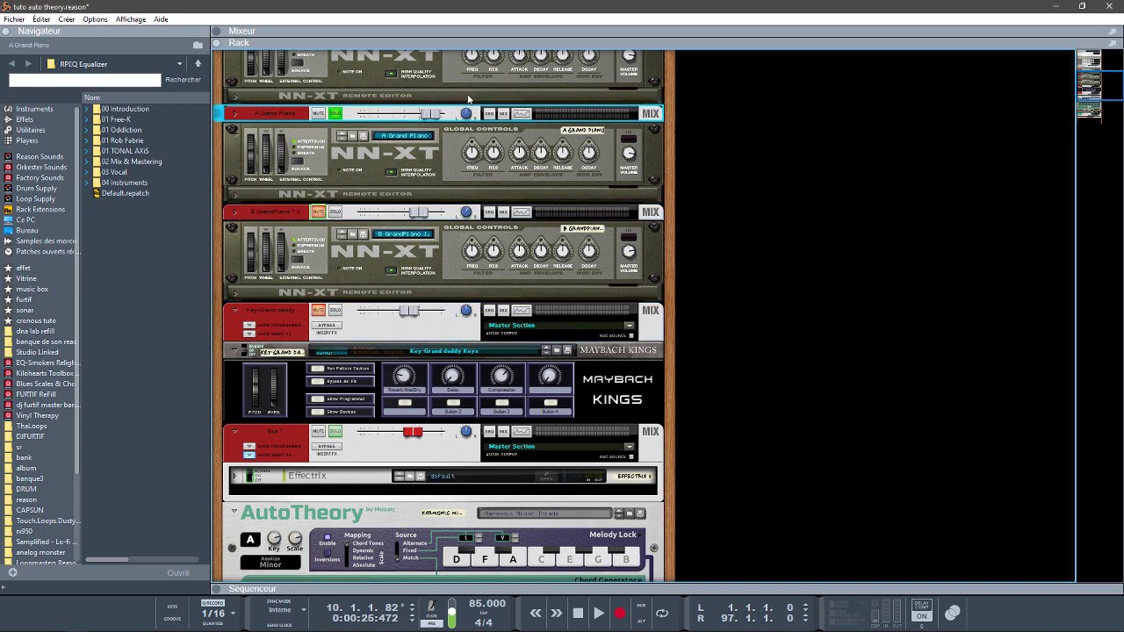
left_click(335, 115)
left_click_drag(1102, 91, 1096, 75)
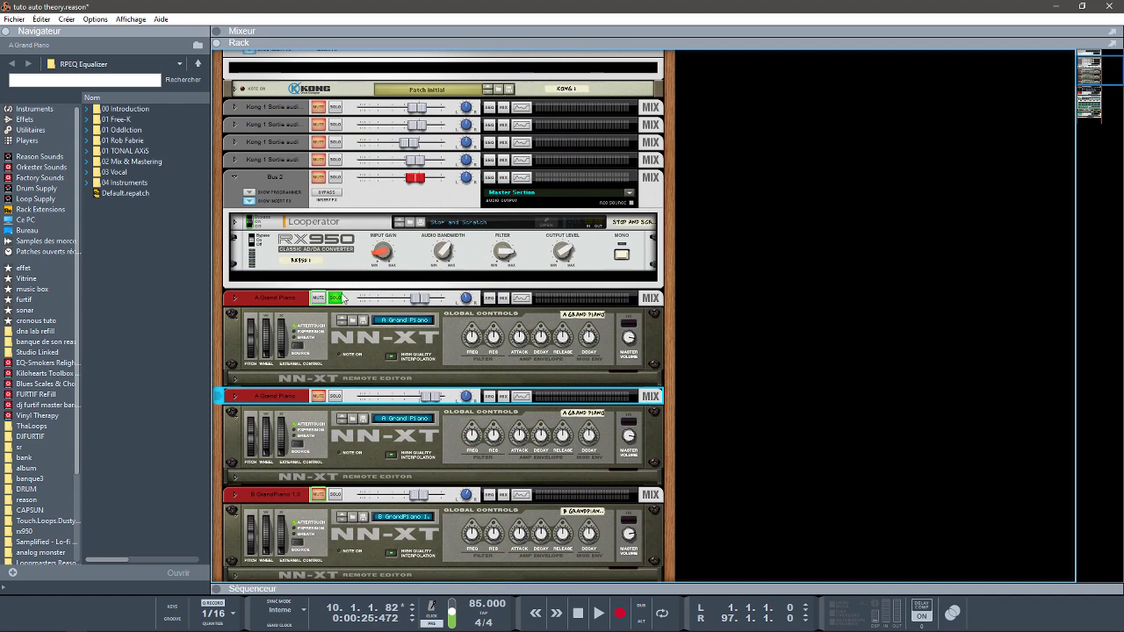
left_click(337, 298)
Fold the three NN-XT grand piano samplers and the Key-Grand daddy Keys Combinator
scroll(1063, 91, "down", 5)
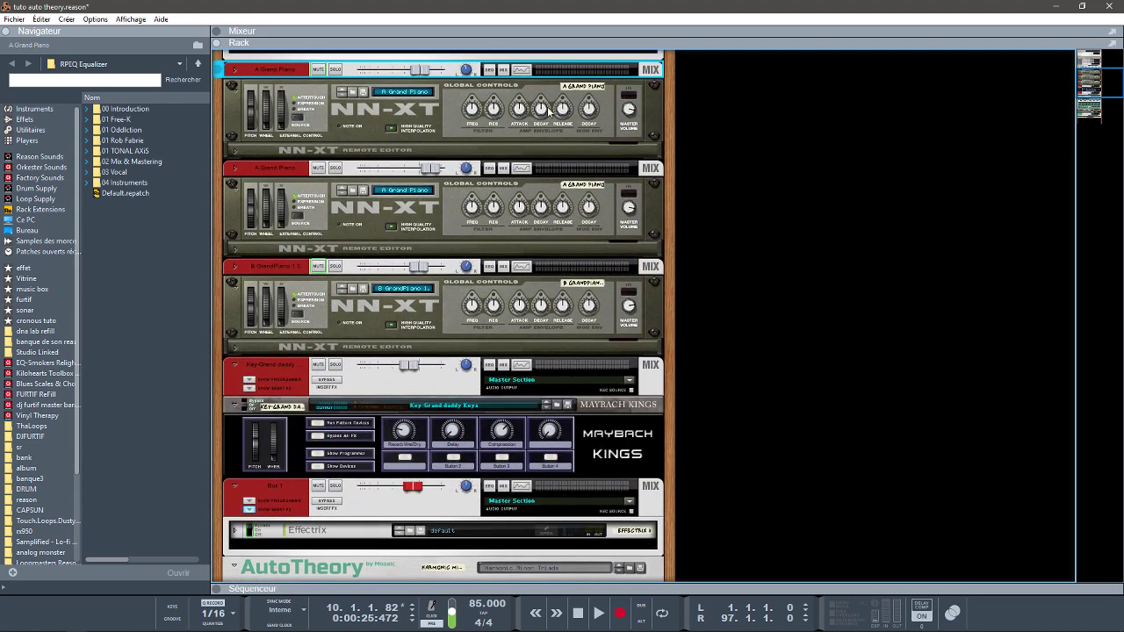
left_click(234, 89)
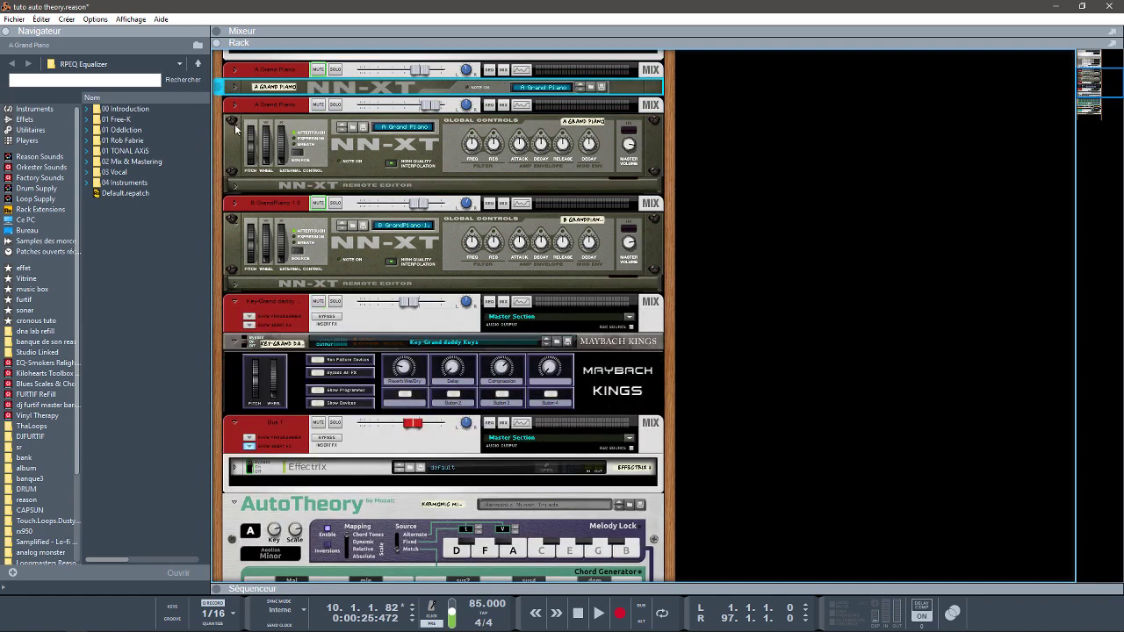
left_click(235, 123)
left_click(235, 161)
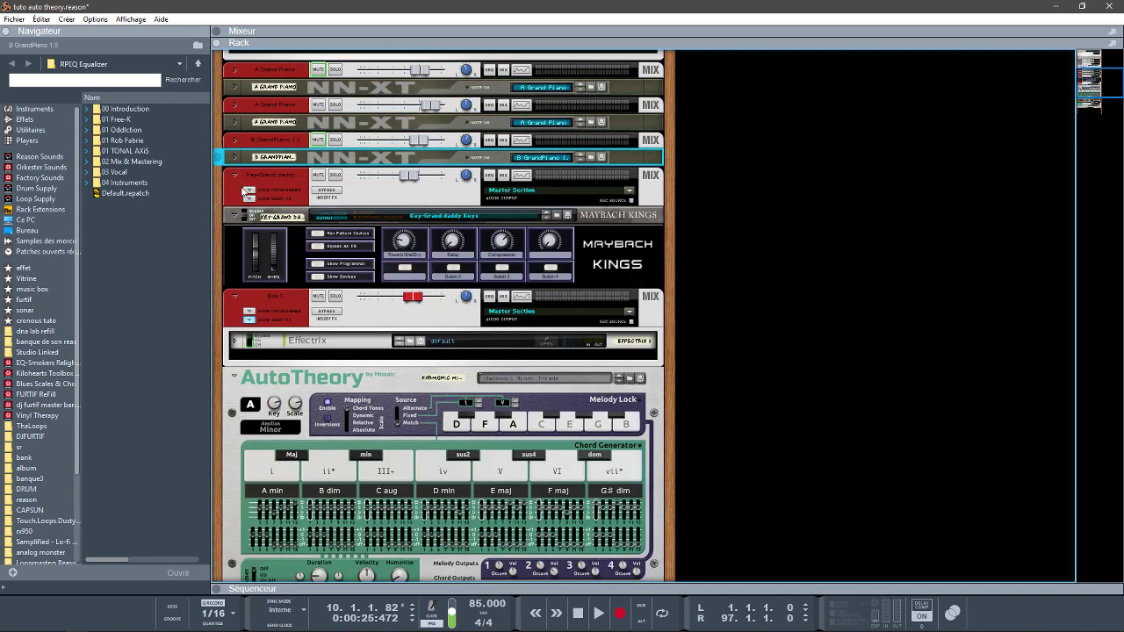
left_click(235, 214)
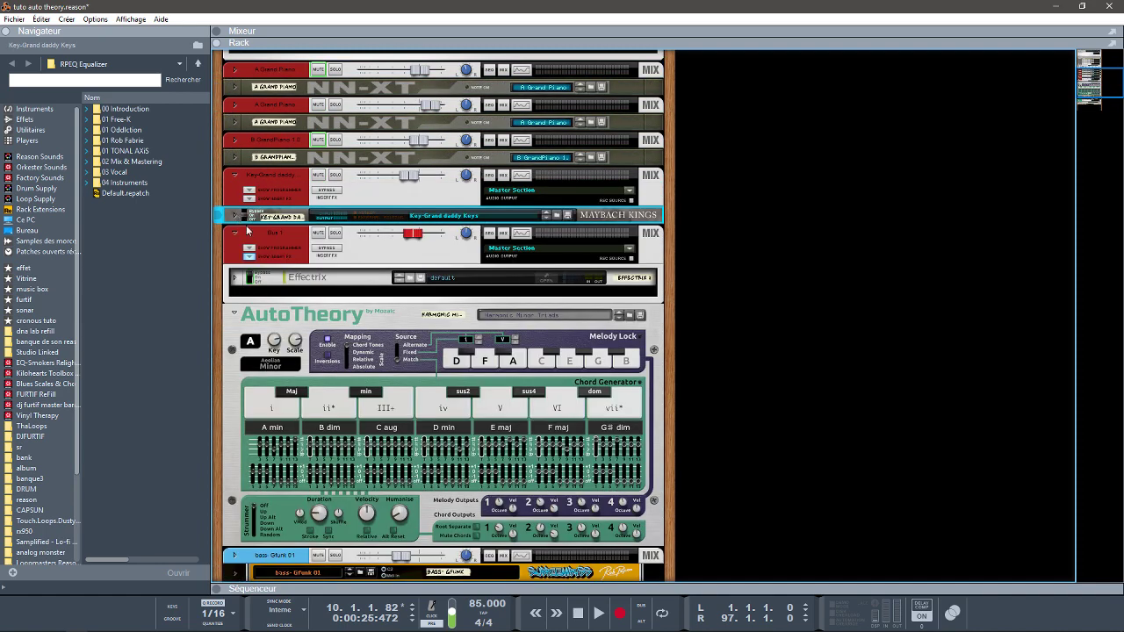
Unfold Humana and Predator on the back of the rack and examine their cabling from AutoTheory's CV outputs
key("Tab")
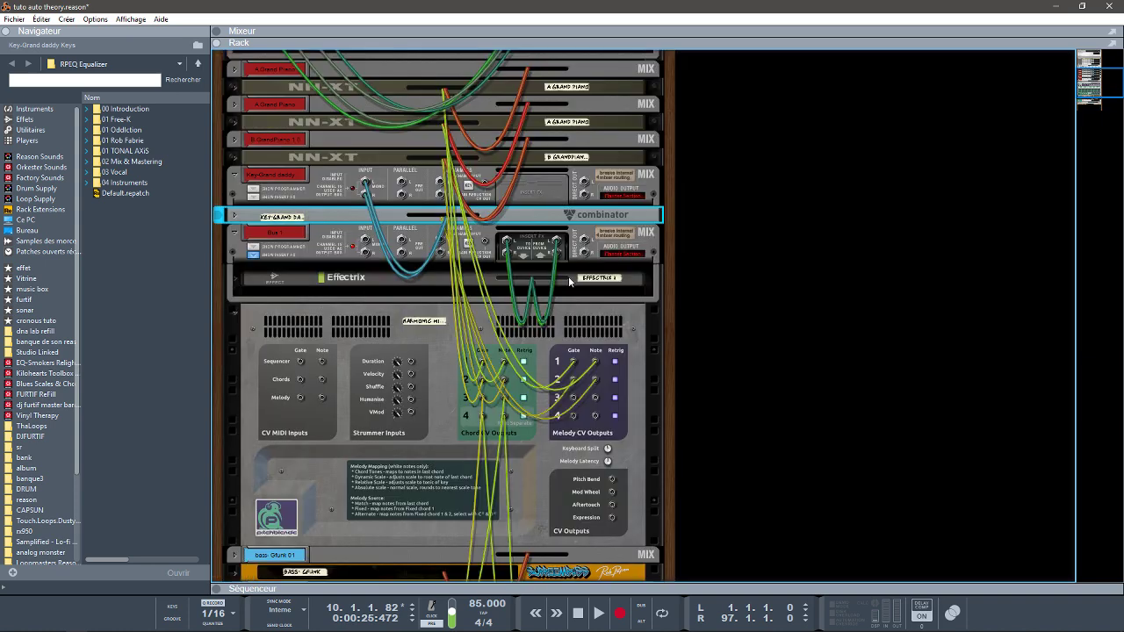
left_click_drag(1094, 79, 1094, 95)
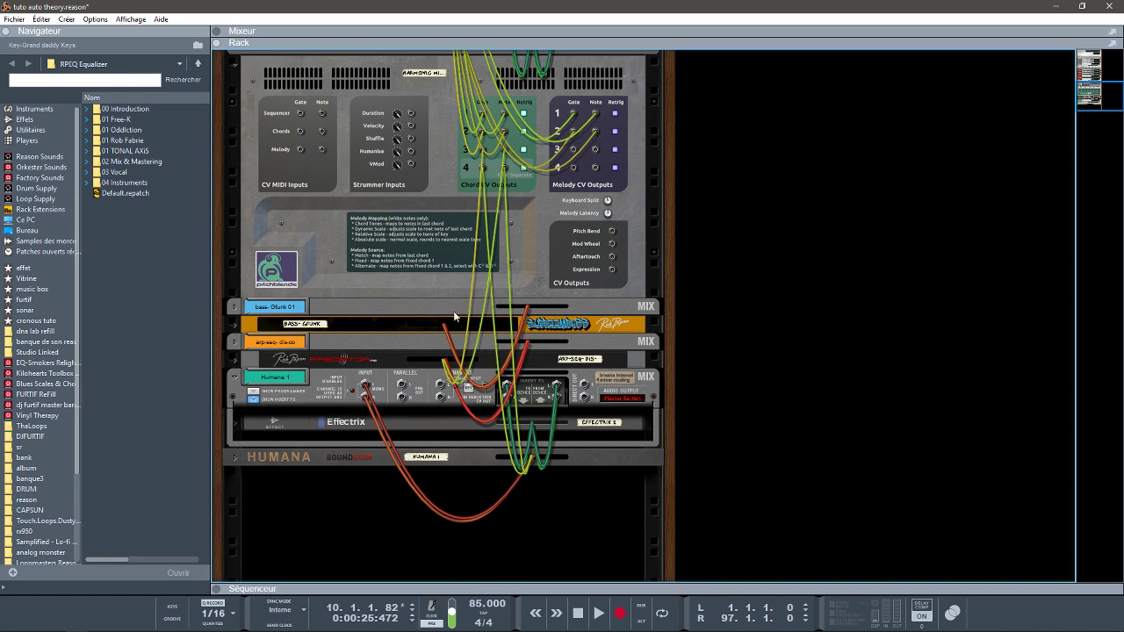
left_click(235, 458)
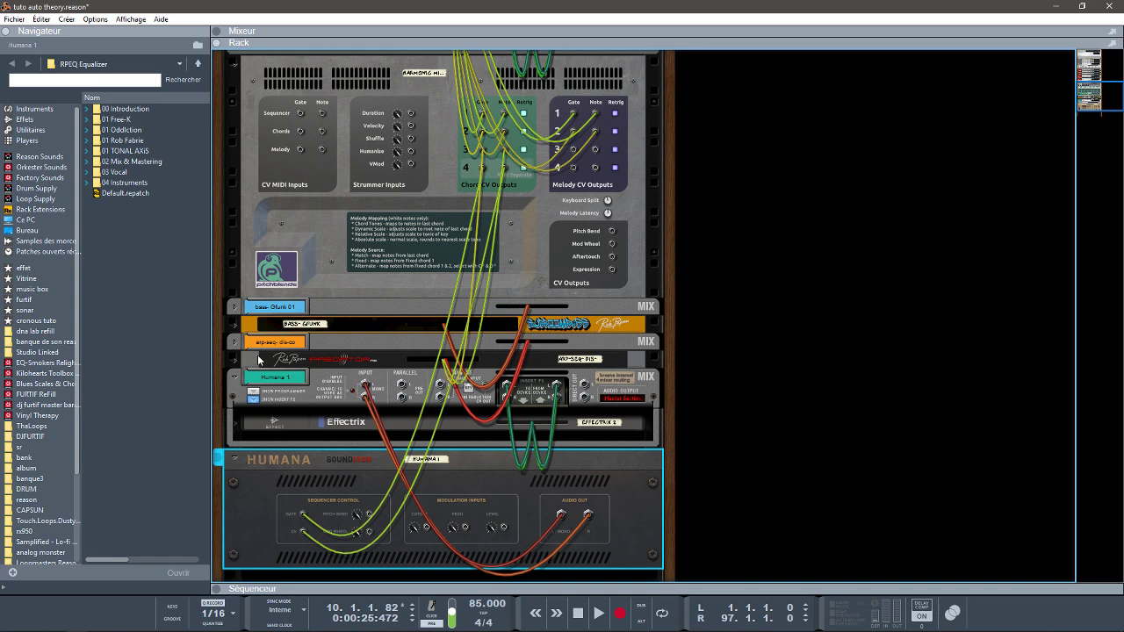
left_click(230, 363)
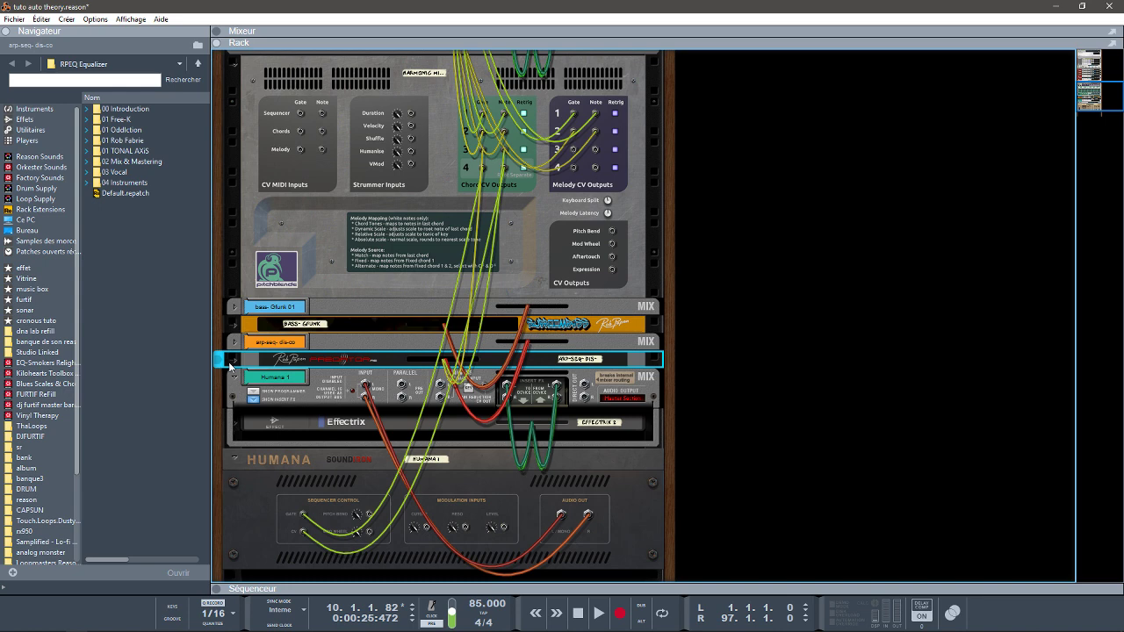
left_click(233, 360)
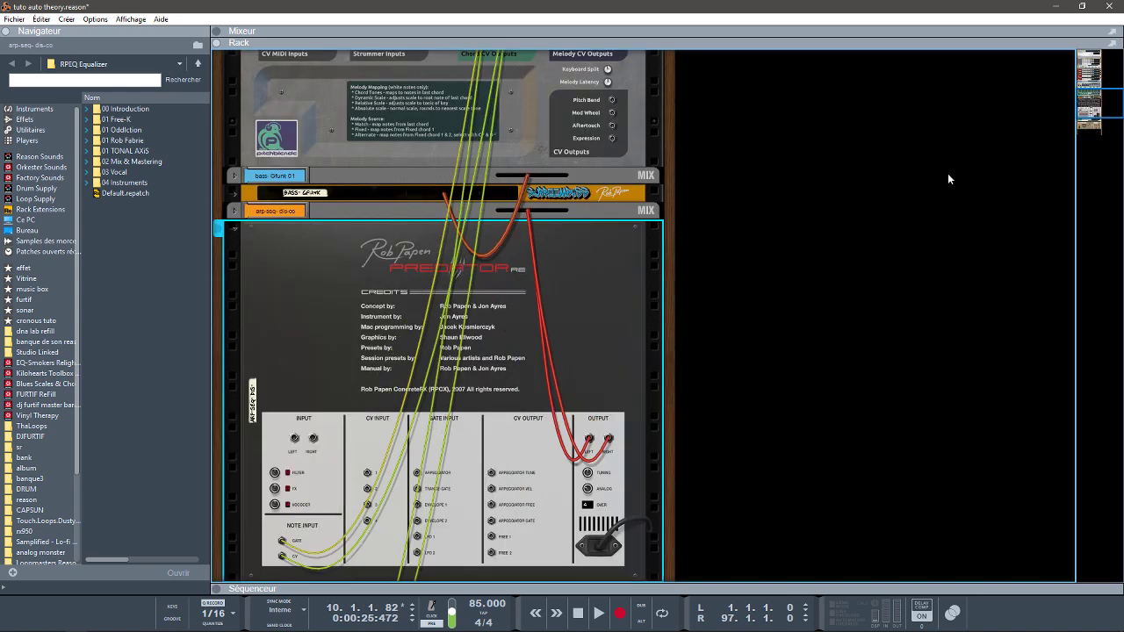
left_click_drag(1099, 109, 1099, 102)
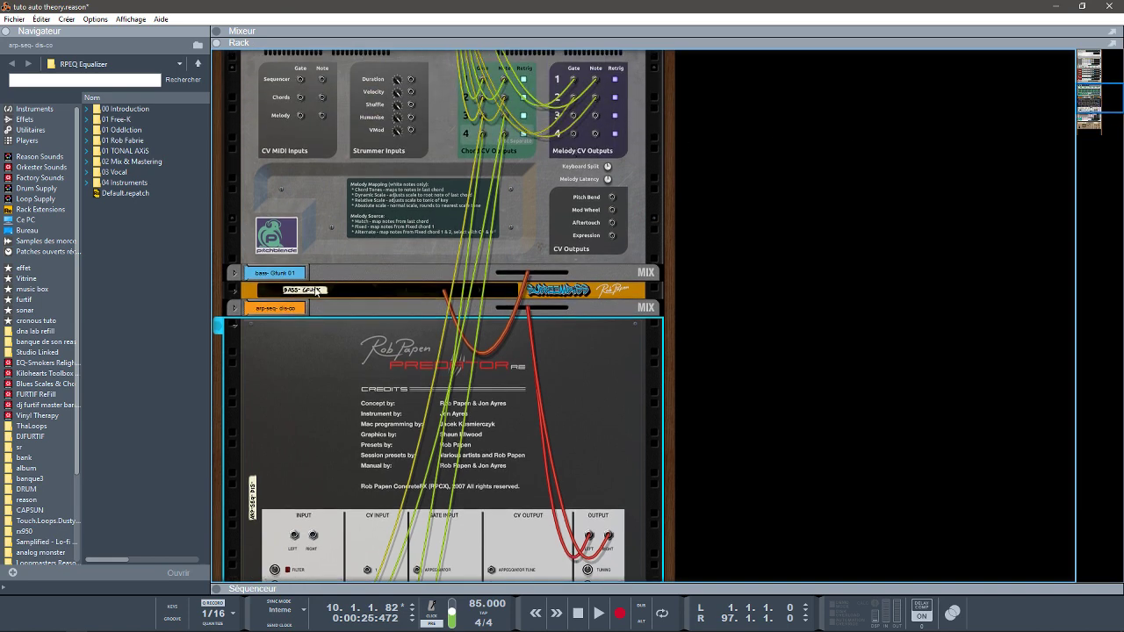
Fold the Predator synth and the Humana 1 mix channel, and view the piano devices' cabling before returning to the rack's front
left_click(235, 327)
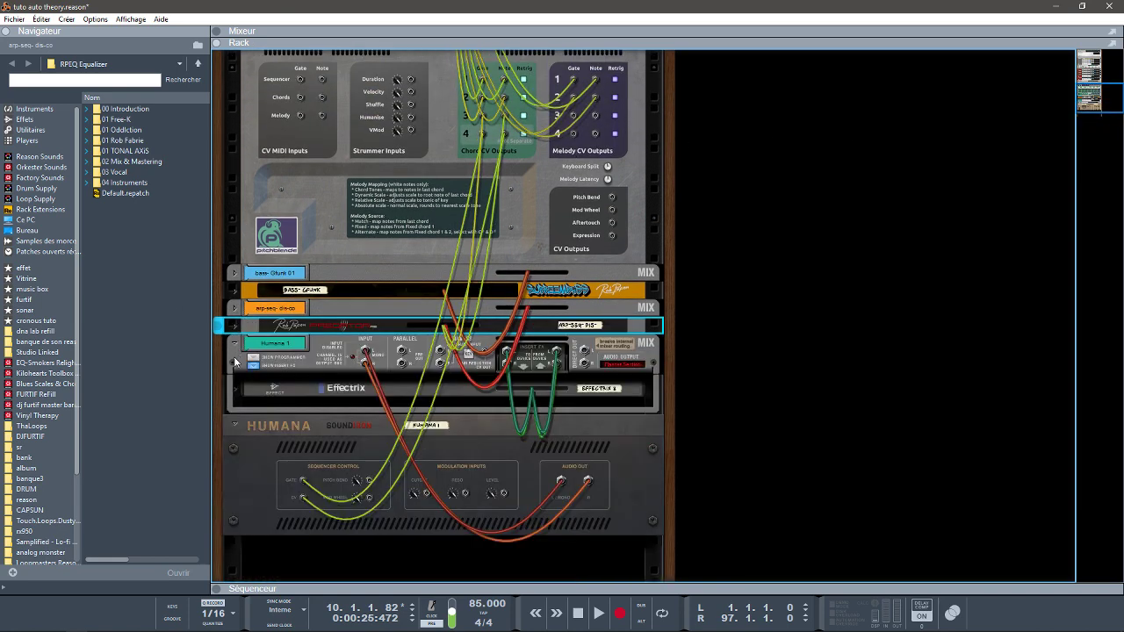
left_click(234, 345)
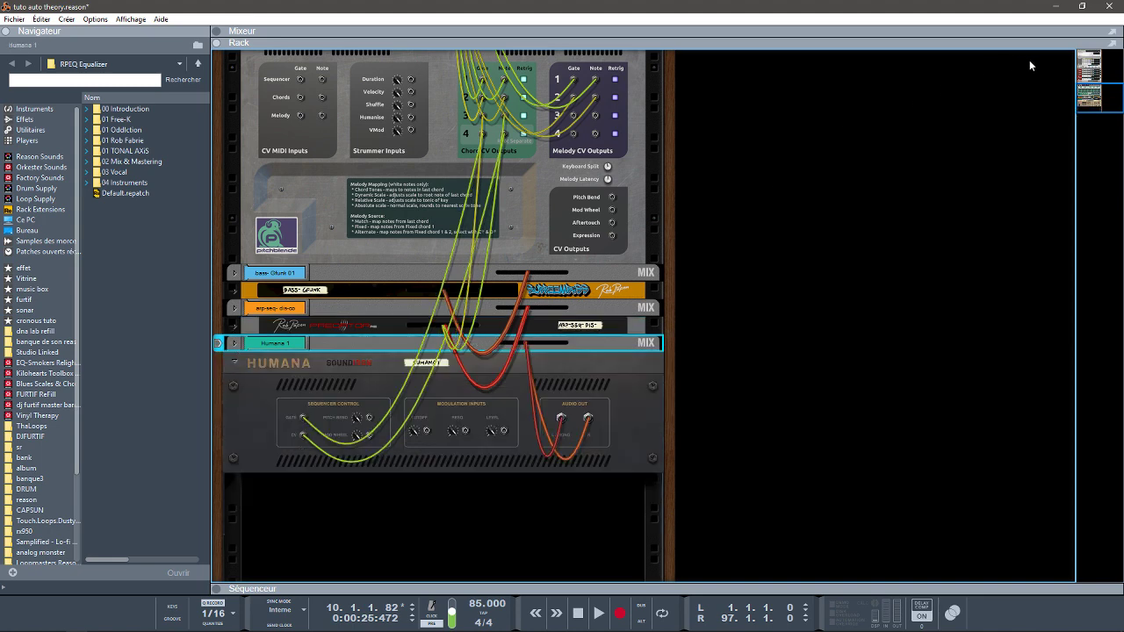
left_click_drag(1089, 93, 1085, 77)
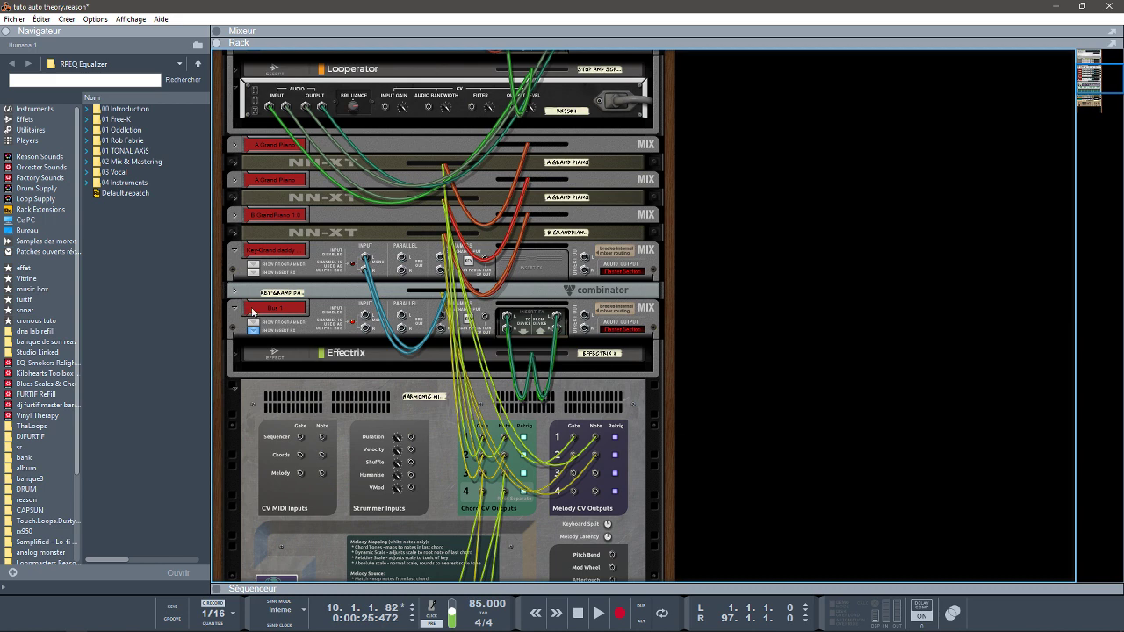
left_click(278, 295)
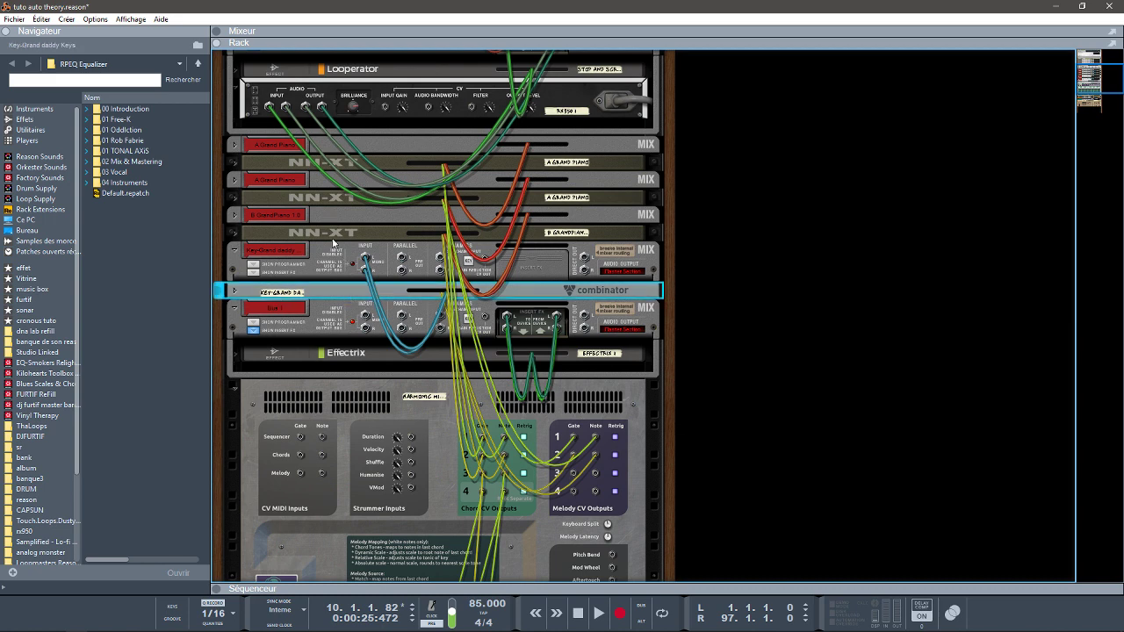
key("Tab")
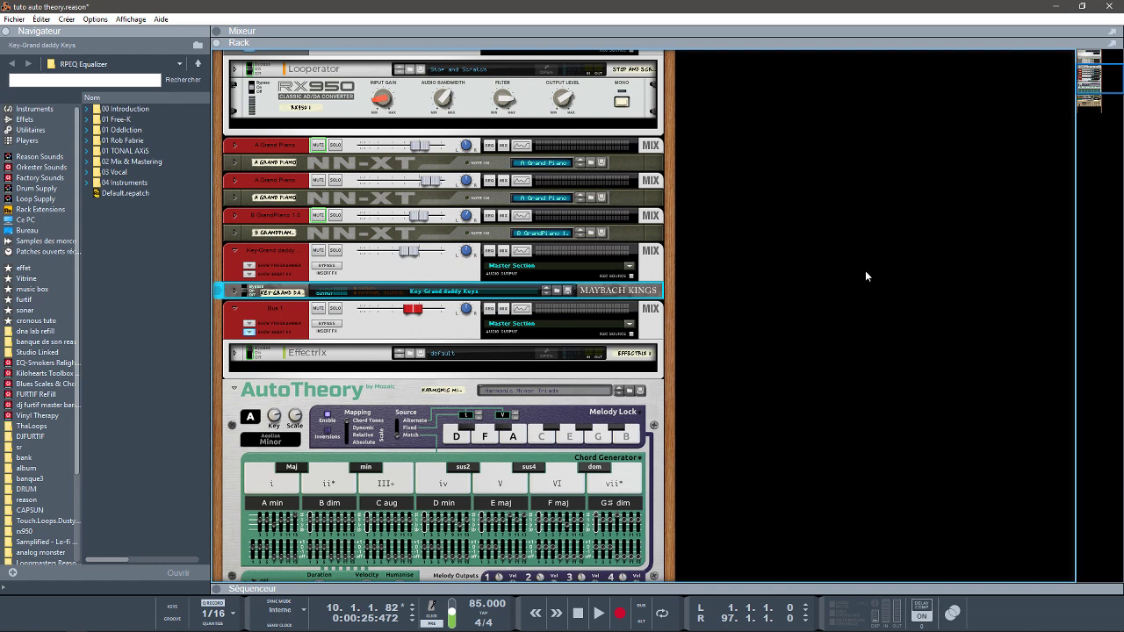
Show the sequencer with the rack hidden, and play the song from the start
left_click(214, 589)
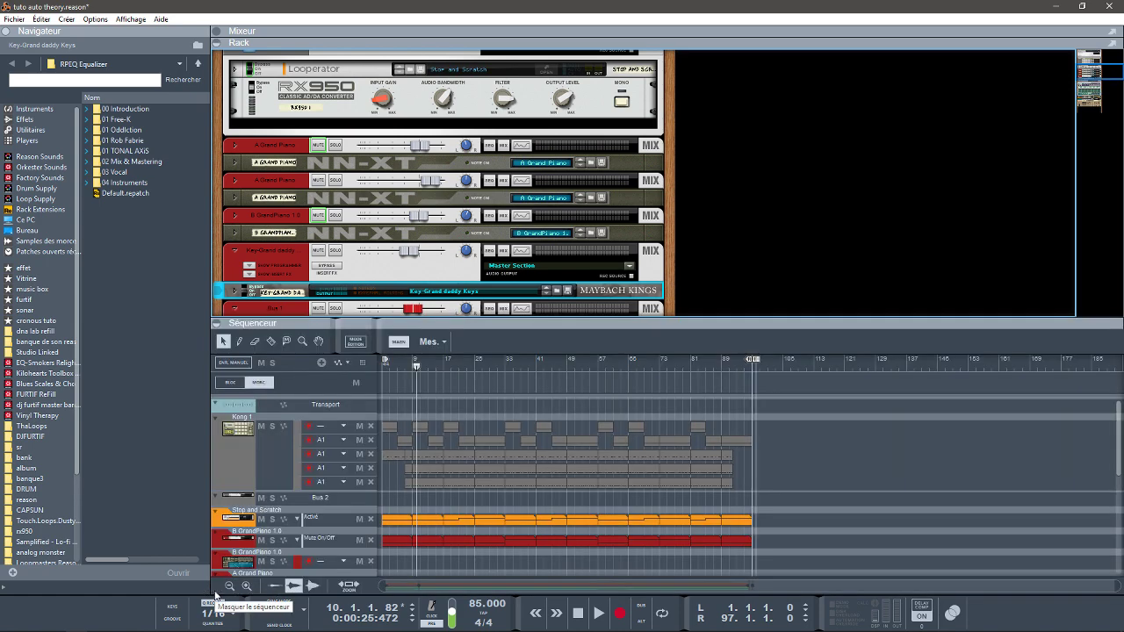
left_click(219, 44)
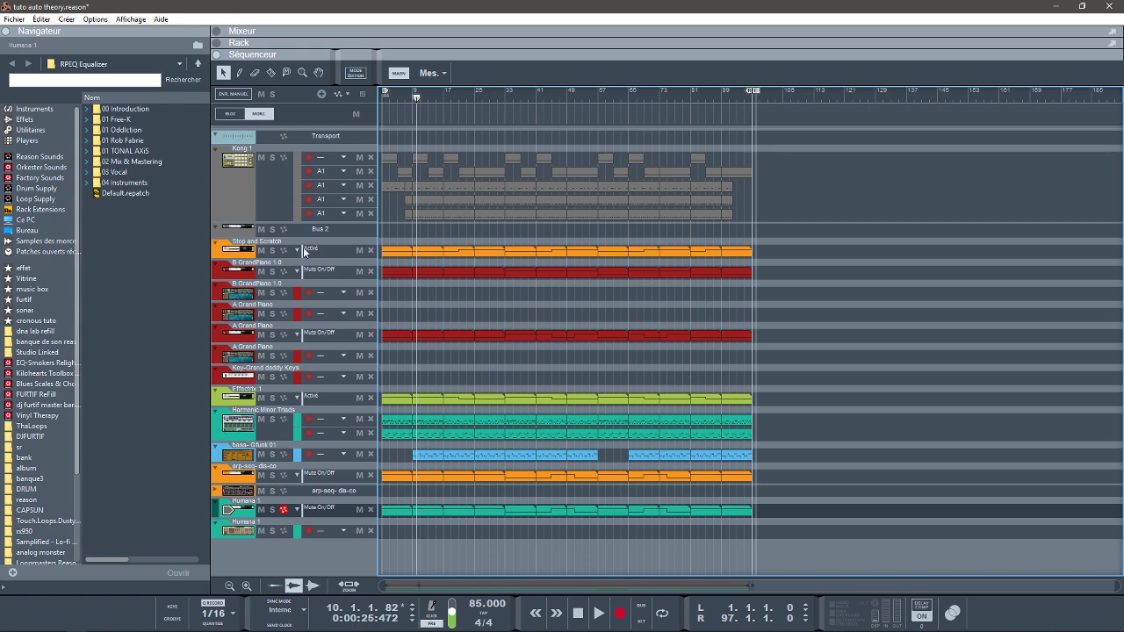
left_click(219, 45)
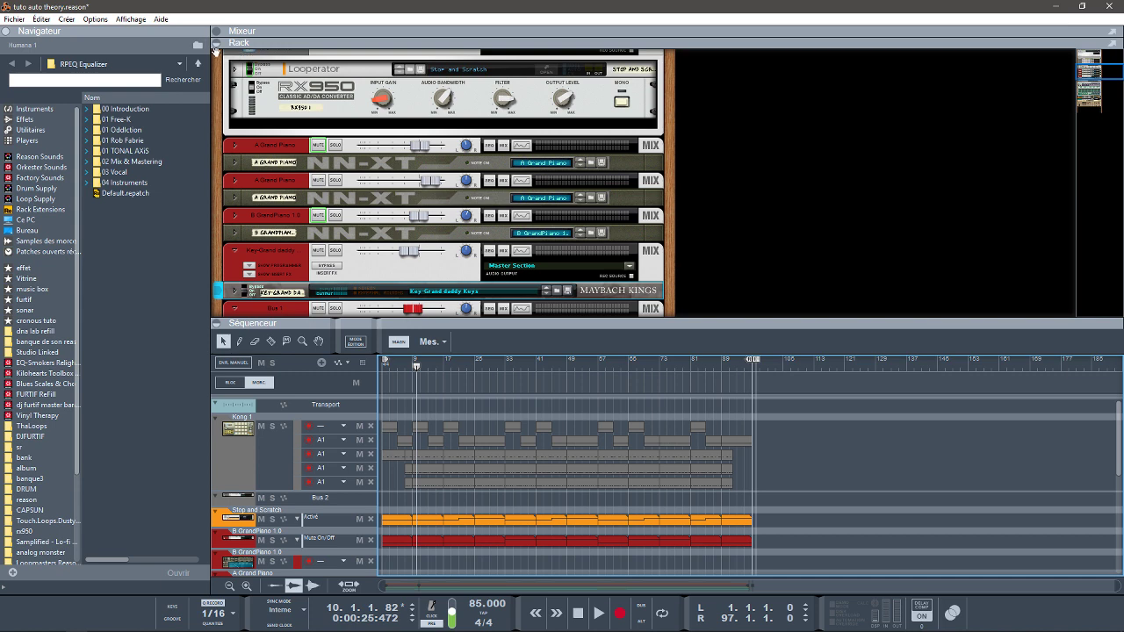
left_click(218, 46)
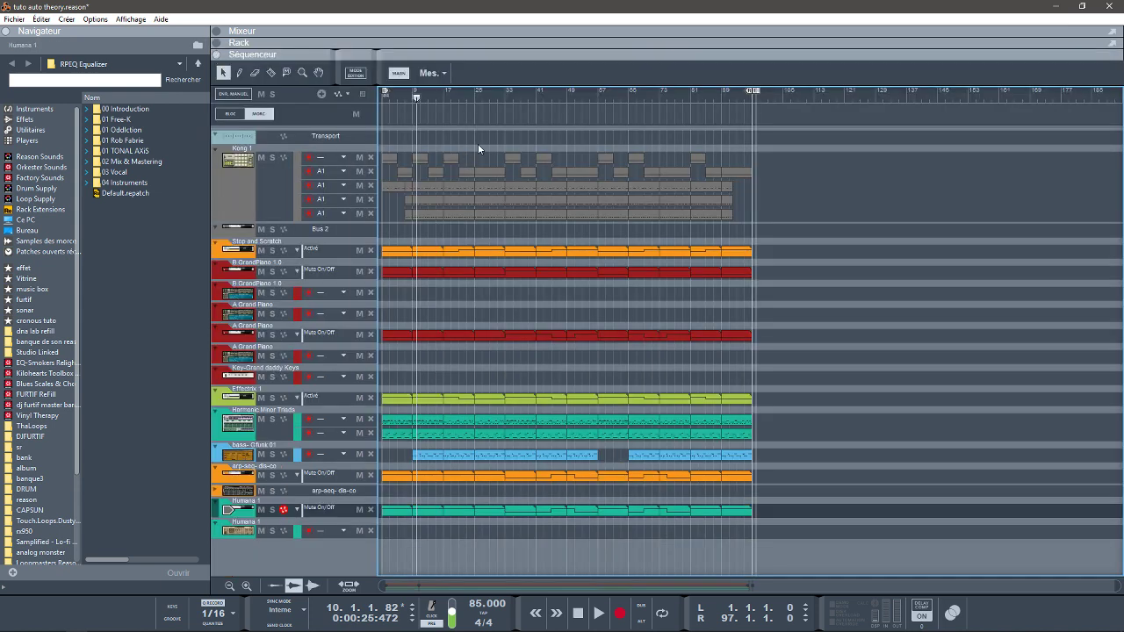
key("shift+Return")
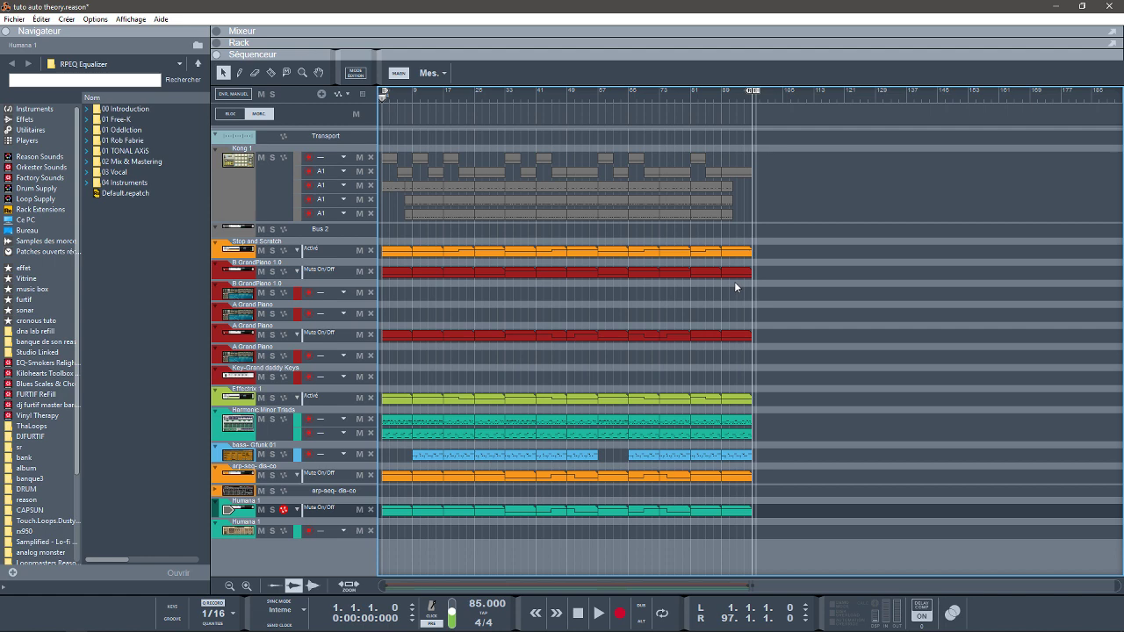
key("space")
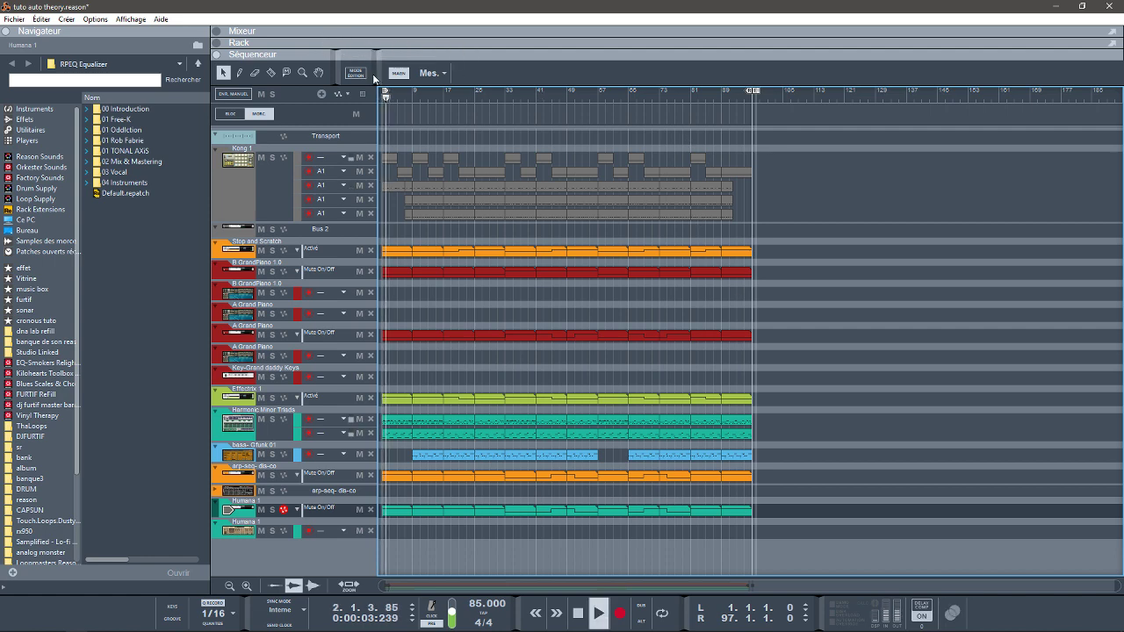
Show the mixer's faders above the sequencer during playback, and collapse the browser
left_click(216, 30)
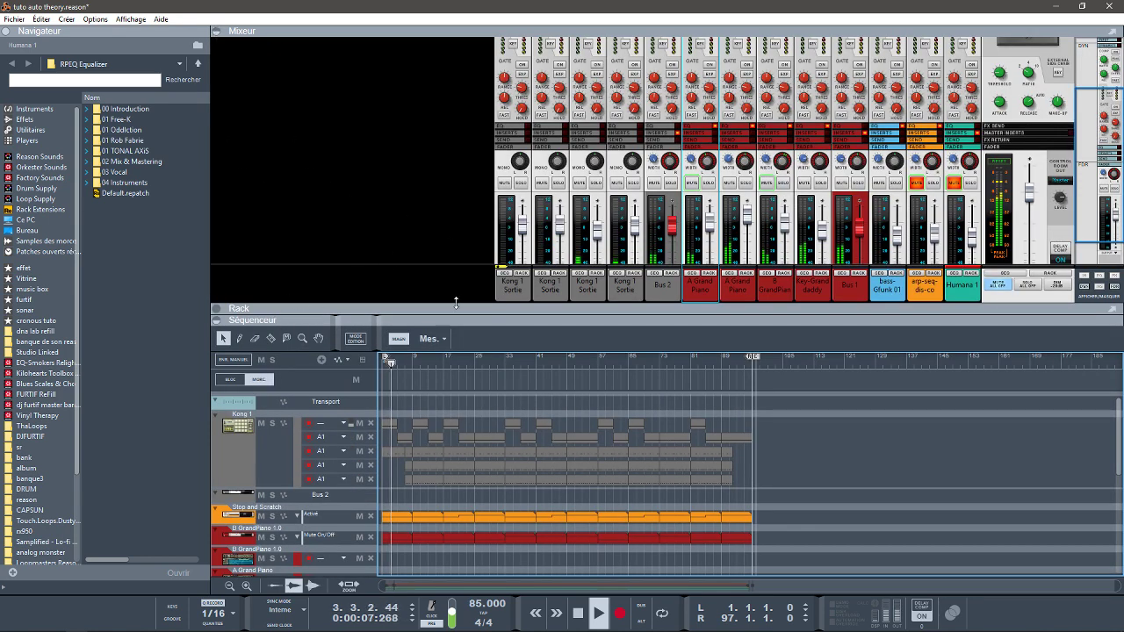
left_click(219, 326)
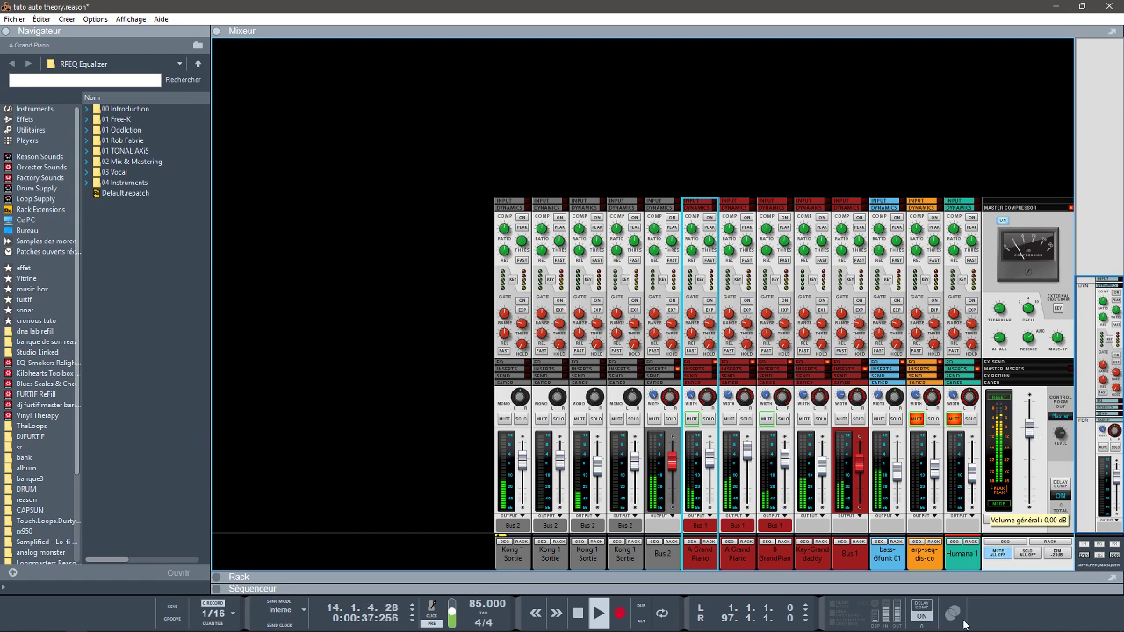
left_click(217, 592)
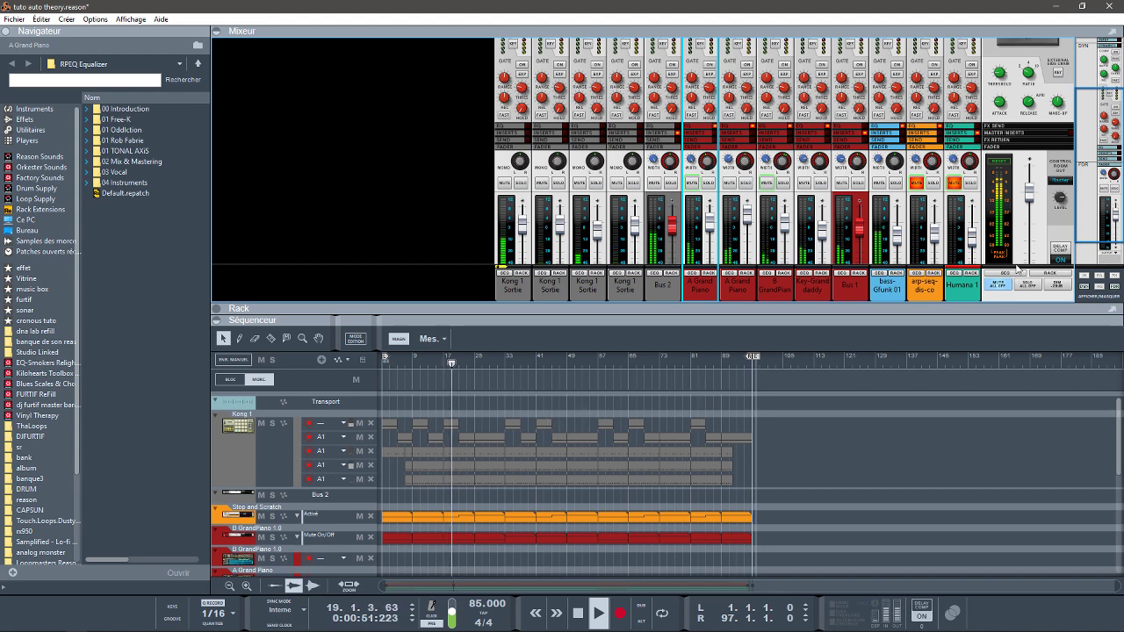
left_click_drag(1105, 211, 1105, 239)
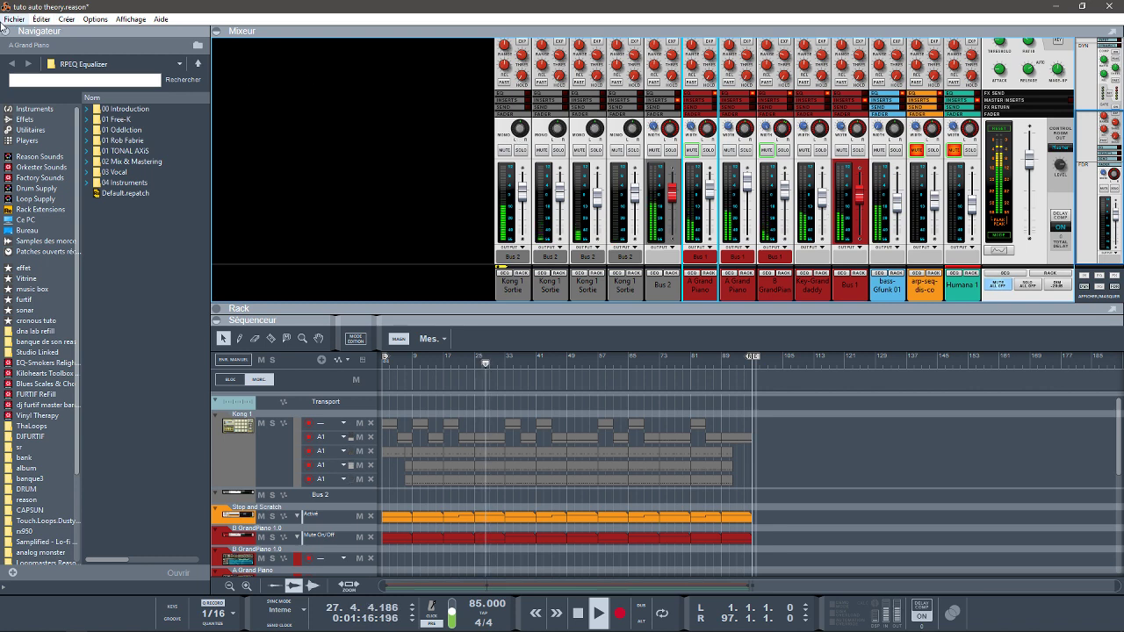
left_click(8, 32)
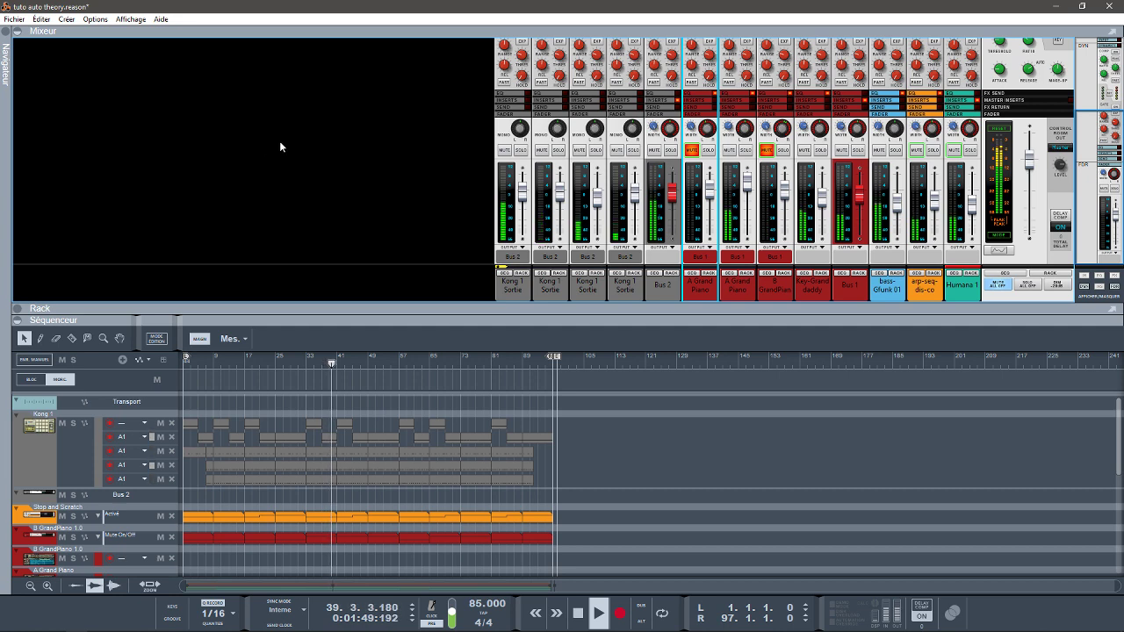
Mute Bus 2 and the bass-Gfunk 01 channel during playback, and unmute both
left_click(655, 151)
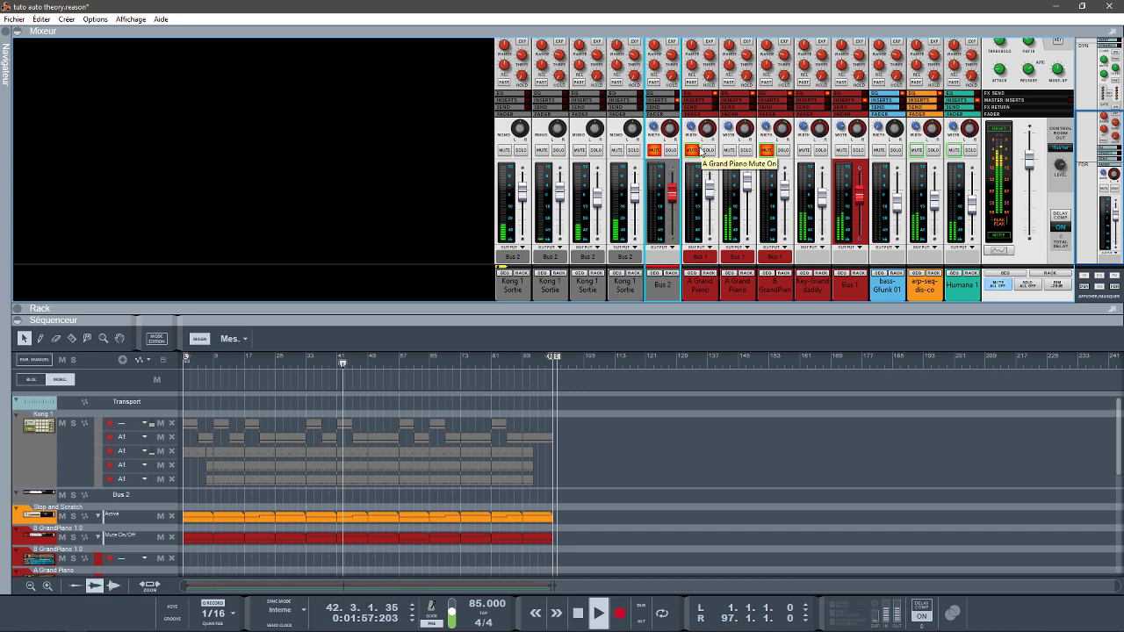
left_click(881, 155)
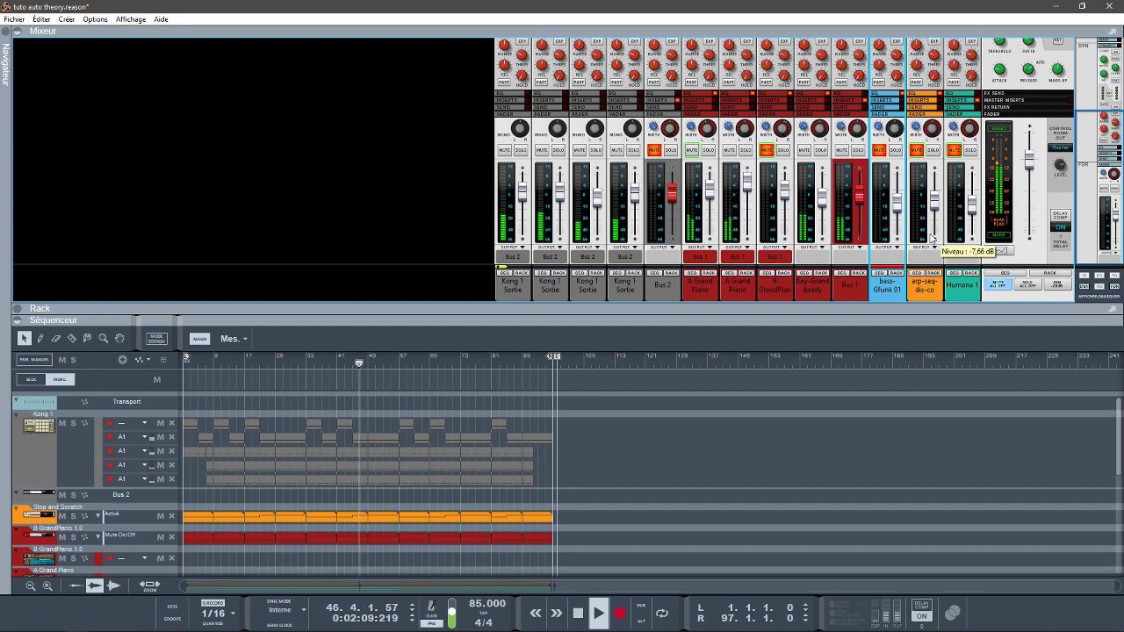
left_click(879, 150)
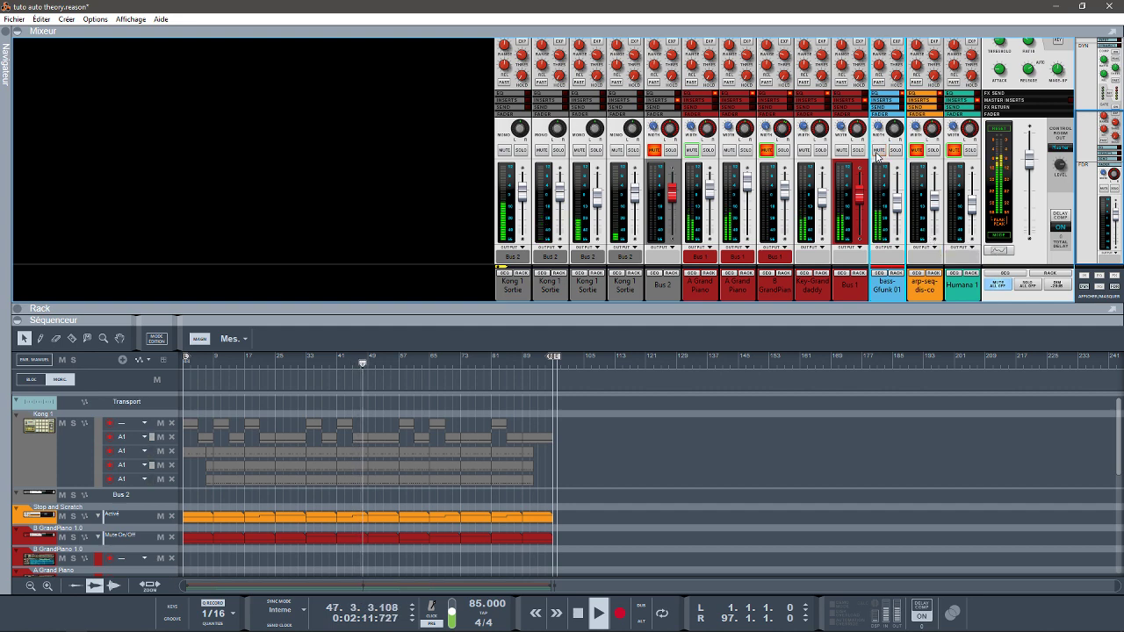
left_click(653, 153)
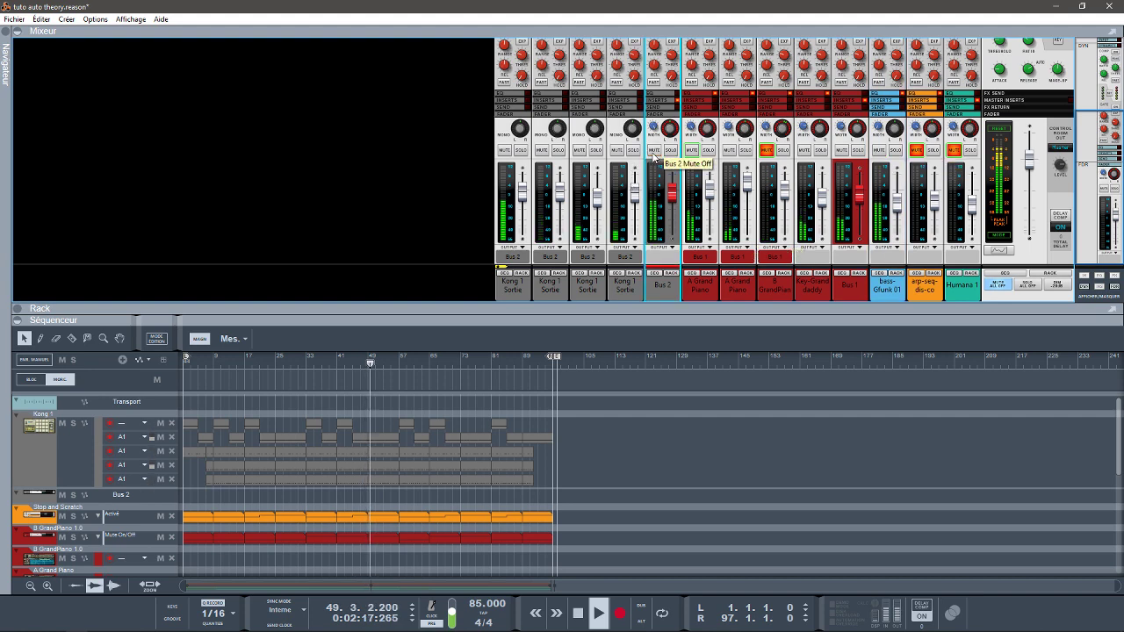
Stop playback, hide the mixer and sequencer, and show the rack from the AutoTheory device down to Humana 1
key("space")
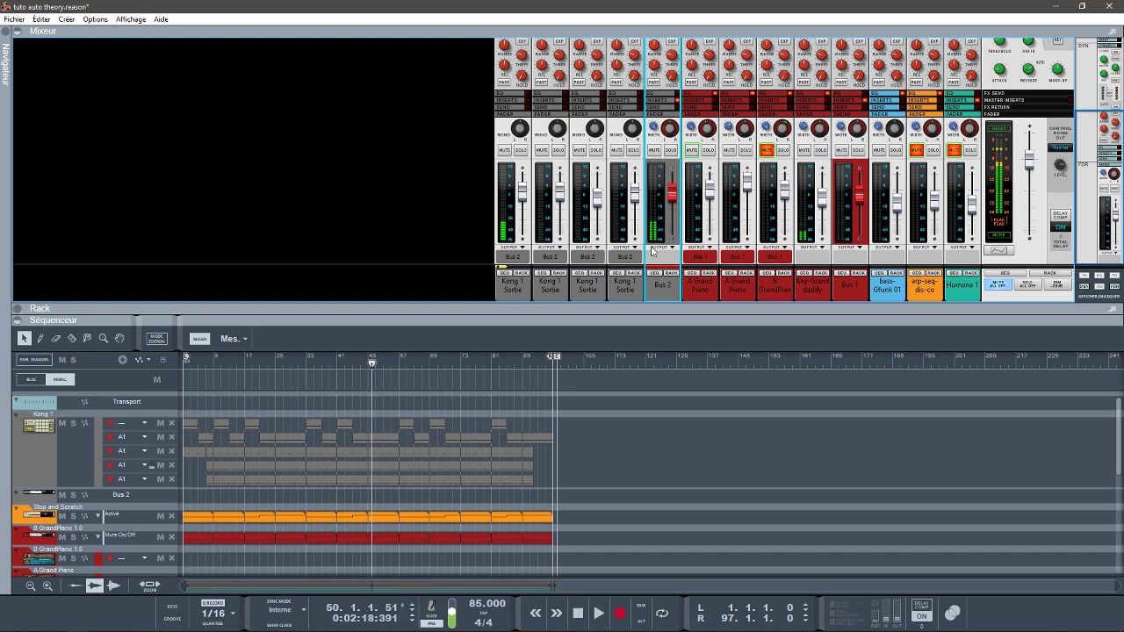
left_click(15, 32)
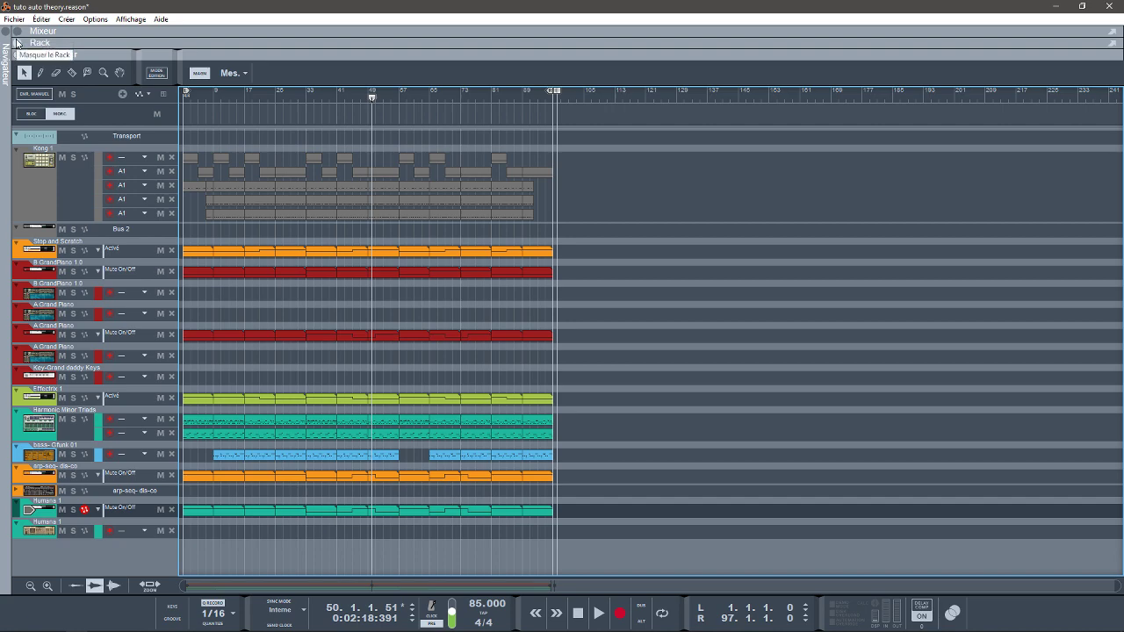
left_click(16, 42)
left_click(18, 325)
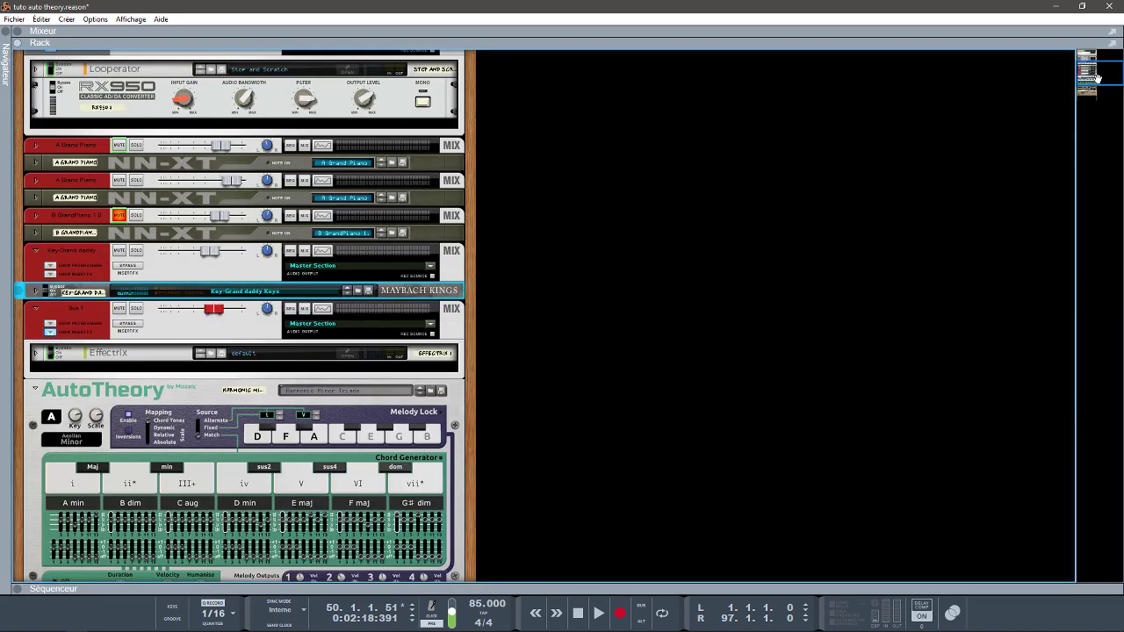
left_click_drag(1097, 78, 1104, 83)
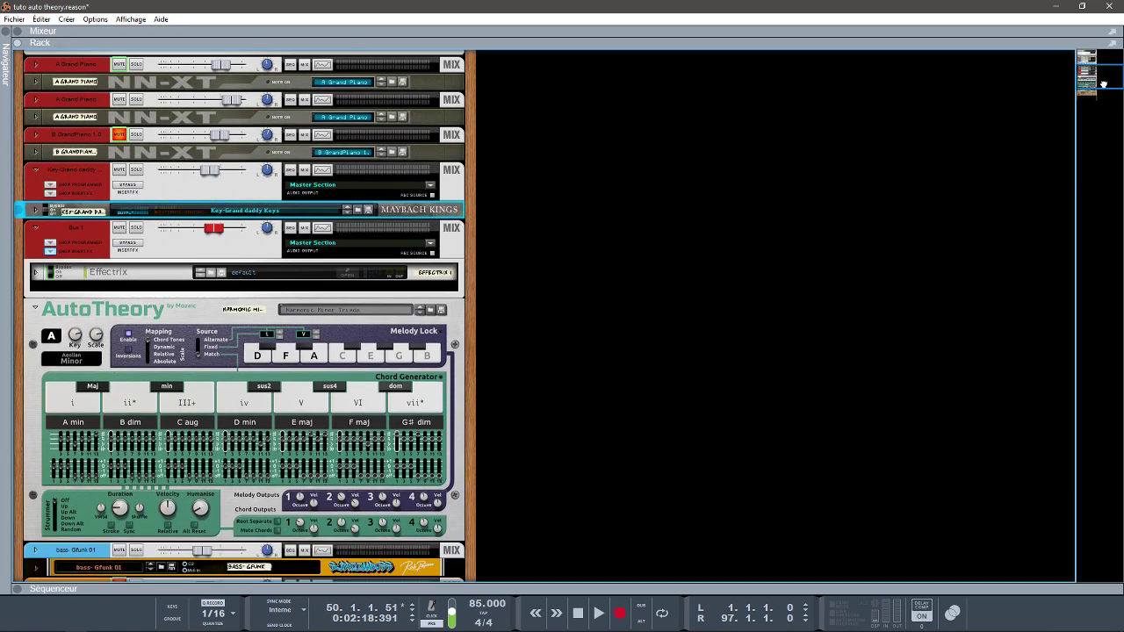
mouse_move(1103, 83)
left_mouse_down()
mouse_move(1100, 92)
mouse_move(1085, 64)
mouse_move(1101, 97)
left_mouse_up()
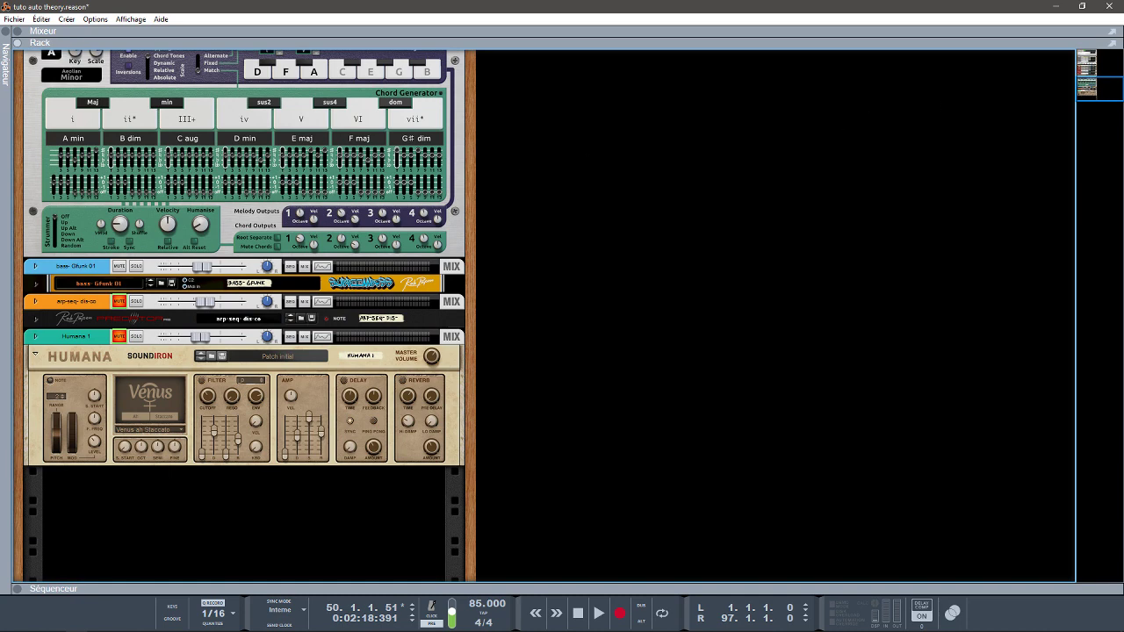
Switch from Reason to the Chrome web browser
mouse_move(121, 630)
left_click(402, 628)
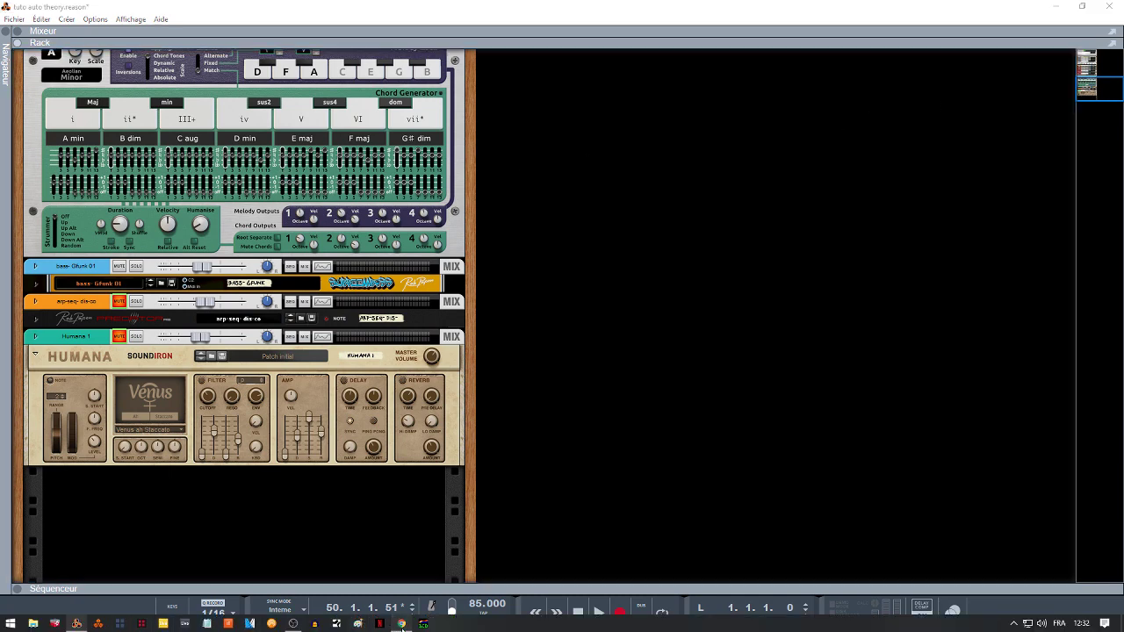